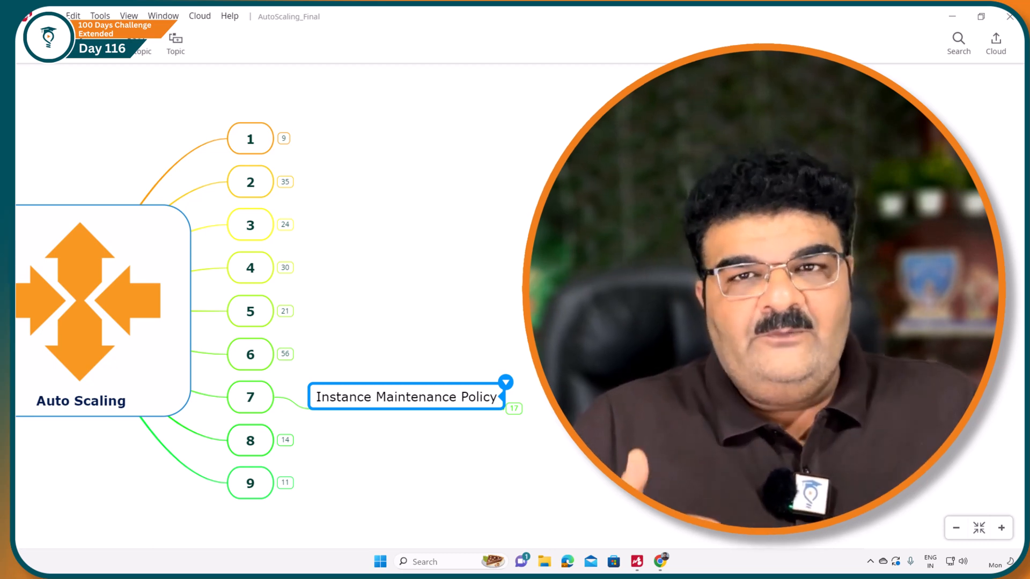
Switch to the AWS console in Chrome and start a new EC2 launch template named MyTemp with version description 1.
{"action": "left_click", "coordinate": [660, 561]}
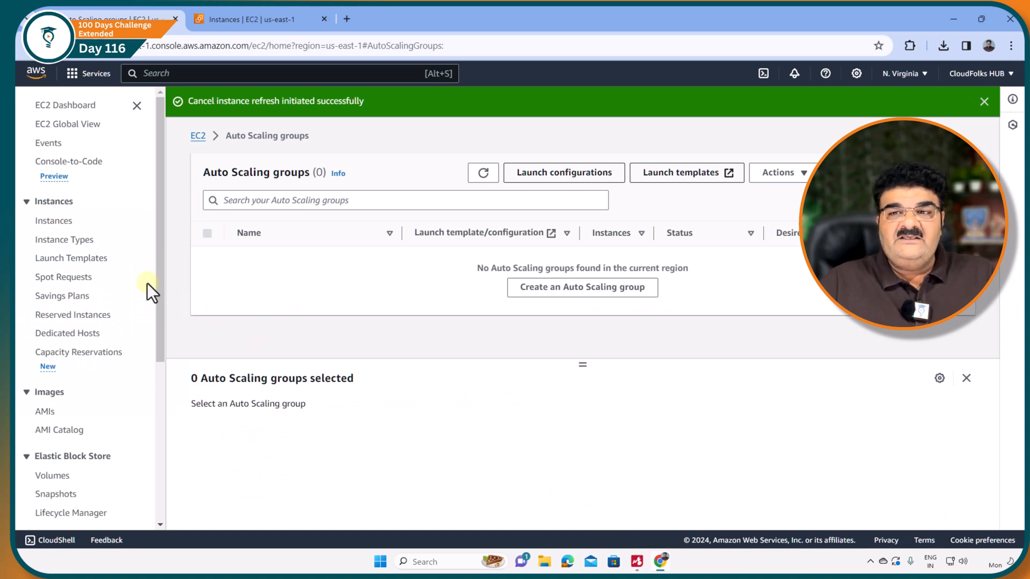
{"action": "left_click", "coordinate": [86, 263]}
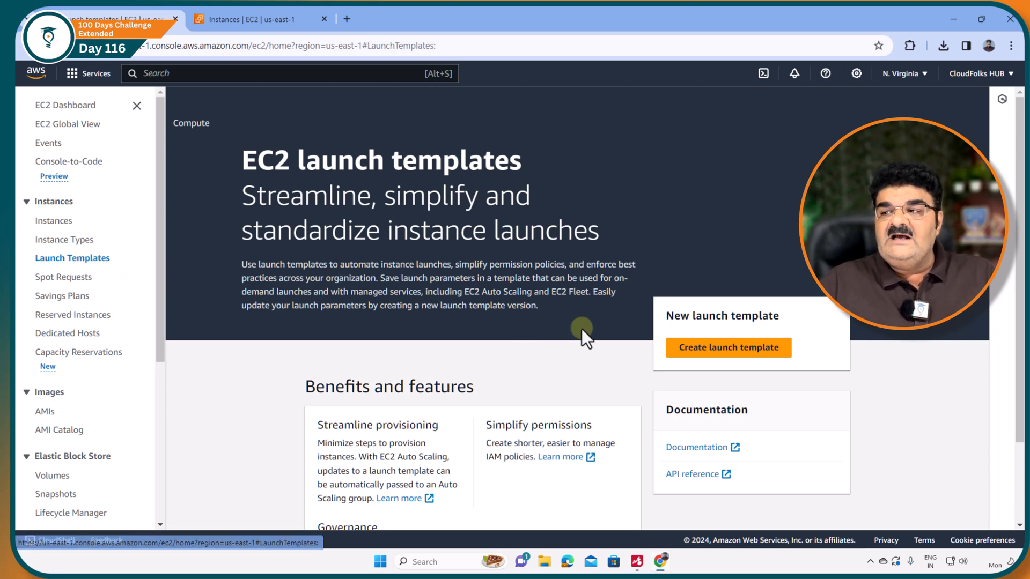
{"action": "left_click", "coordinate": [723, 350]}
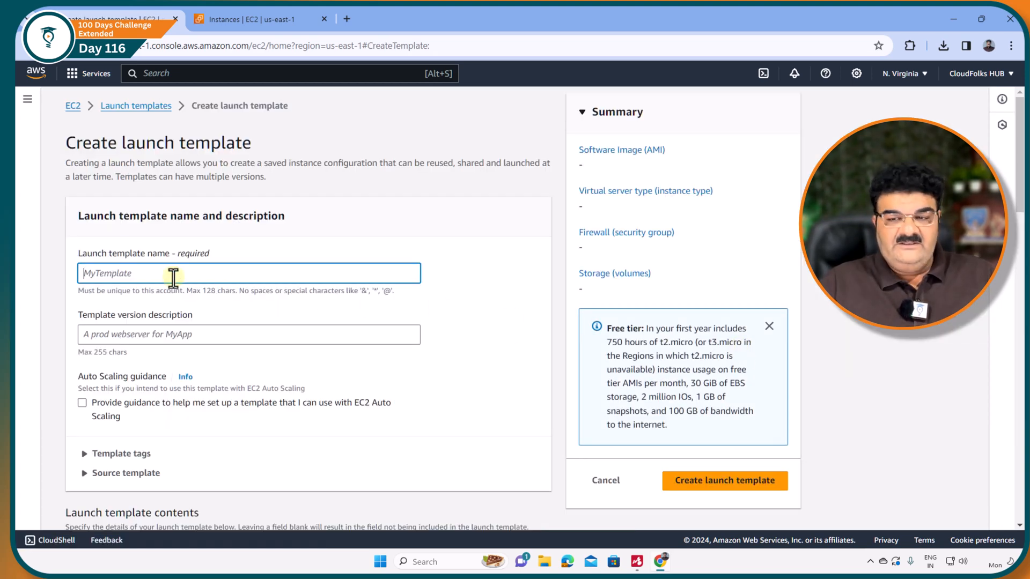
{"action": "type", "text": "MyT"}
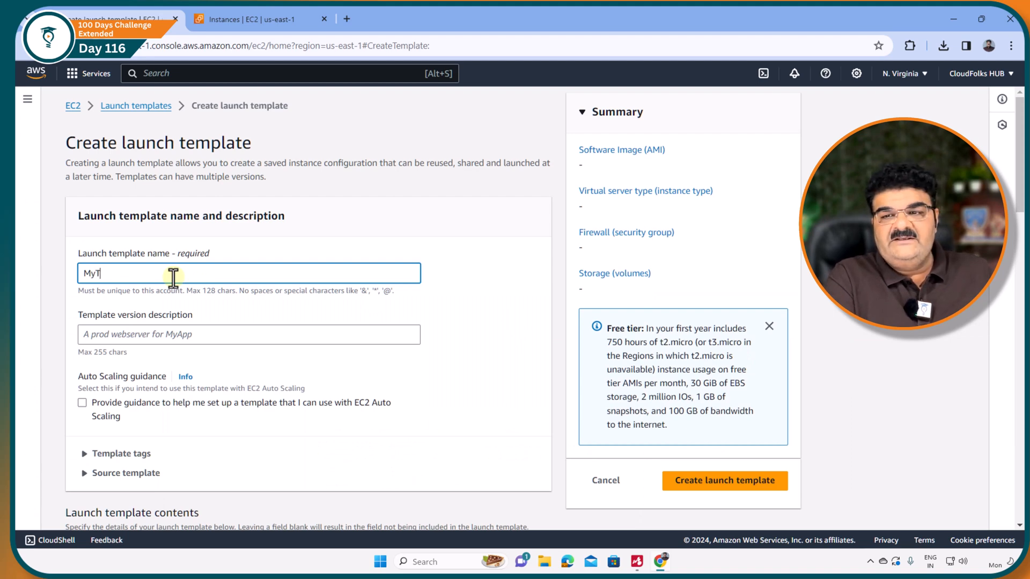
{"action": "type", "text": "emp"}
{"action": "left_click", "coordinate": [110, 338]}
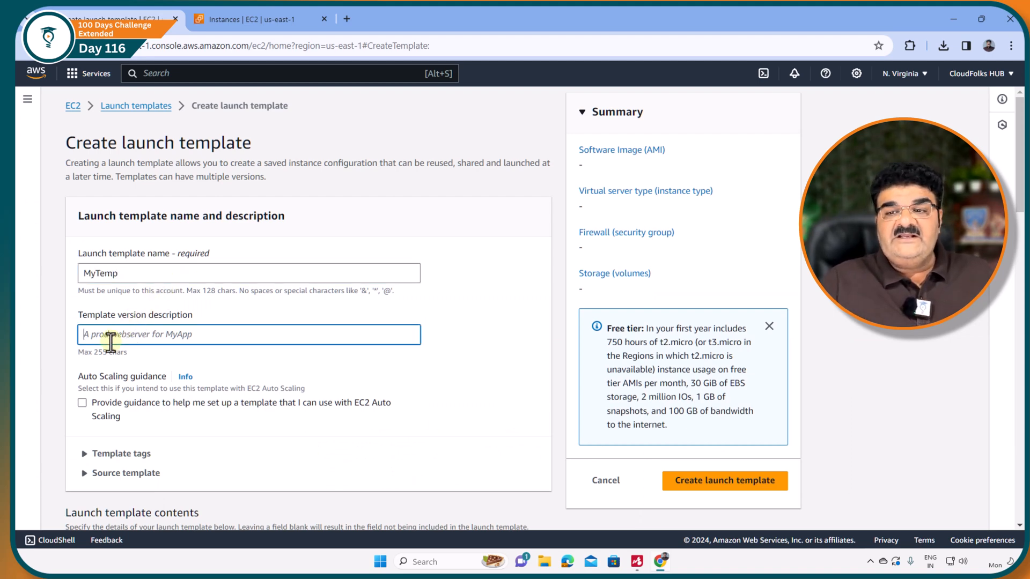
{"action": "type", "text": "1"}
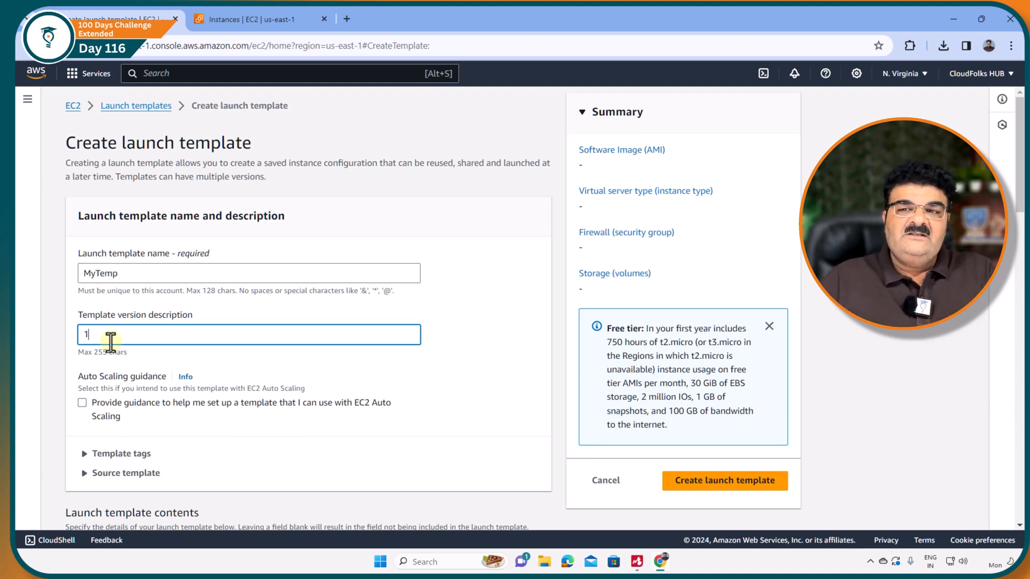
Choose the 64-bit (x86) Amazon Linux 2023 AMI from the full AMI catalog for the launch template.
{"action": "scroll", "coordinate": [110, 341], "scroll_direction": "down", "scroll_amount": 3}
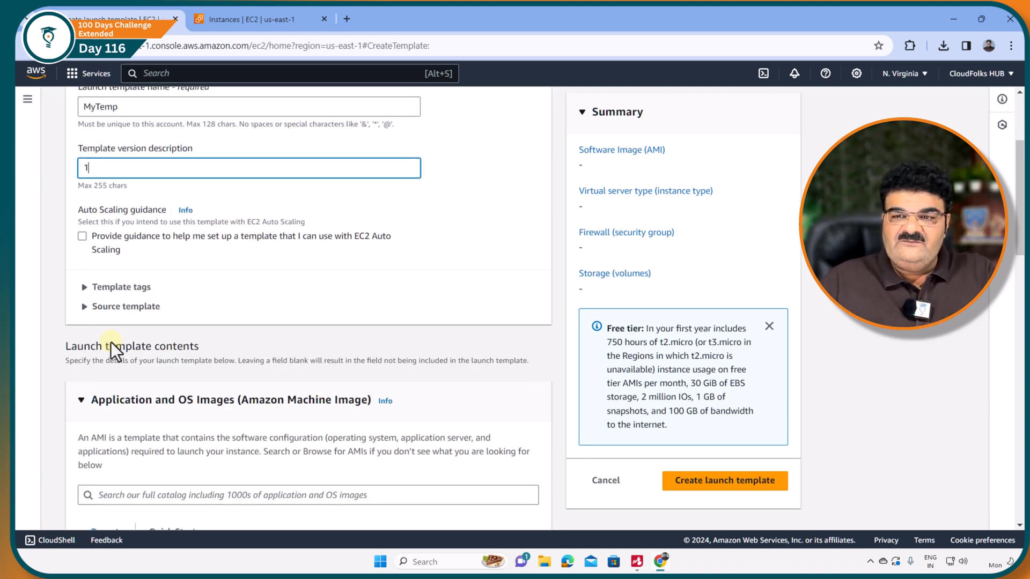
{"action": "scroll", "coordinate": [110, 343], "scroll_direction": "down", "scroll_amount": 3}
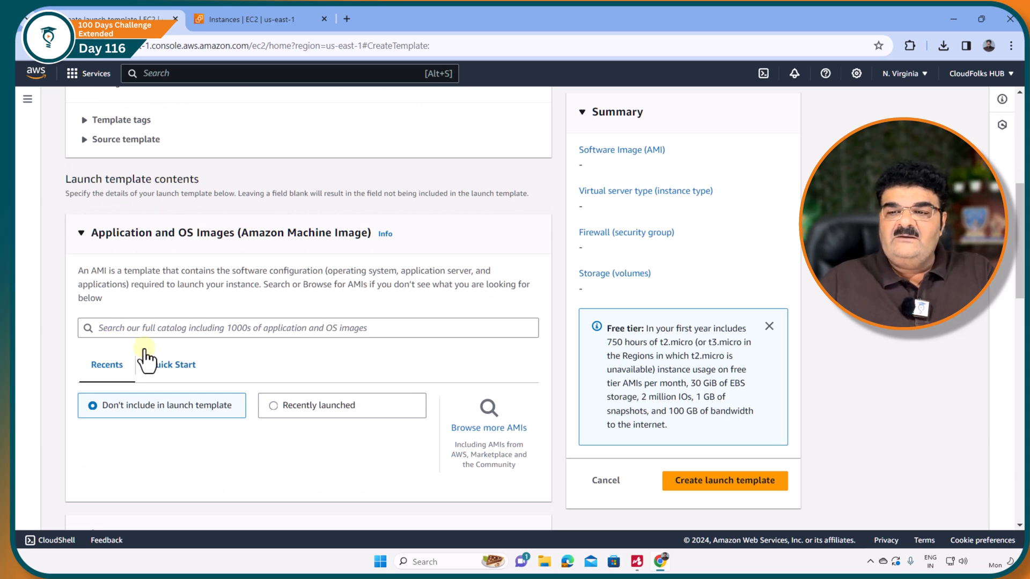
{"action": "left_click", "coordinate": [530, 425]}
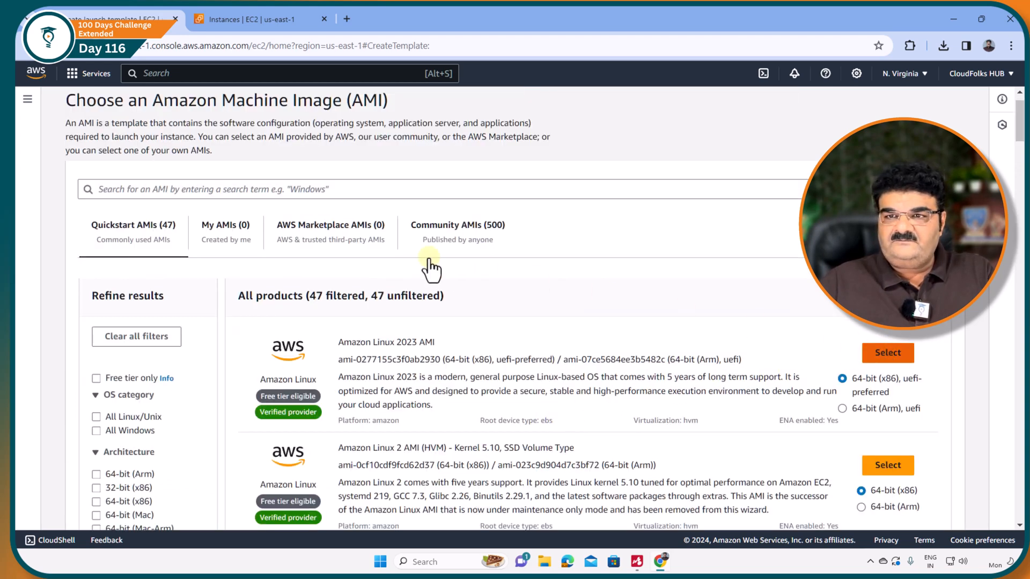
{"action": "scroll", "coordinate": [201, 250], "scroll_direction": "down", "scroll_amount": 3}
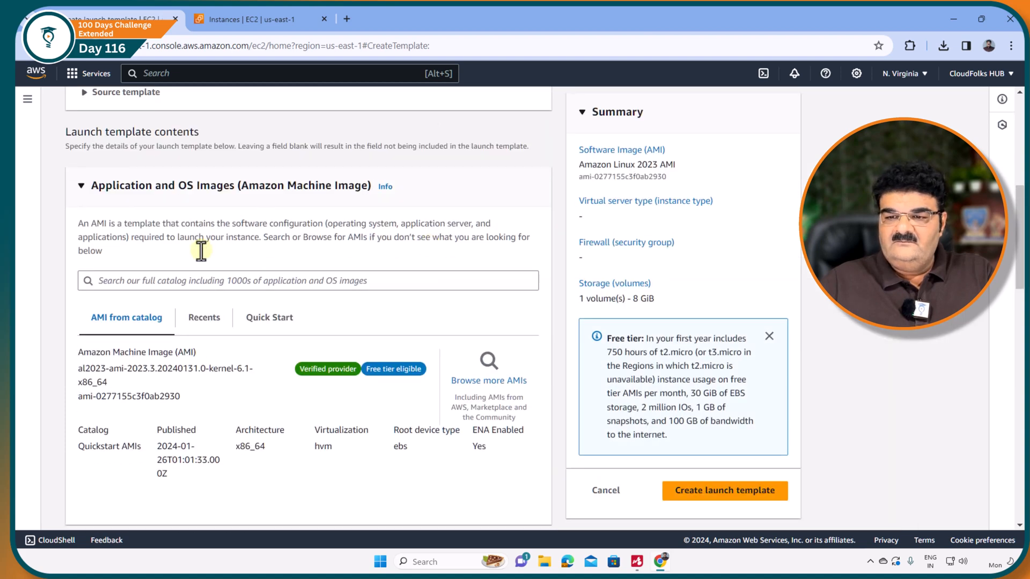
Set the template's instance type to t2.micro and its key pair to FolksKey.
{"action": "scroll", "coordinate": [201, 250], "scroll_direction": "down", "scroll_amount": 3}
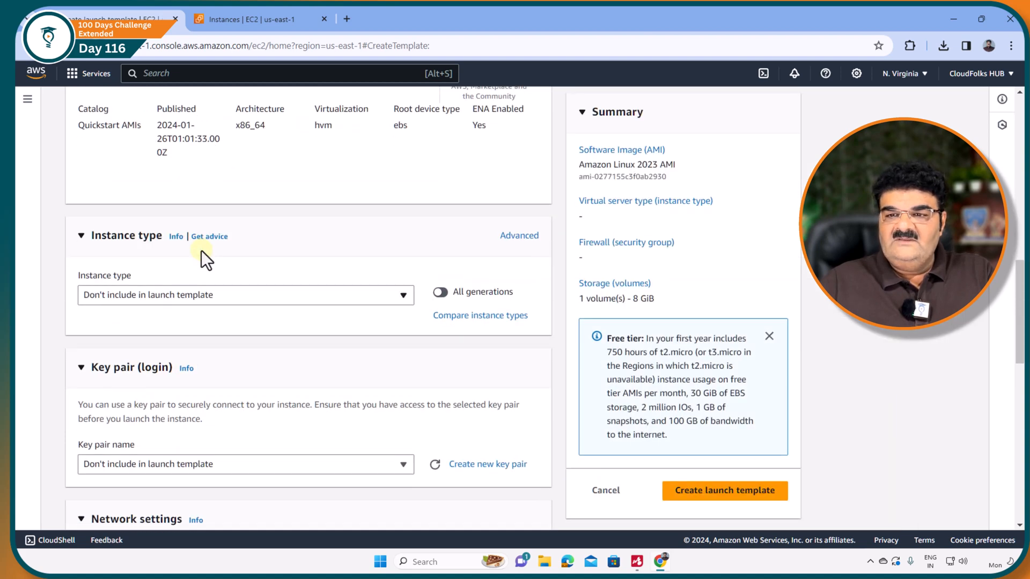
{"action": "left_click", "coordinate": [175, 295]}
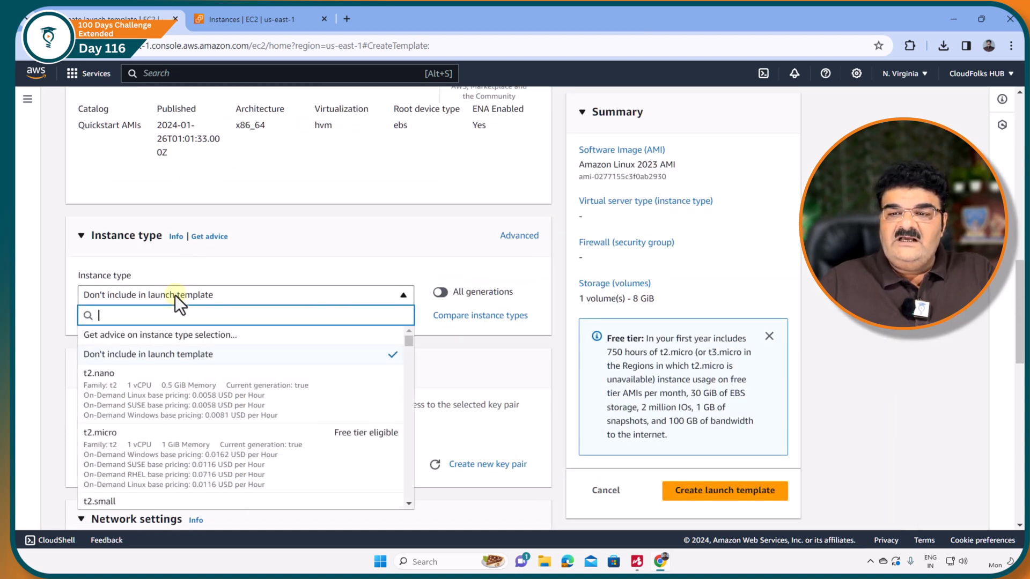
{"action": "left_click", "coordinate": [221, 454]}
{"action": "scroll", "coordinate": [188, 349], "scroll_direction": "down", "scroll_amount": 3}
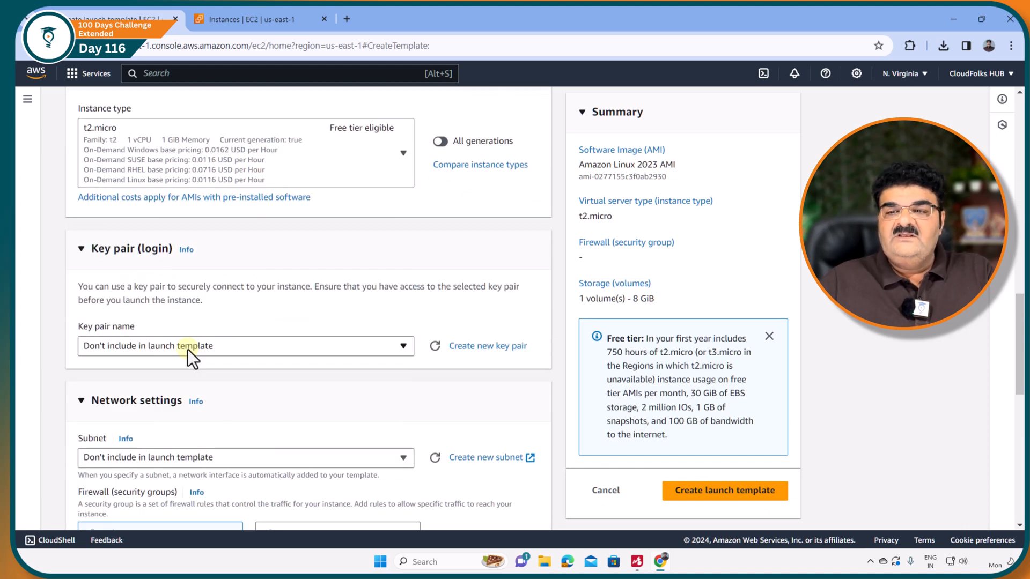
{"action": "left_click", "coordinate": [187, 348]}
{"action": "left_click", "coordinate": [129, 430]}
Assign the existing security group launch-wizard-1 and create the launch template.
{"action": "scroll", "coordinate": [127, 427], "scroll_direction": "down", "scroll_amount": 3}
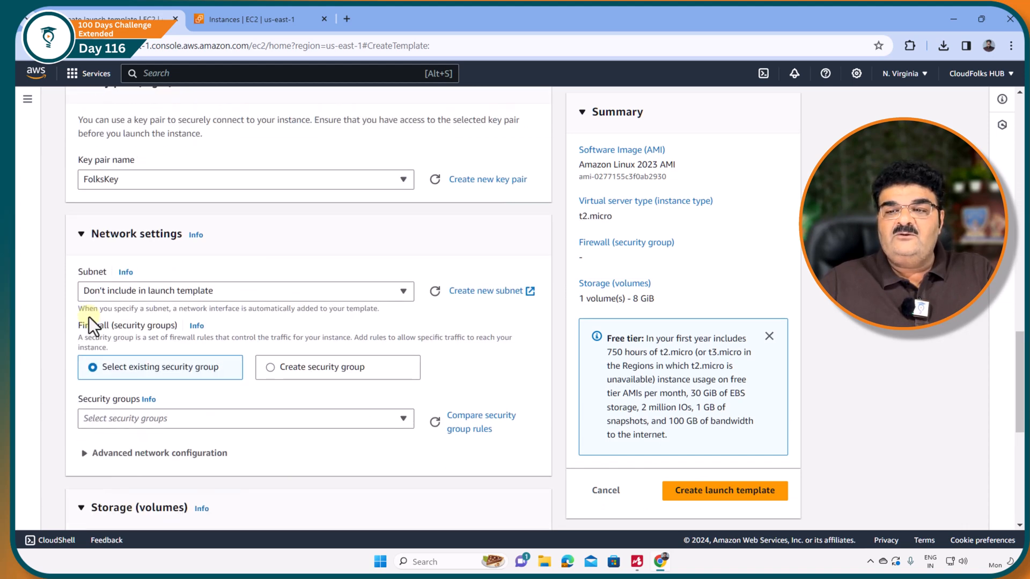
{"action": "left_click", "coordinate": [179, 424]}
{"action": "left_click", "coordinate": [166, 478]}
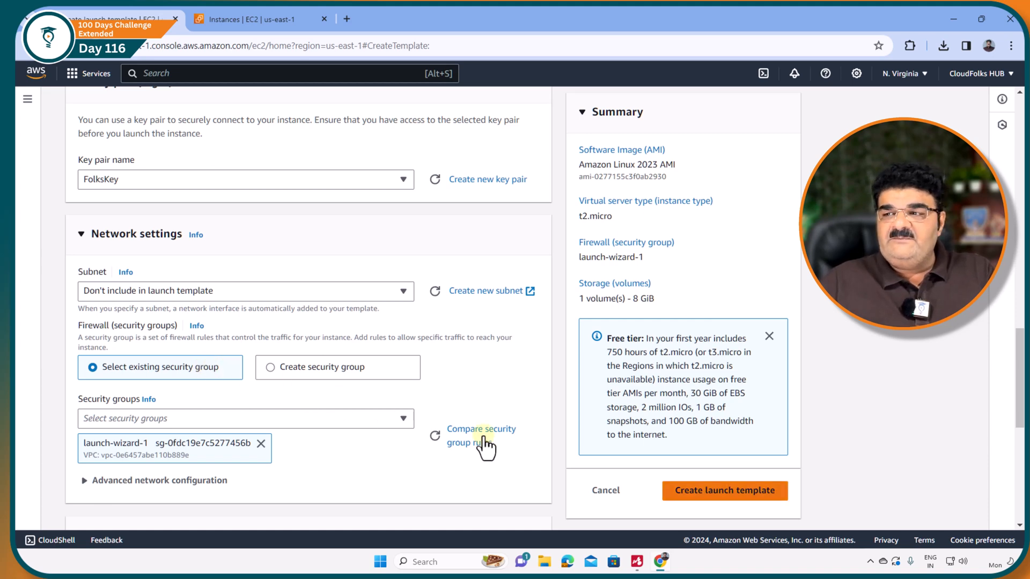
{"action": "left_click", "coordinate": [715, 496]}
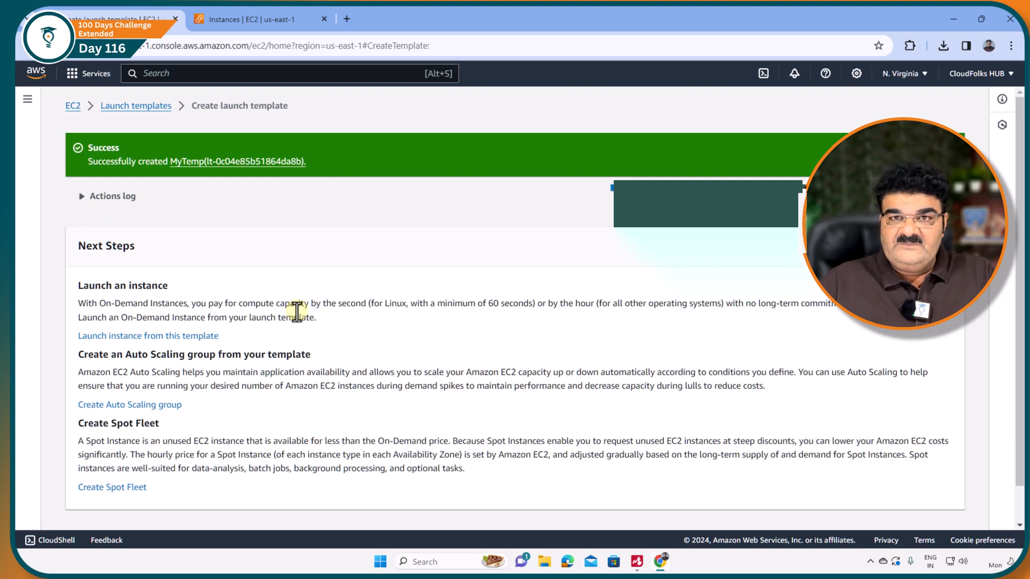
View the list of launch templates and go on to the Auto Scaling groups page.
{"action": "scroll", "coordinate": [298, 311], "scroll_direction": "down", "scroll_amount": 1}
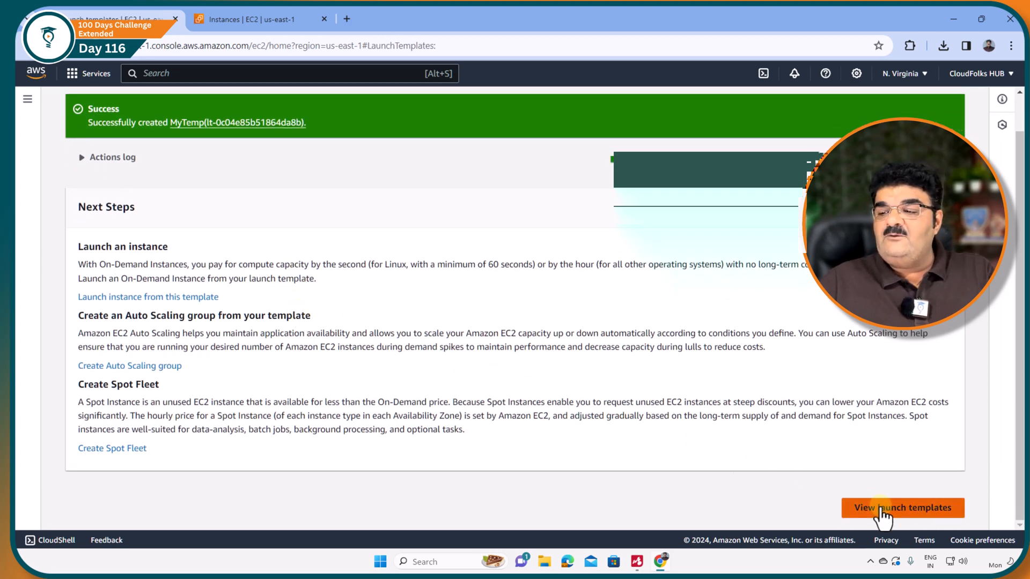
{"action": "left_click", "coordinate": [881, 507]}
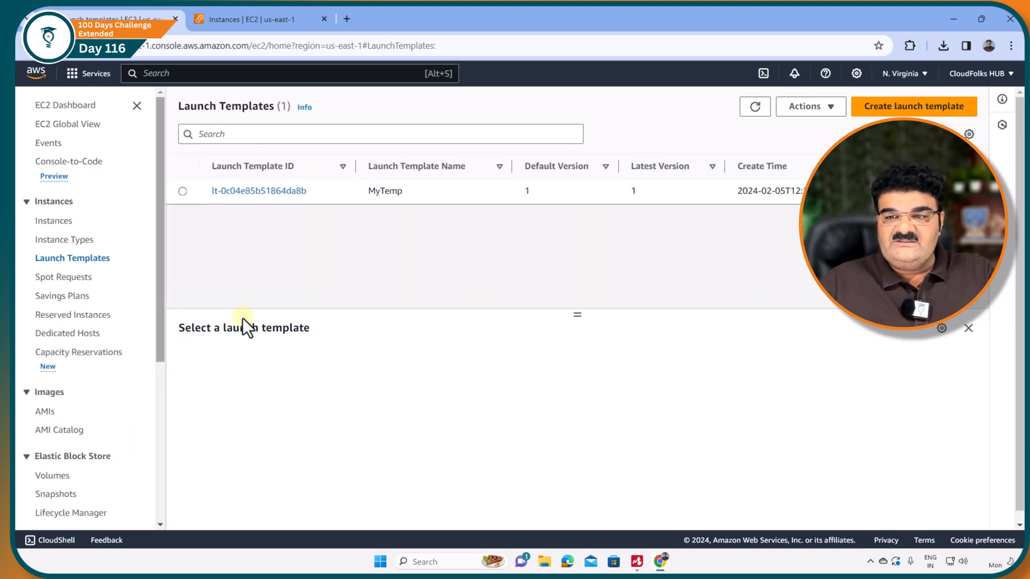
{"action": "left_click_drag", "start_coordinate": [160, 294], "coordinate": [165, 475]}
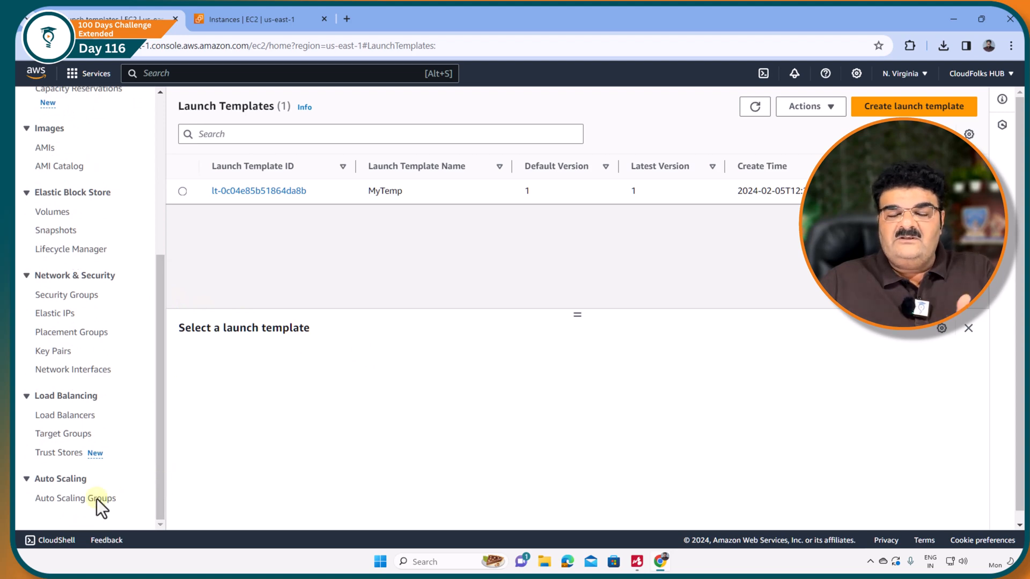
{"action": "left_click", "coordinate": [69, 501]}
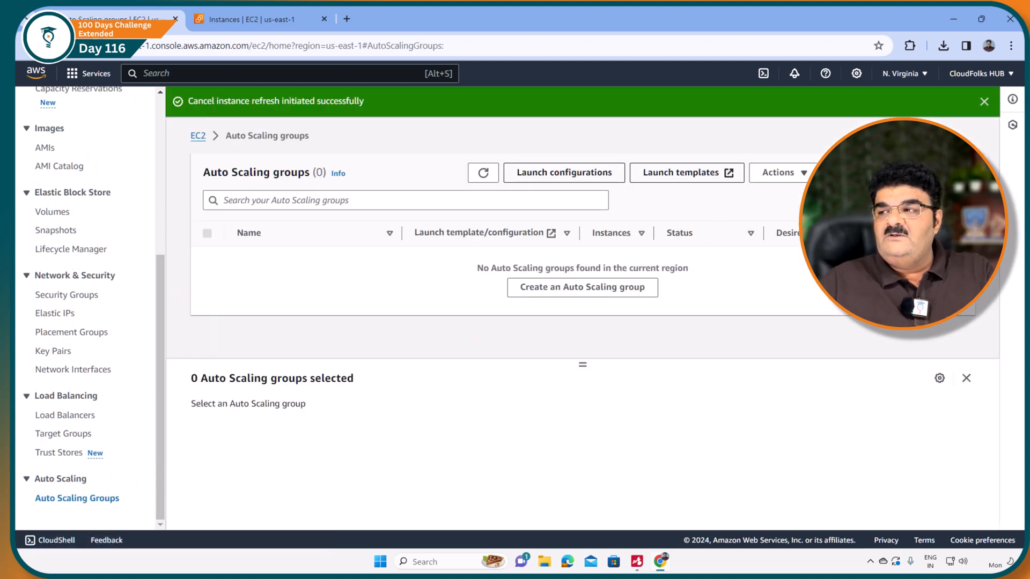
Start a new Auto Scaling group named ASG based on the MyTemp launch template and proceed to the instance launch options.
{"action": "left_click", "coordinate": [644, 287]}
{"action": "left_click", "coordinate": [336, 267]}
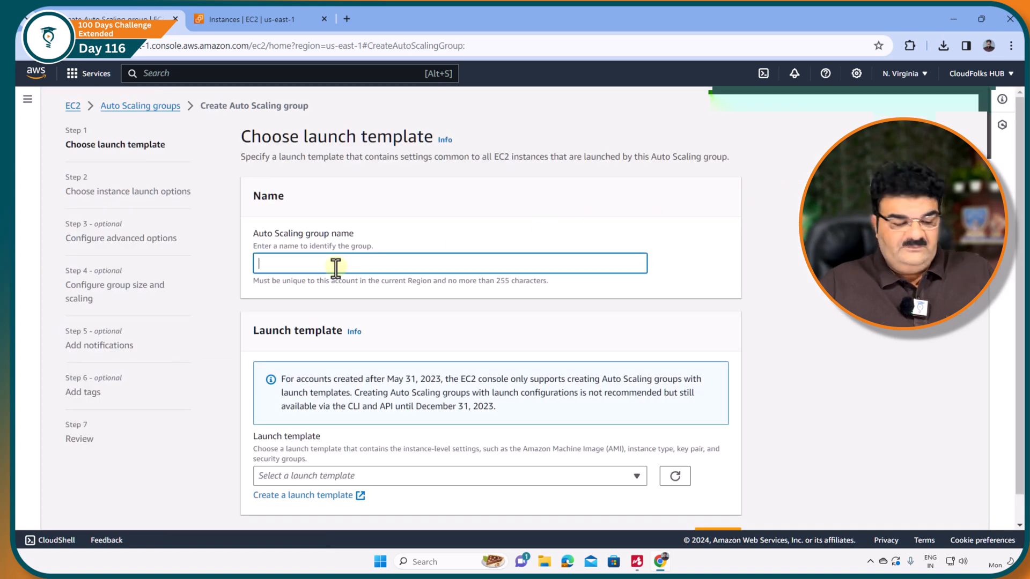
{"action": "type", "text": "ASG"}
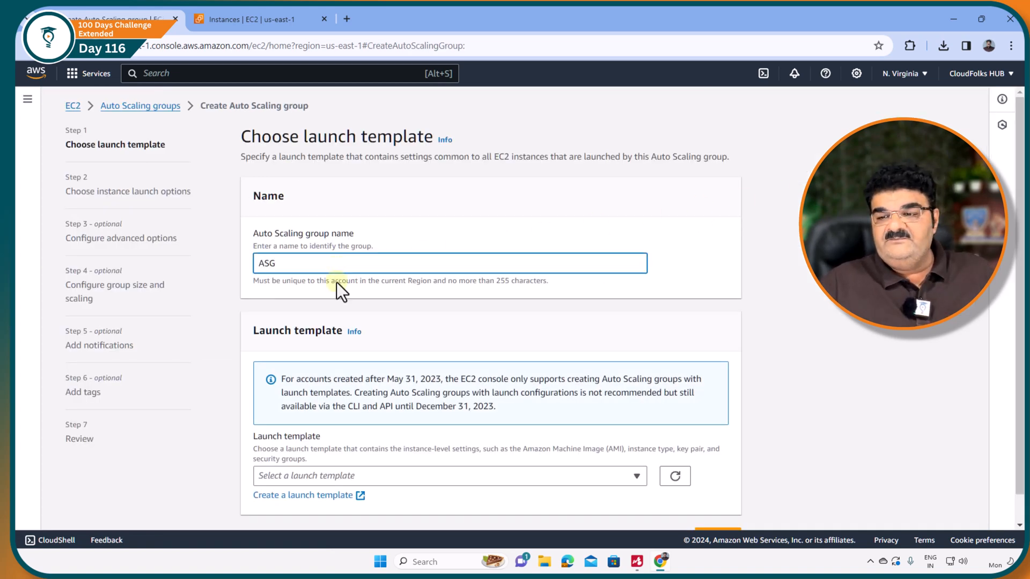
{"action": "left_click", "coordinate": [346, 475]}
{"action": "left_click", "coordinate": [333, 450]}
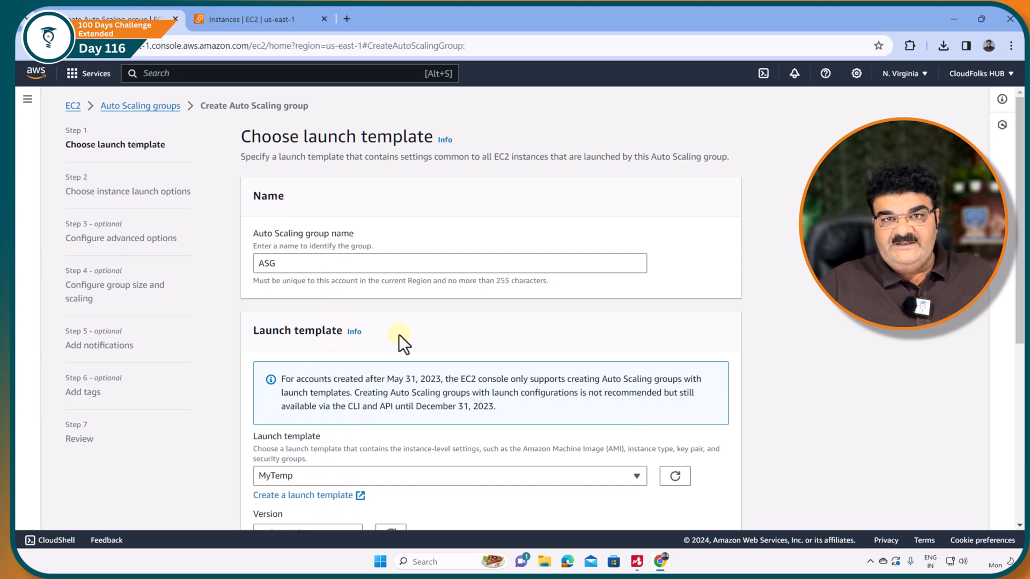
{"action": "scroll", "coordinate": [398, 334], "scroll_direction": "down", "scroll_amount": 6}
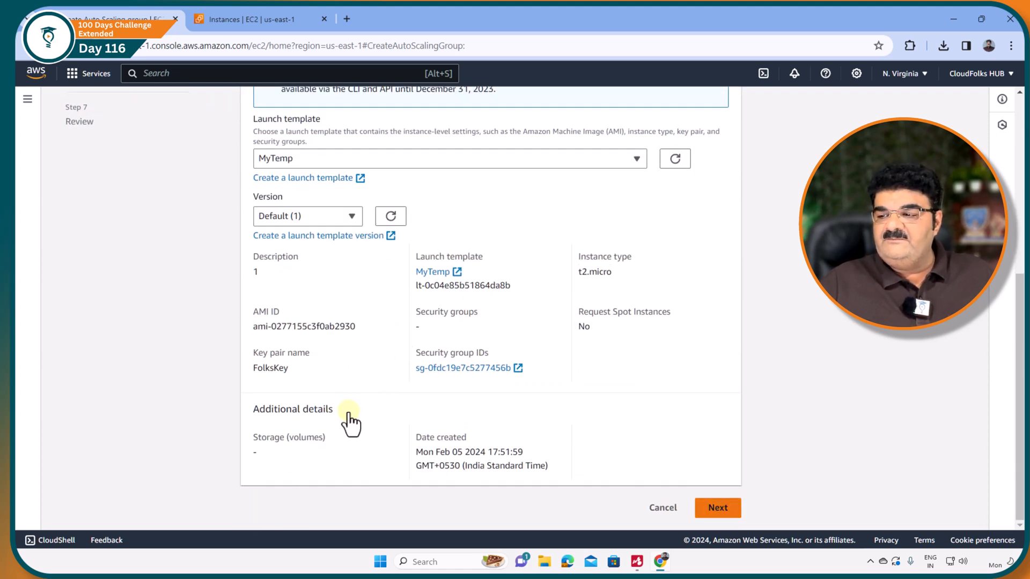
{"action": "left_click", "coordinate": [702, 507]}
Add the us-east-1a and us-east-1b subnets to the group's network in the default VPC and proceed to the advanced options.
{"action": "scroll", "coordinate": [418, 456], "scroll_direction": "down", "scroll_amount": 3}
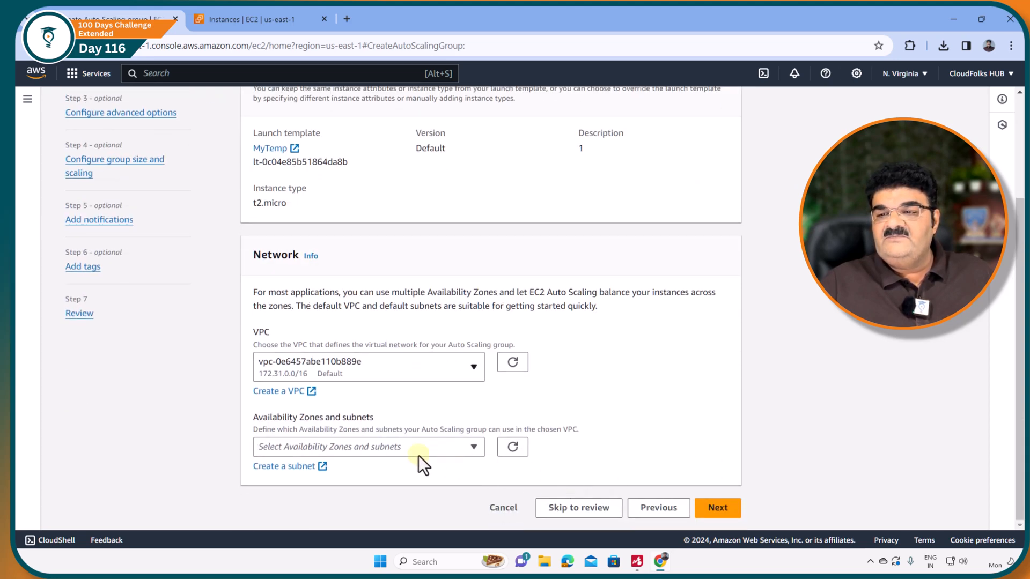
{"action": "left_click", "coordinate": [362, 446]}
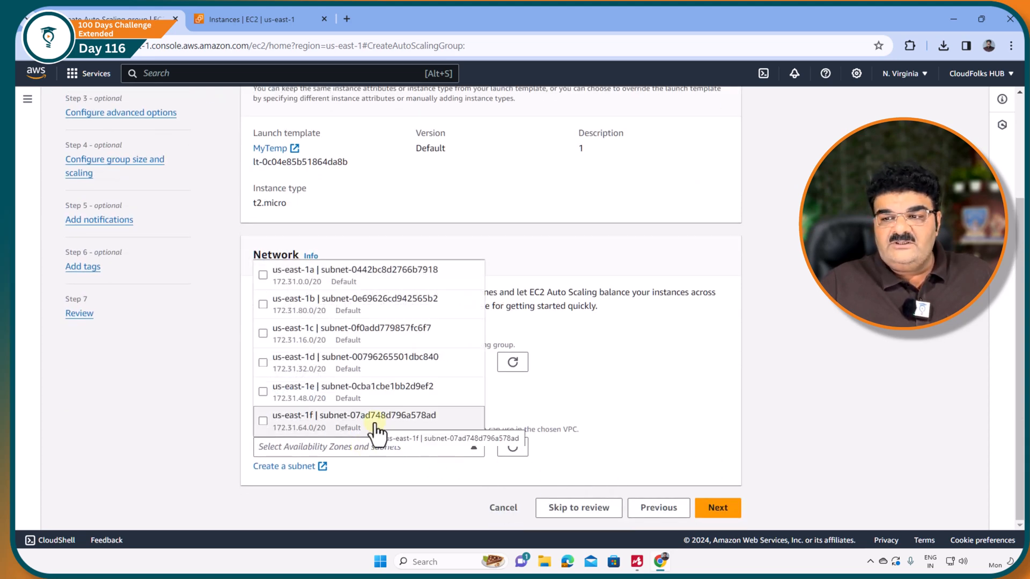
{"action": "left_click", "coordinate": [263, 275]}
{"action": "left_click", "coordinate": [263, 304]}
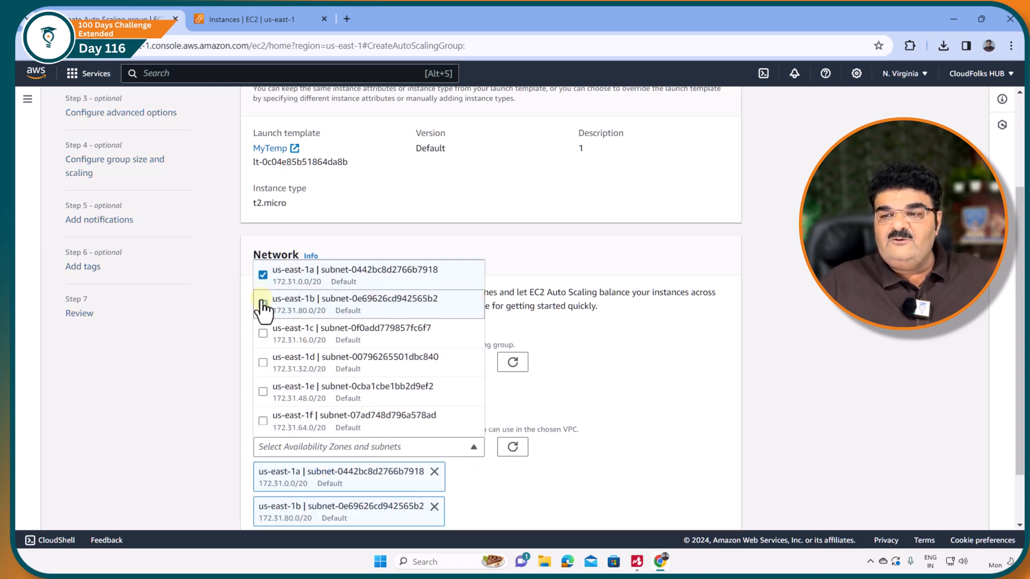
{"action": "left_click", "coordinate": [689, 348]}
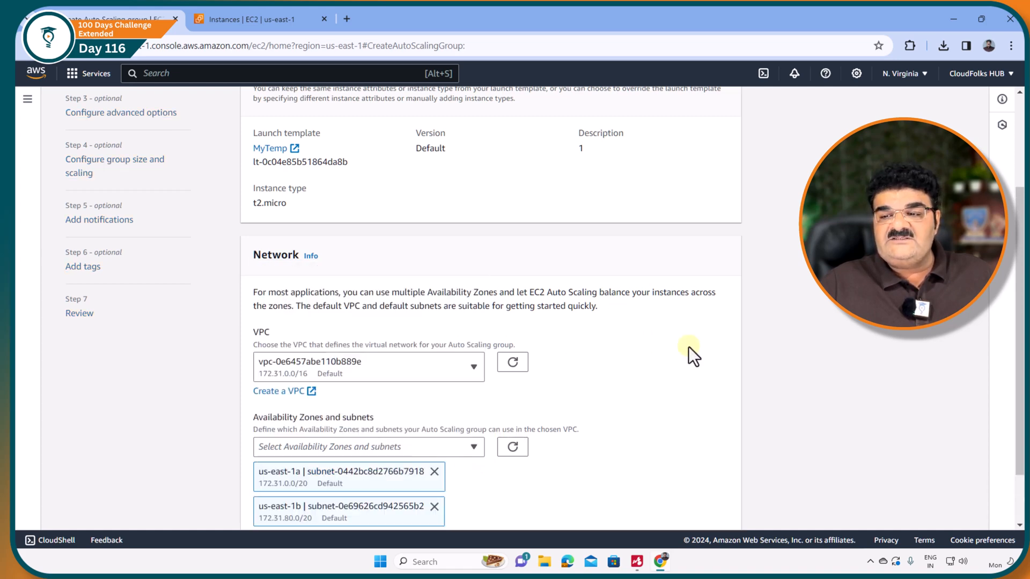
{"action": "scroll", "coordinate": [694, 375], "scroll_direction": "down", "scroll_amount": 1}
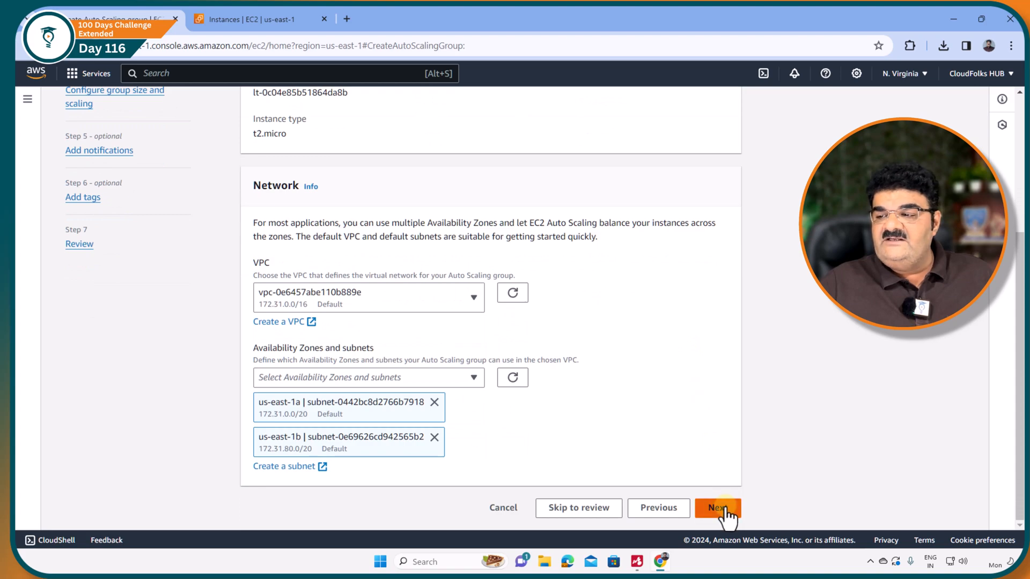
{"action": "left_click", "coordinate": [719, 508]}
Accept the default advanced options for VPC Lattice, health checks and monitoring, and proceed to group size and scaling.
{"action": "scroll", "coordinate": [370, 325], "scroll_direction": "down", "scroll_amount": 10}
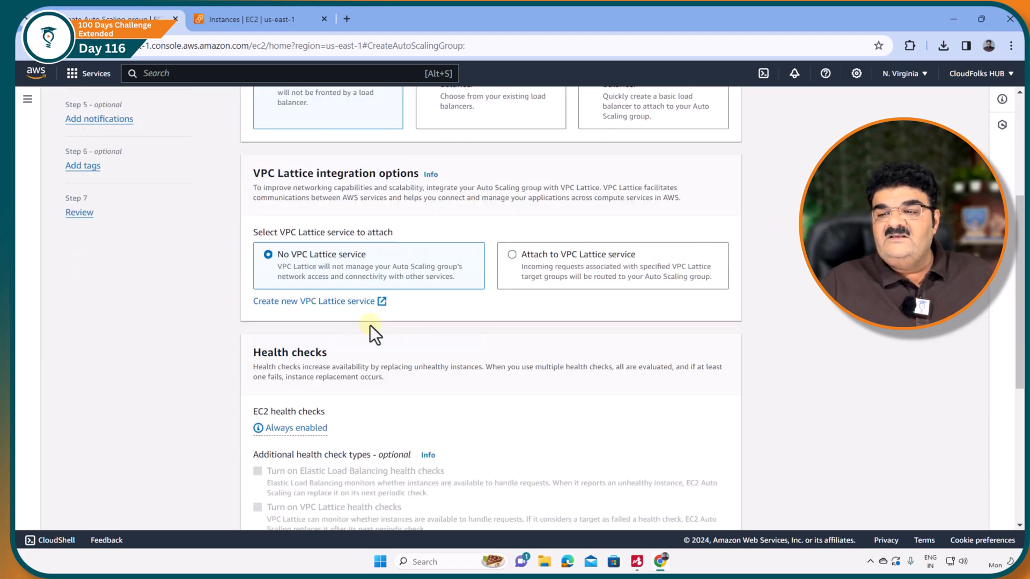
{"action": "scroll", "coordinate": [370, 326], "scroll_direction": "down", "scroll_amount": 1}
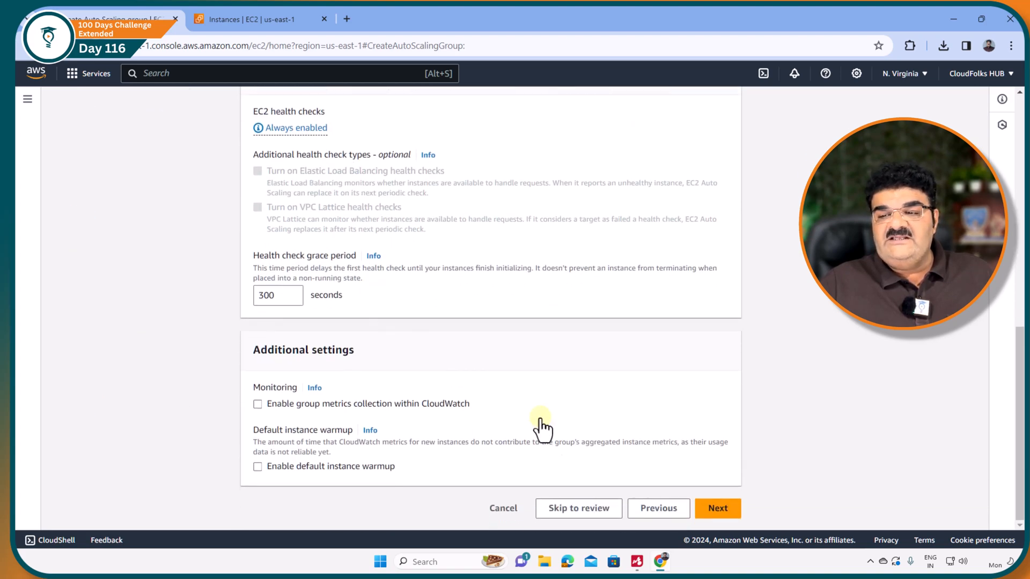
{"action": "left_click", "coordinate": [715, 514]}
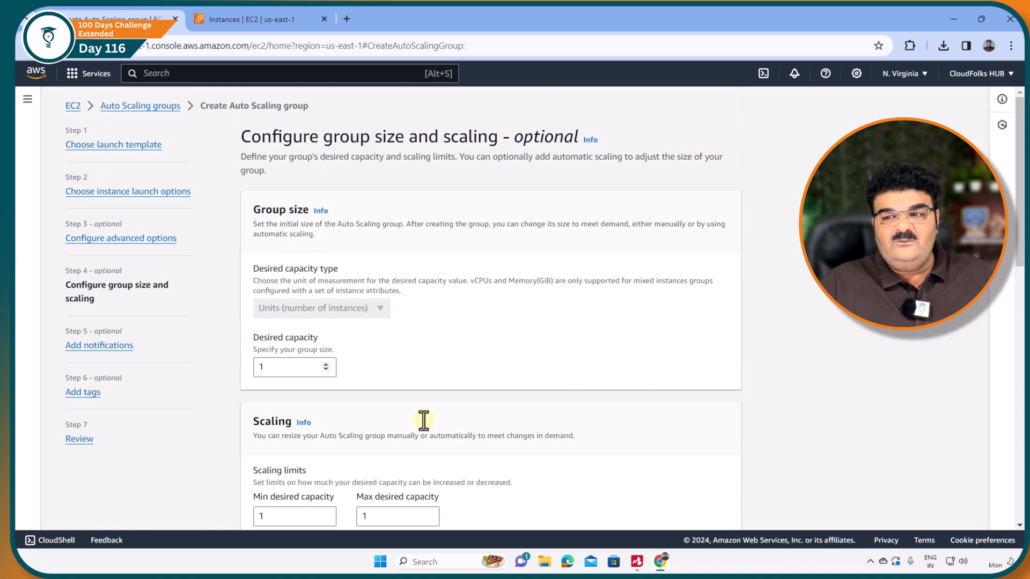
Set both the desired capacity and the minimum desired capacity of the Auto Scaling group to 2.
{"action": "double_click", "coordinate": [269, 368]}
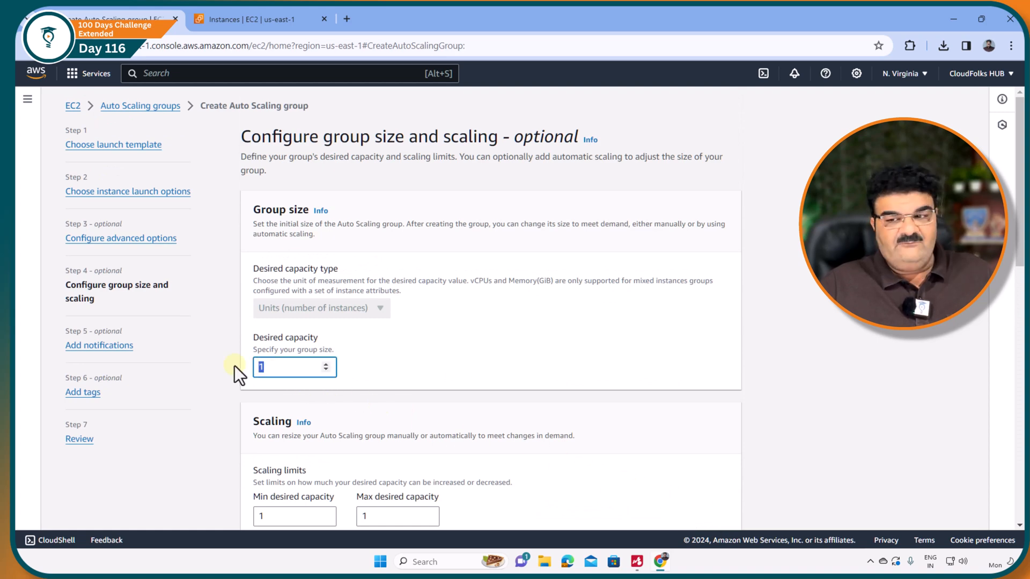
{"action": "type", "text": "2"}
{"action": "double_click", "coordinate": [277, 515]}
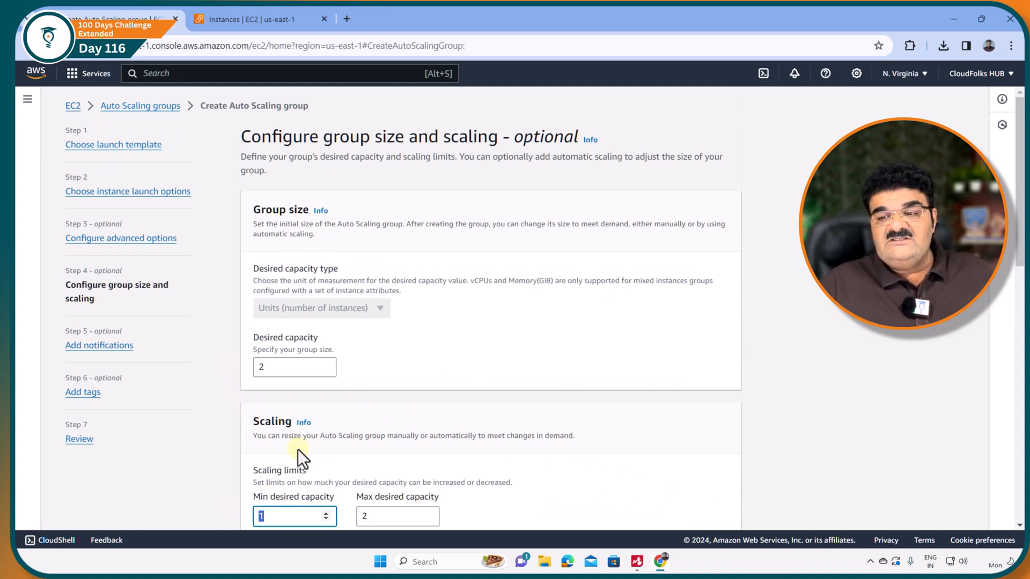
{"action": "type", "text": "2"}
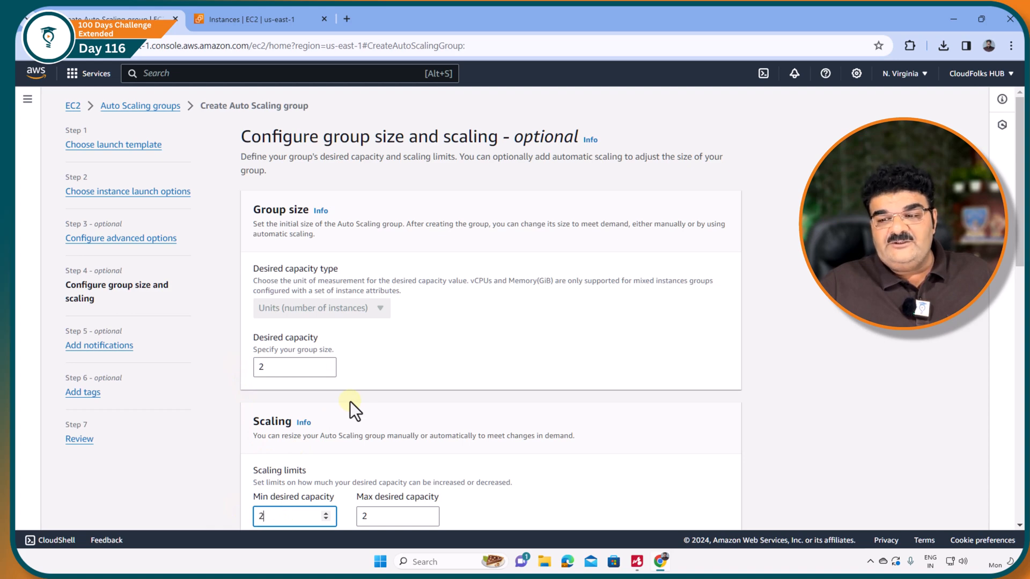
Keep the maximum desired capacity at 2 and the No policy replacement behavior, and proceed to the notifications.
{"action": "double_click", "coordinate": [380, 515]}
{"action": "scroll", "coordinate": [389, 400], "scroll_direction": "down", "scroll_amount": 1}
{"action": "scroll", "coordinate": [394, 387], "scroll_direction": "down", "scroll_amount": 3}
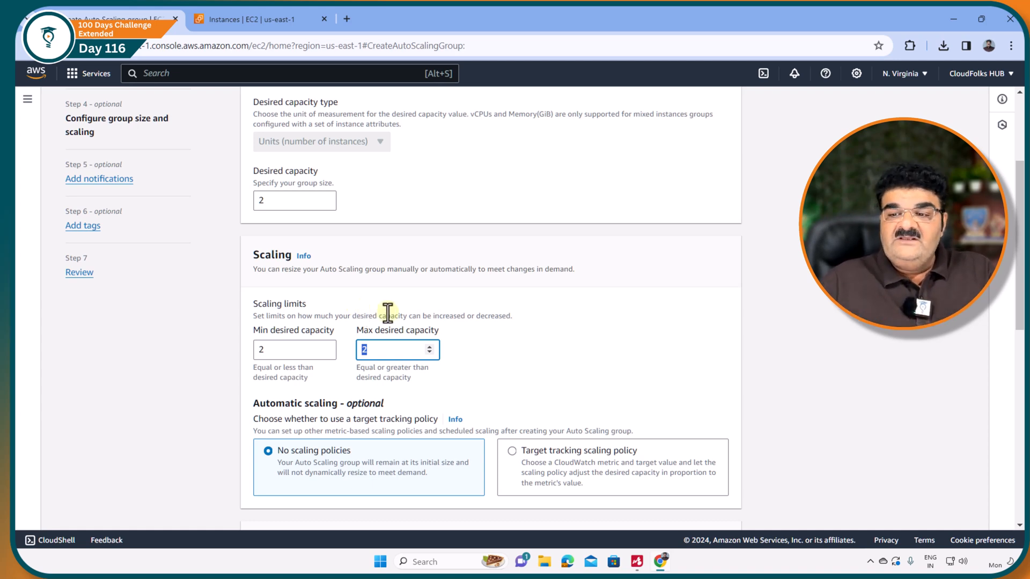
{"action": "scroll", "coordinate": [388, 313], "scroll_direction": "down", "scroll_amount": 6}
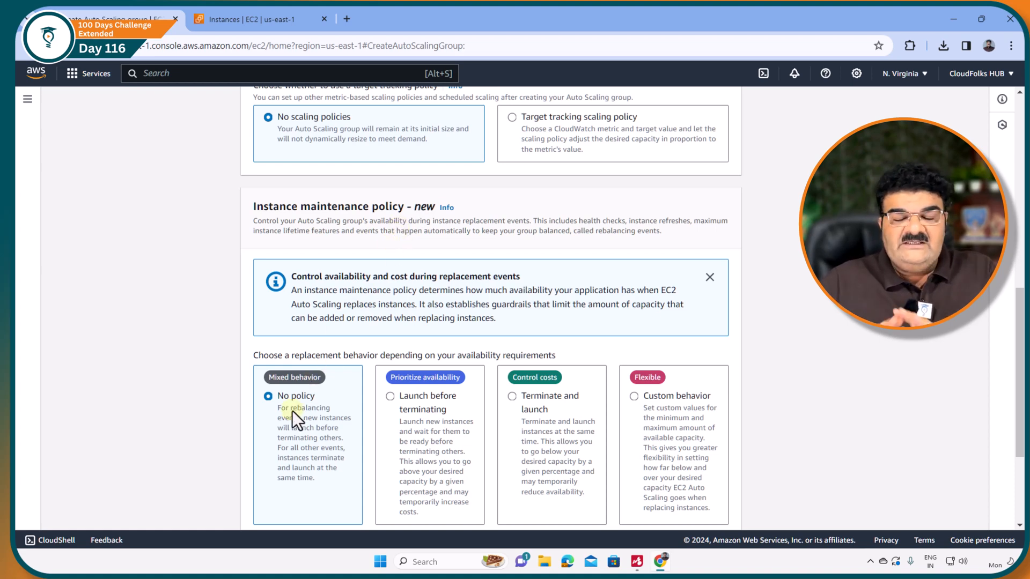
{"action": "scroll", "coordinate": [292, 410], "scroll_direction": "down", "scroll_amount": 3}
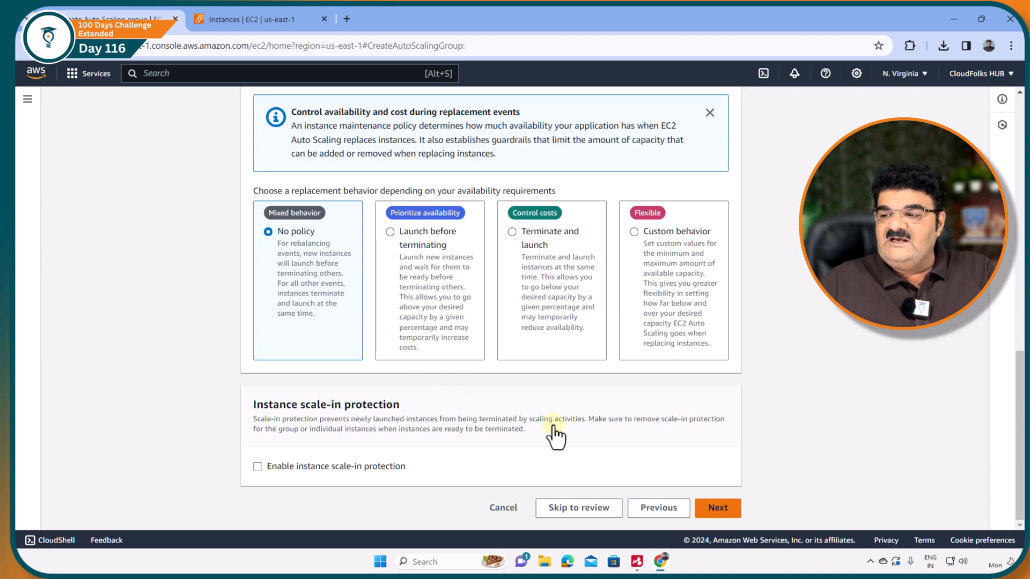
{"action": "left_click", "coordinate": [725, 511]}
Continue past notifications and tags without adding any, and create the Auto Scaling group from the review page.
{"action": "left_click", "coordinate": [717, 236]}
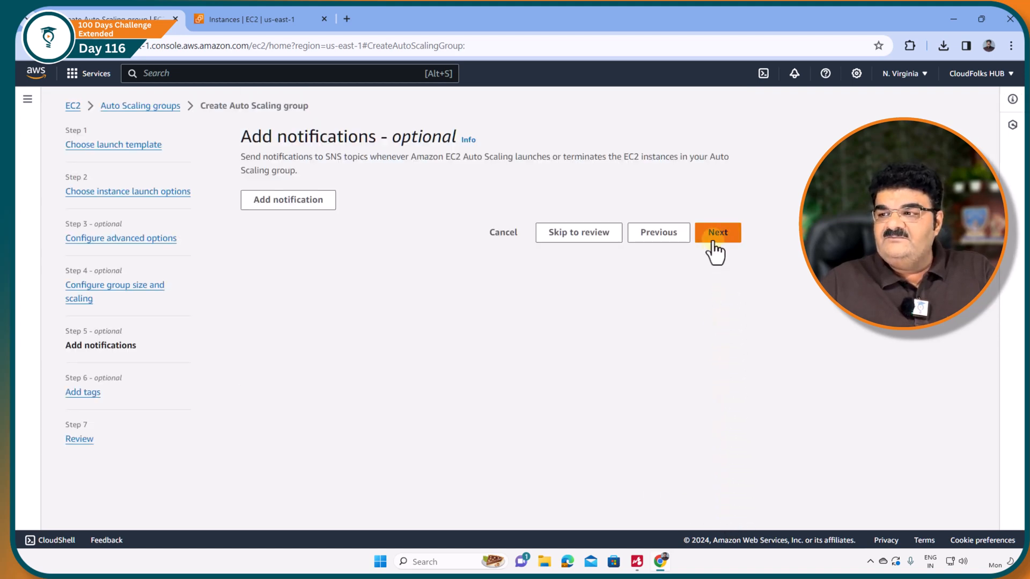
{"action": "left_click", "coordinate": [716, 401]}
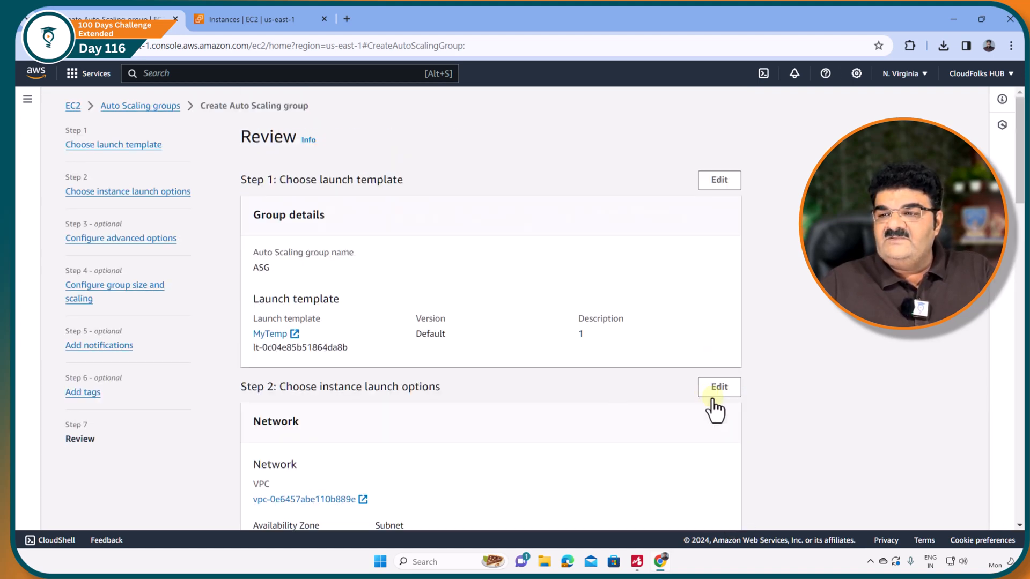
{"action": "scroll", "coordinate": [638, 364], "scroll_direction": "down", "scroll_amount": 10}
{"action": "scroll", "coordinate": [638, 361], "scroll_direction": "down", "scroll_amount": 10}
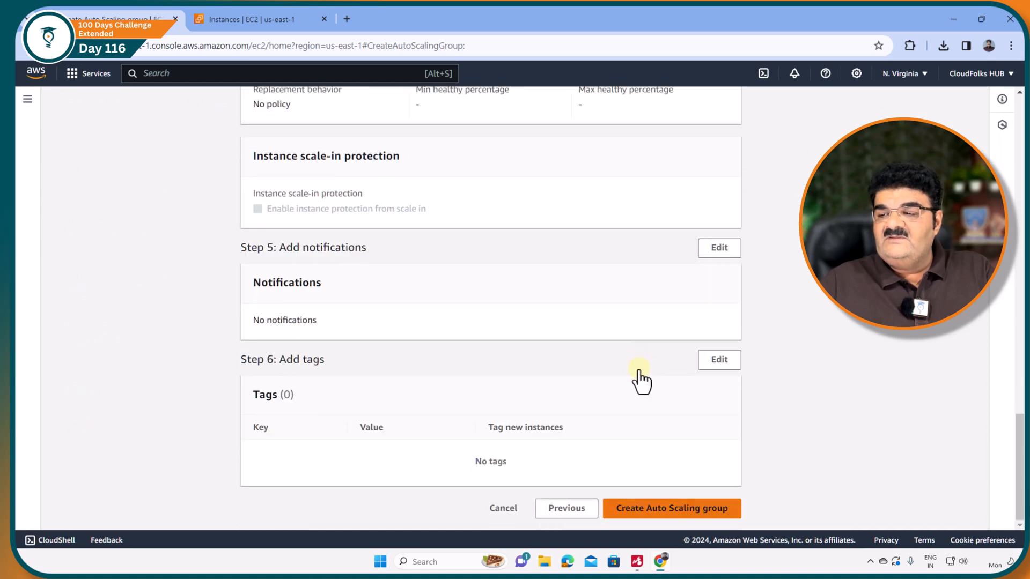
{"action": "left_click", "coordinate": [657, 510]}
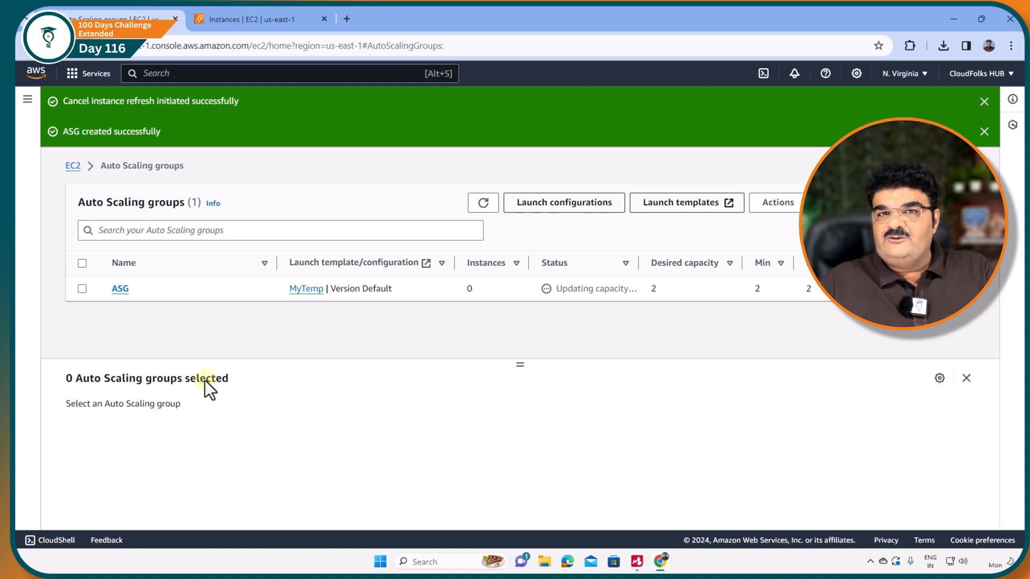
Switch to the EC2 Instances page and refresh the running instances list to check for the group's new instances.
{"action": "left_click", "coordinate": [267, 18]}
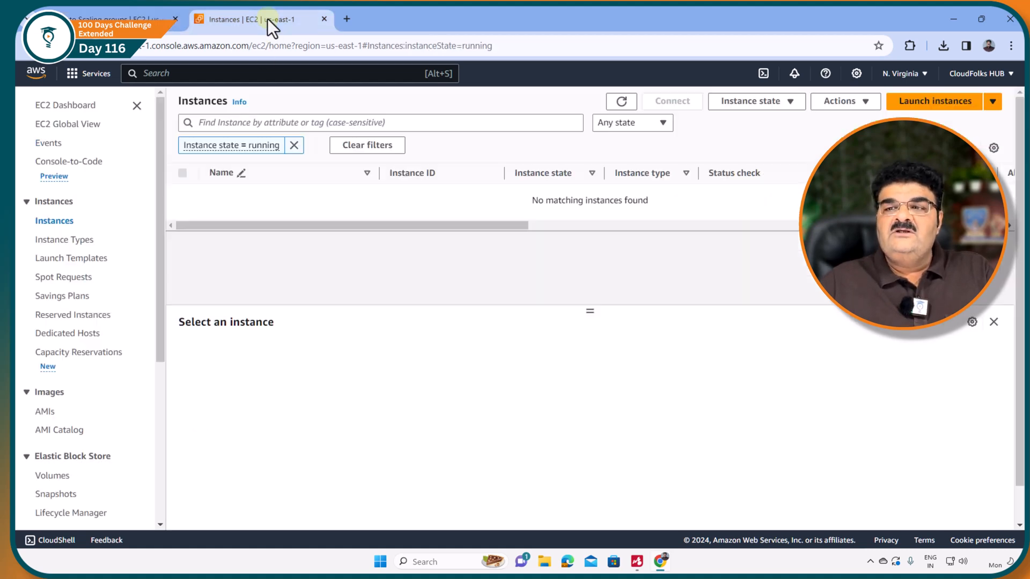
{"action": "left_click", "coordinate": [623, 102]}
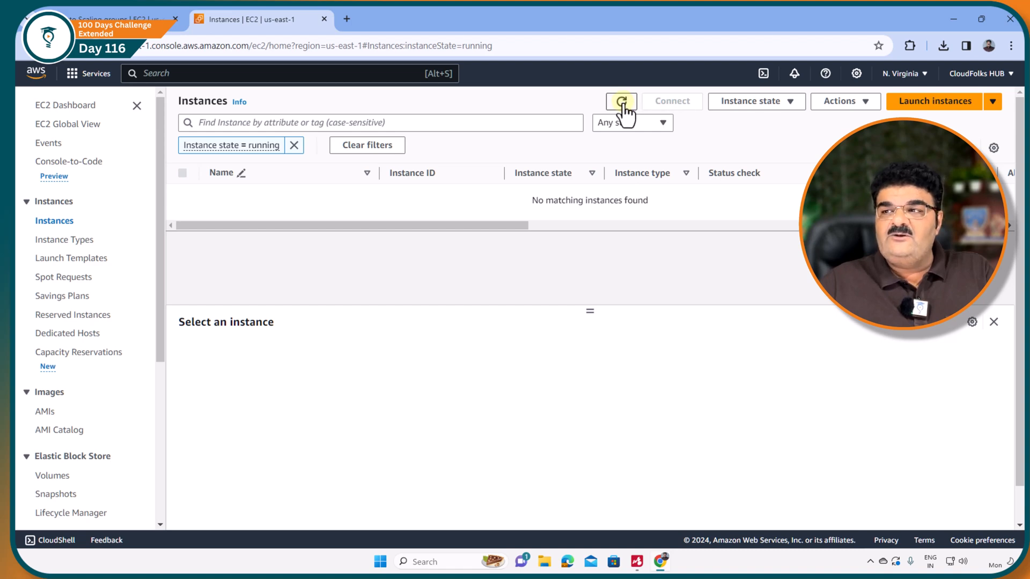
{"action": "left_click", "coordinate": [623, 101]}
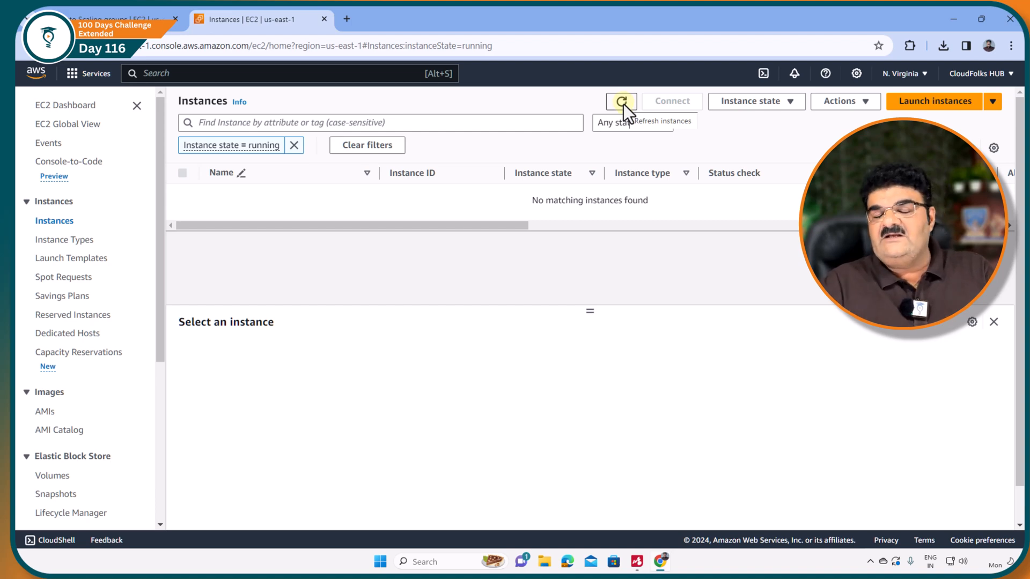
{"action": "left_click", "coordinate": [622, 102]}
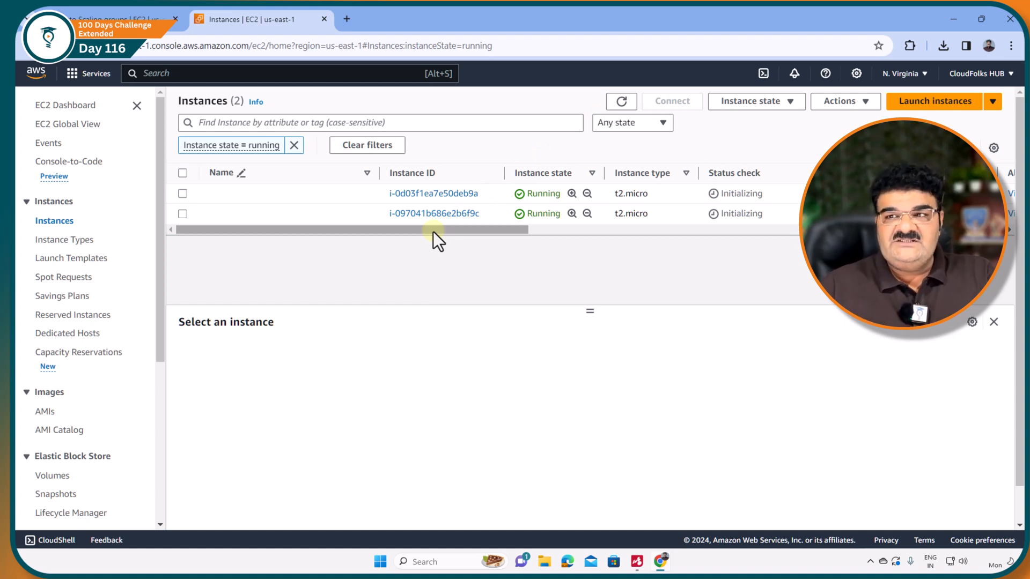
Switch to the AutoScaling_Final mind map, expand Instance Maintenance Policy, and read the policy definition under its first subtopic.
{"action": "key", "text": "alt+Tab"}
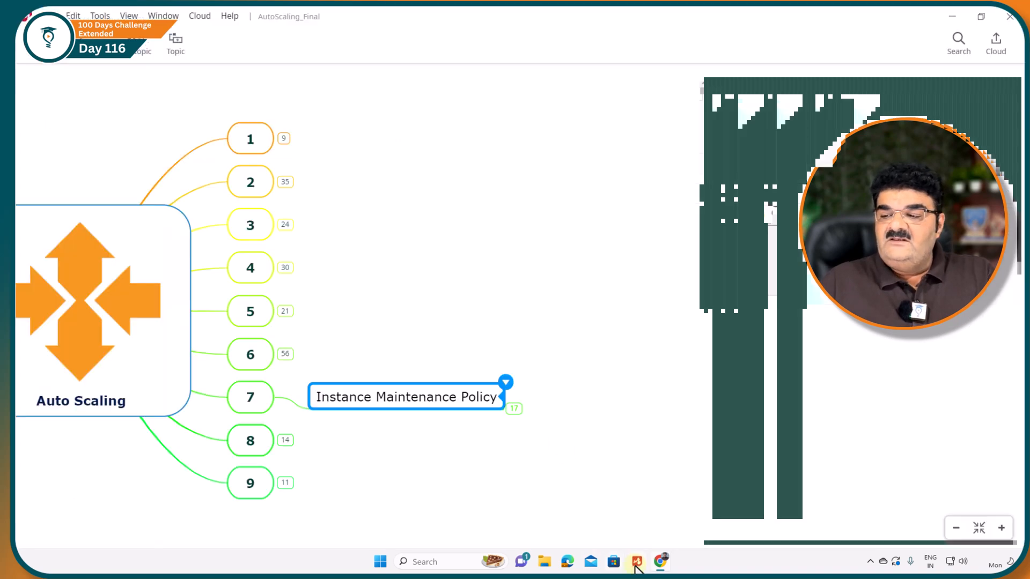
{"action": "left_click_drag", "start_coordinate": [520, 502], "coordinate": [401, 454]}
{"action": "left_click", "coordinate": [365, 354]}
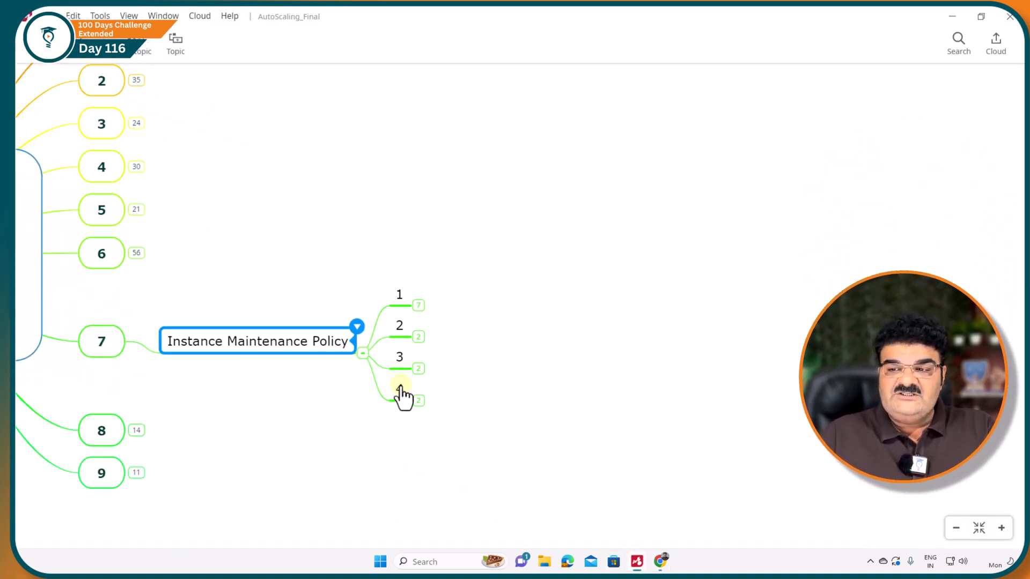
{"action": "left_click", "coordinate": [292, 306]}
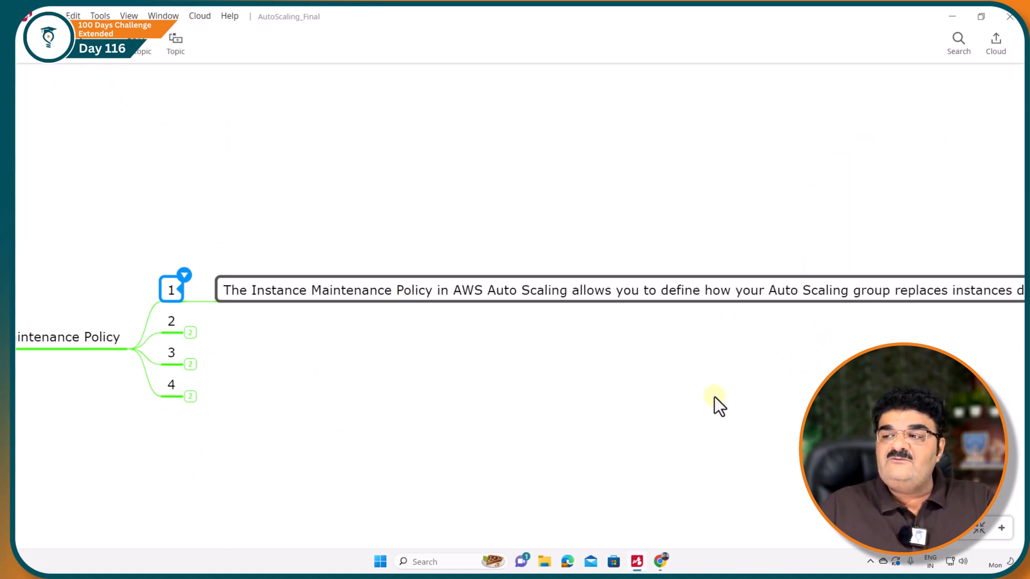
{"action": "left_click_drag", "start_coordinate": [713, 397], "coordinate": [619, 385]}
{"action": "left_click_drag", "start_coordinate": [665, 422], "coordinate": [596, 427]}
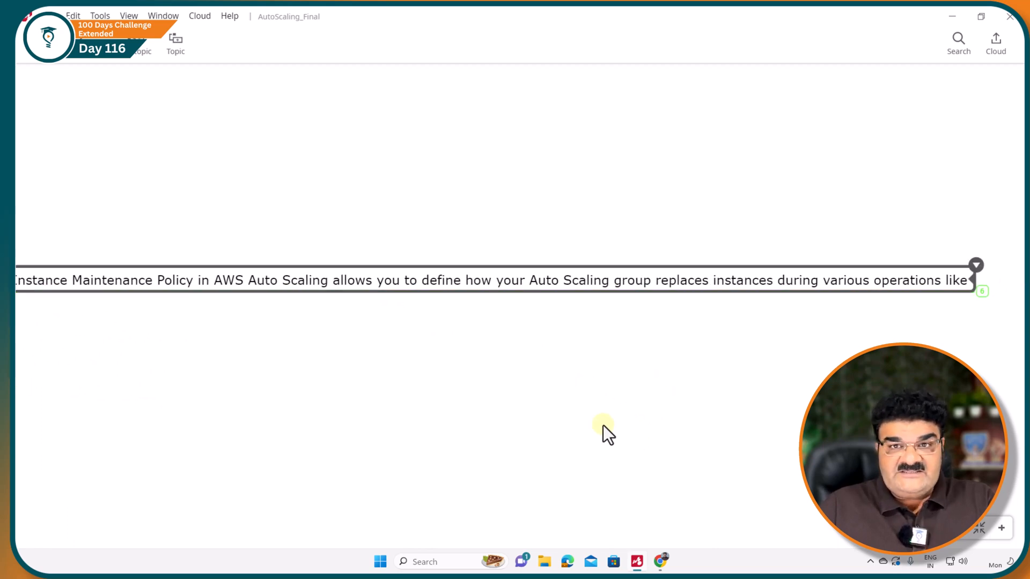
{"action": "left_click_drag", "start_coordinate": [911, 370], "coordinate": [605, 356]}
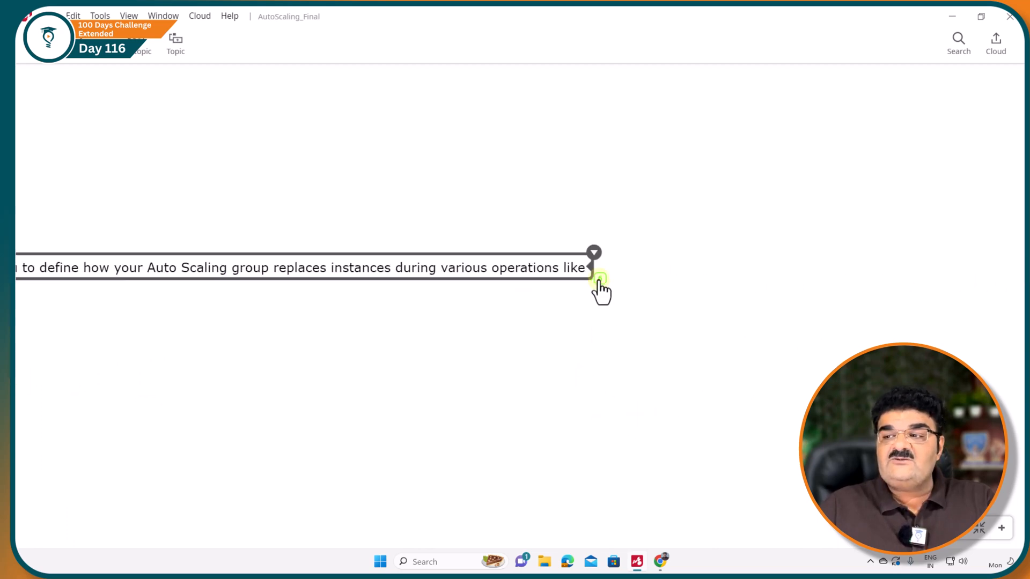
Expand the definition's subtopics 1, 2 and 3 to read the operations during which instances are replaced.
{"action": "left_click", "coordinate": [597, 279]}
{"action": "left_click", "coordinate": [361, 187]}
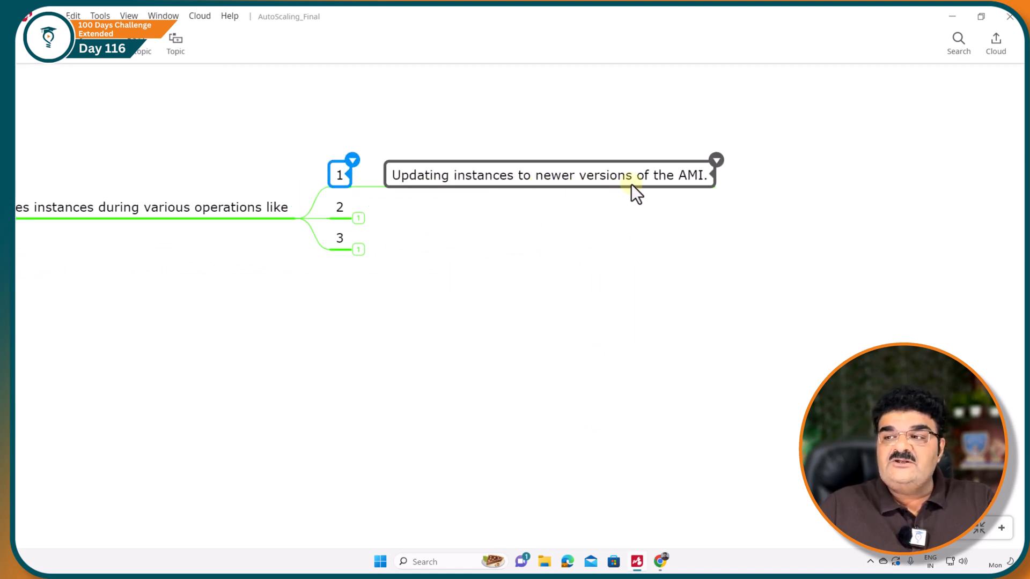
{"action": "left_click", "coordinate": [359, 218]}
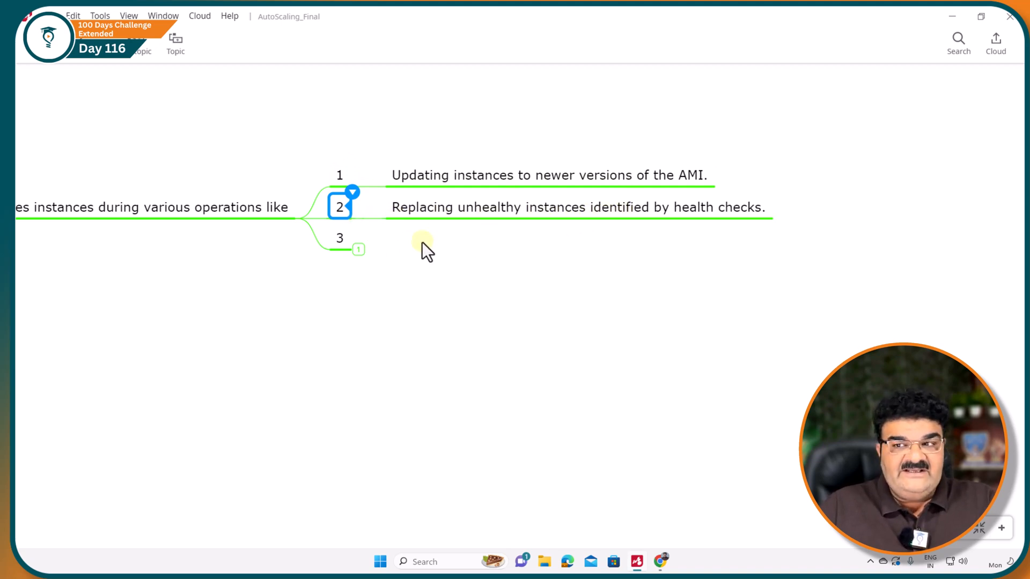
{"action": "left_click", "coordinate": [359, 250]}
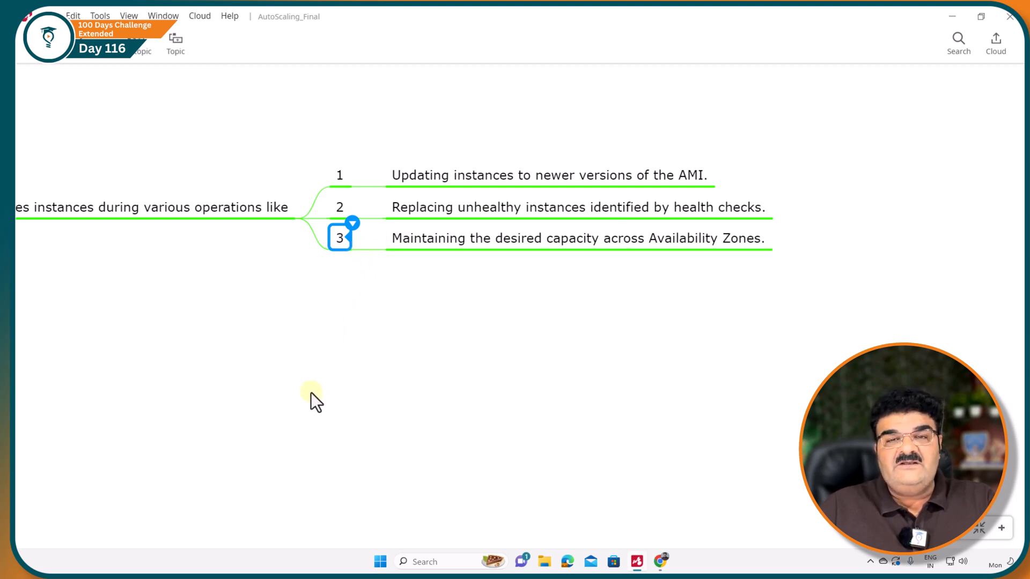
{"action": "left_click_drag", "start_coordinate": [311, 392], "coordinate": [410, 407]}
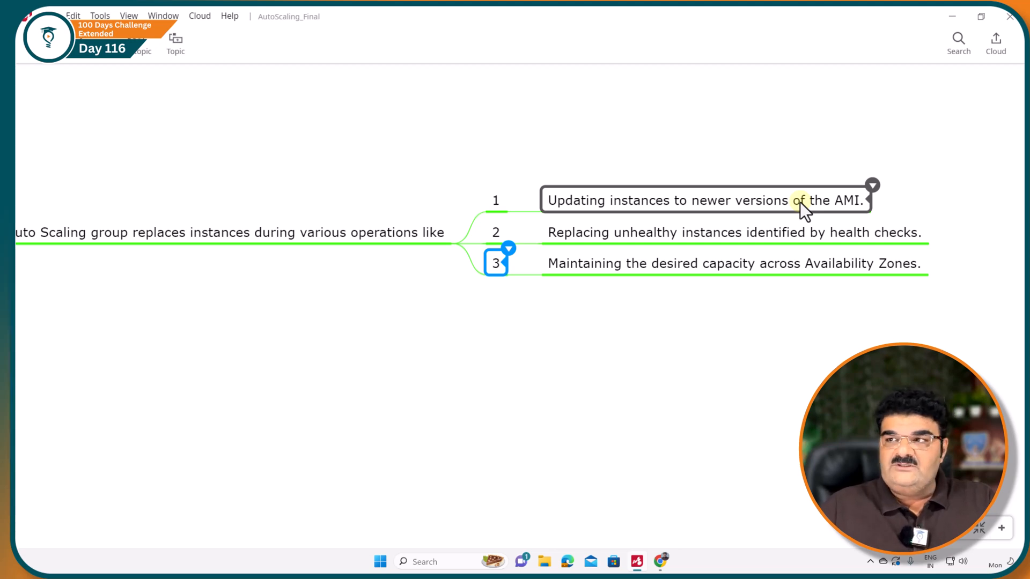
Return to the EC2 Instances page in the browser and examine the platform details of the first running instance.
{"action": "left_click", "coordinate": [951, 21]}
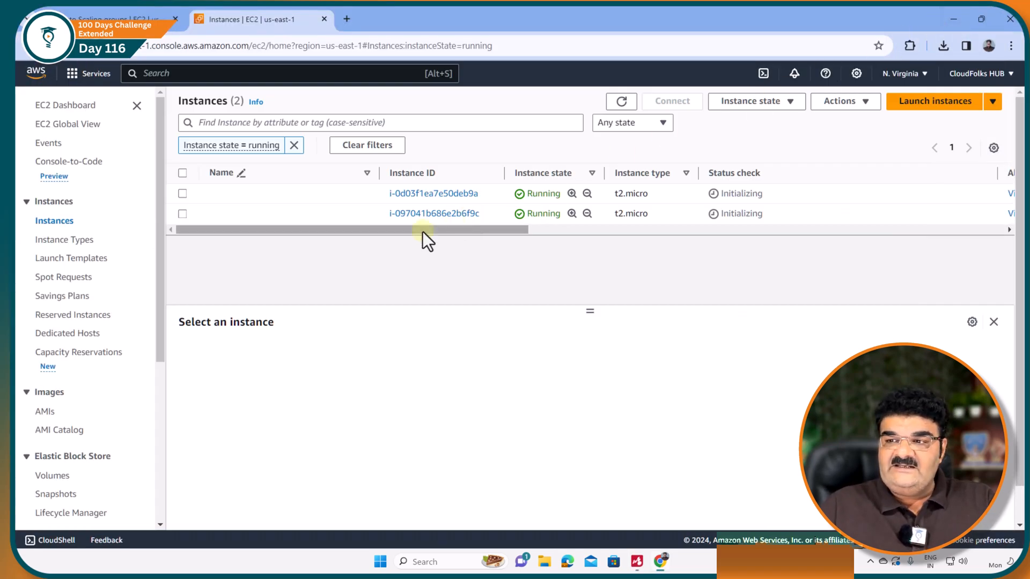
{"action": "left_click", "coordinate": [185, 194]}
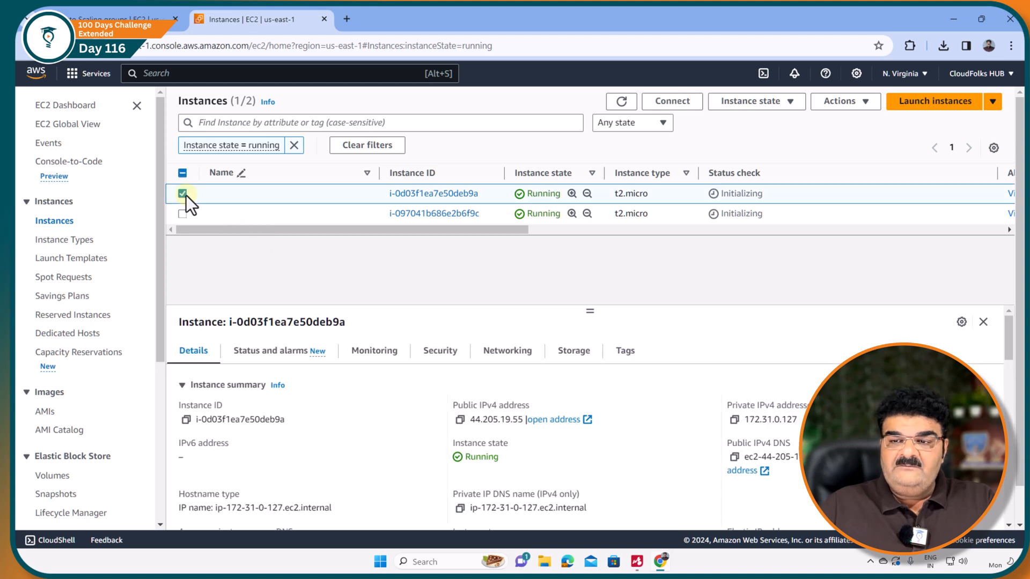
{"action": "scroll", "coordinate": [311, 449], "scroll_direction": "down", "scroll_amount": 5}
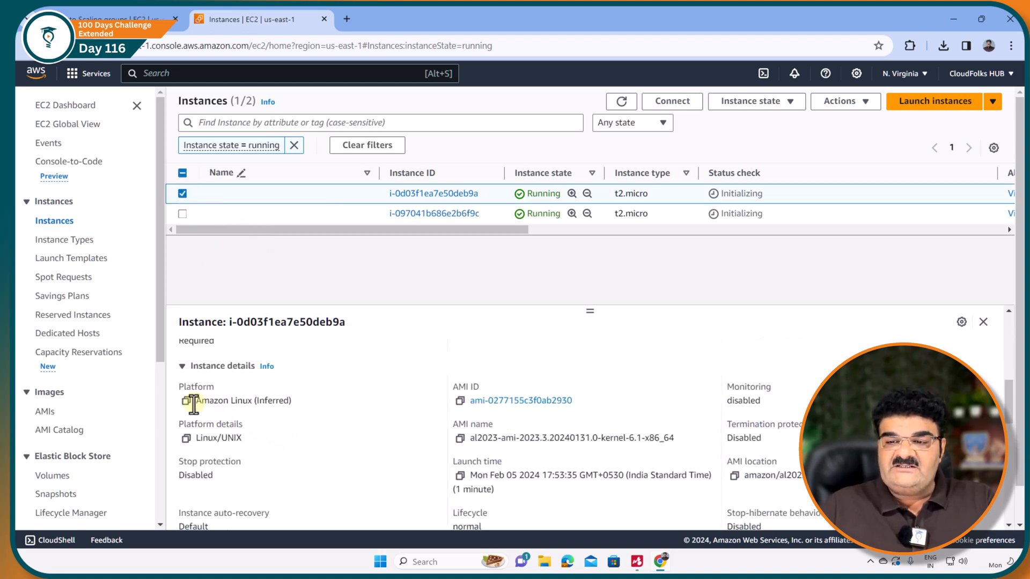
{"action": "left_click_drag", "start_coordinate": [194, 404], "coordinate": [243, 407]}
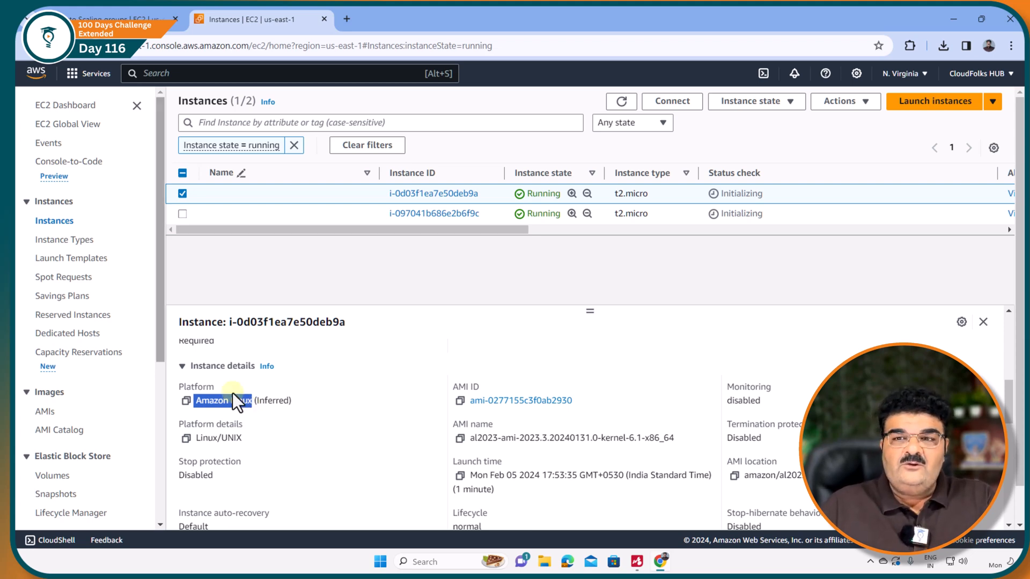
Start modifying the MyTemp launch template as a new version, leaving the version description empty.
{"action": "left_click", "coordinate": [80, 259]}
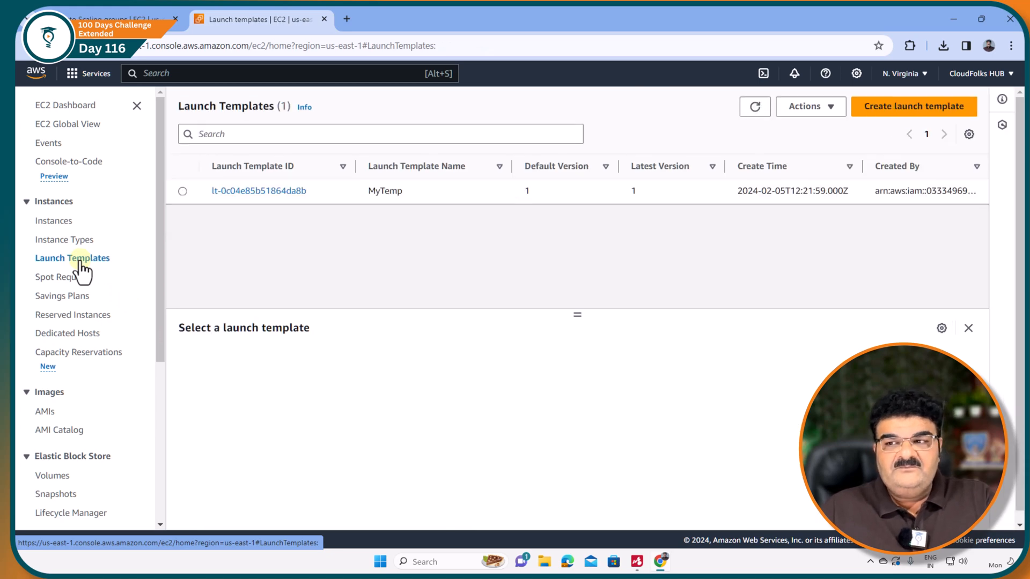
{"action": "left_click", "coordinate": [182, 192]}
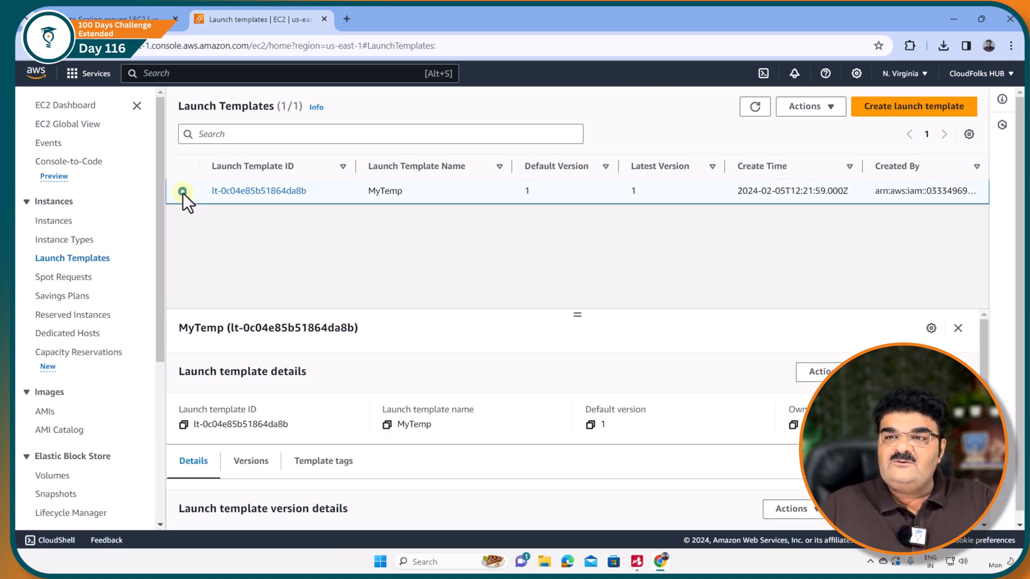
{"action": "left_click", "coordinate": [826, 107]}
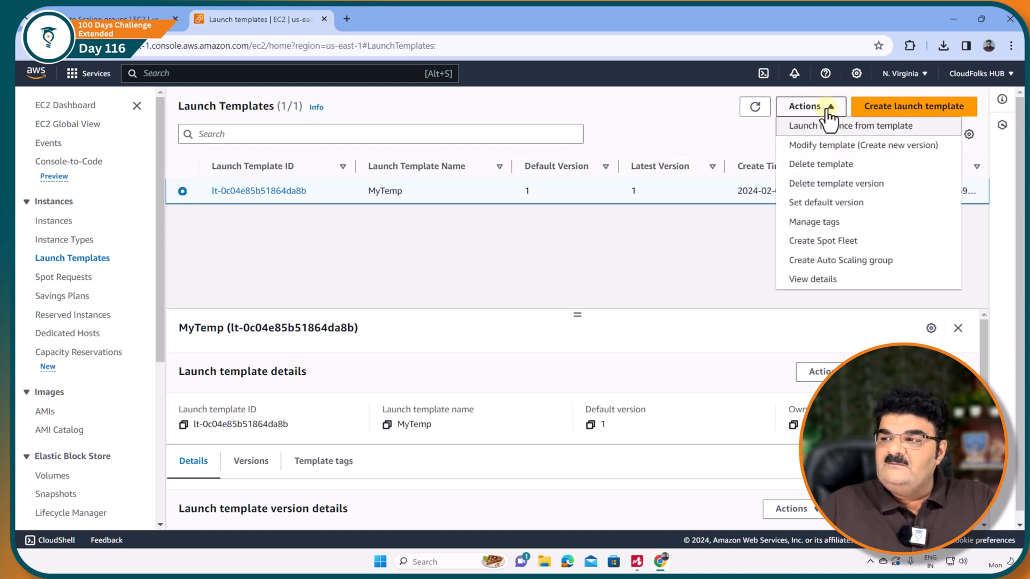
{"action": "left_click", "coordinate": [826, 152]}
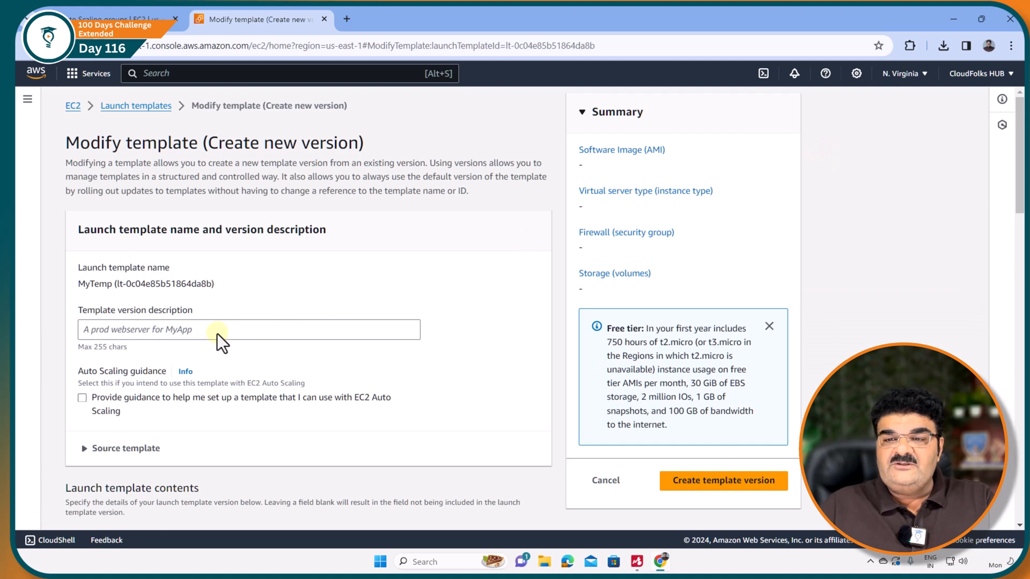
{"action": "left_click", "coordinate": [217, 334]}
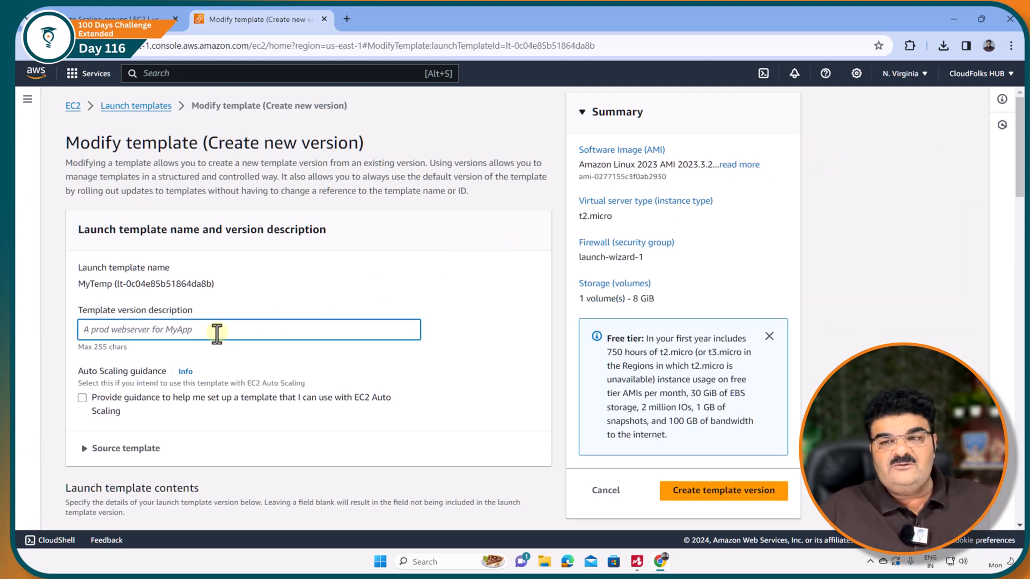
Replace the template's AMI with Ubuntu Server 22.04 LTS (HVM), 64-bit (x86), from the Quickstart AMIs and create the template version.
{"action": "scroll", "coordinate": [217, 333], "scroll_direction": "down", "scroll_amount": 8}
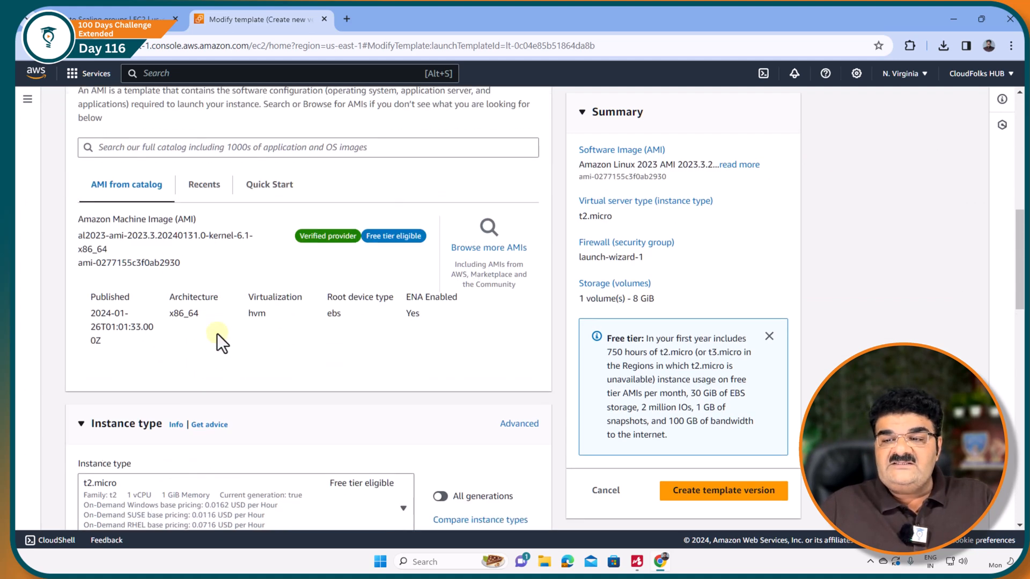
{"action": "left_click", "coordinate": [470, 255]}
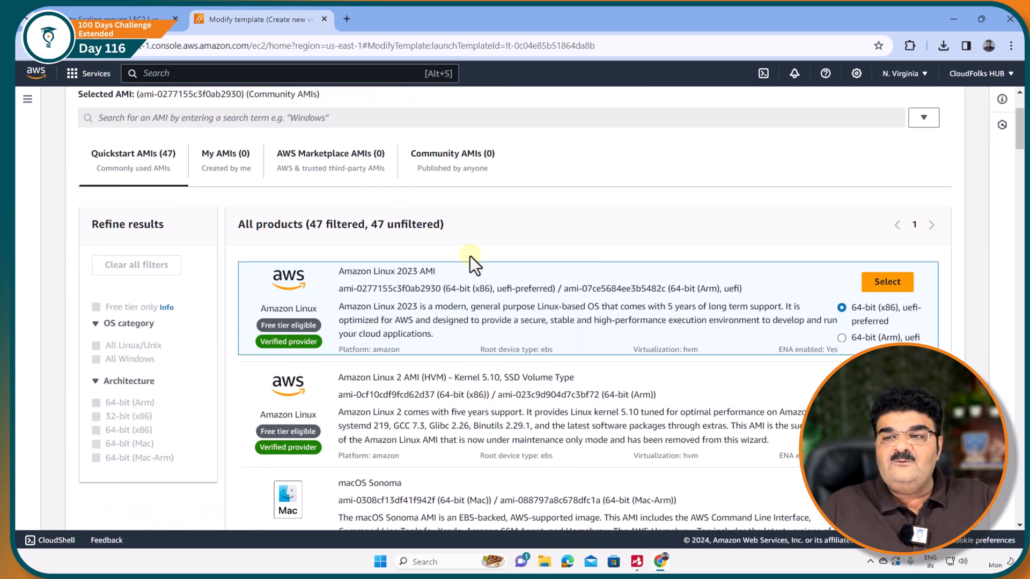
{"action": "scroll", "coordinate": [357, 390], "scroll_direction": "down", "scroll_amount": 3}
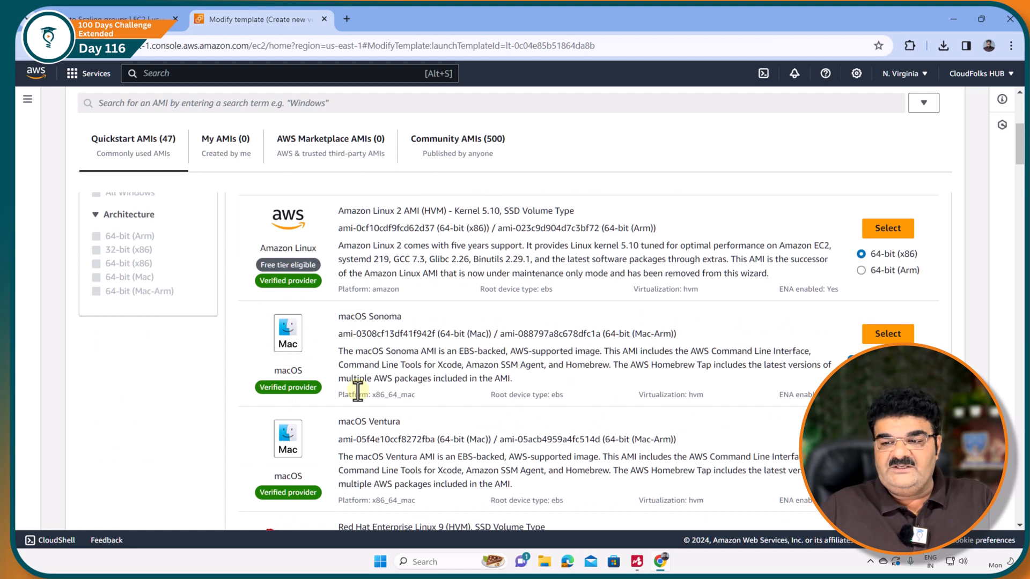
{"action": "scroll", "coordinate": [357, 390], "scroll_direction": "down", "scroll_amount": 3}
{"action": "scroll", "coordinate": [358, 390], "scroll_direction": "down", "scroll_amount": 3}
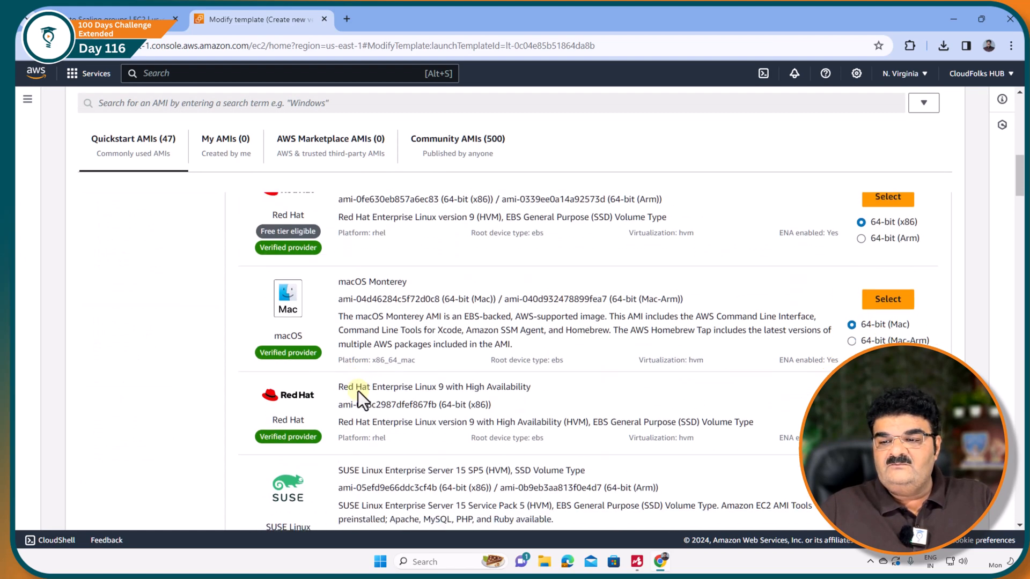
{"action": "scroll", "coordinate": [359, 391], "scroll_direction": "down", "scroll_amount": 3}
{"action": "scroll", "coordinate": [326, 420], "scroll_direction": "down", "scroll_amount": 3}
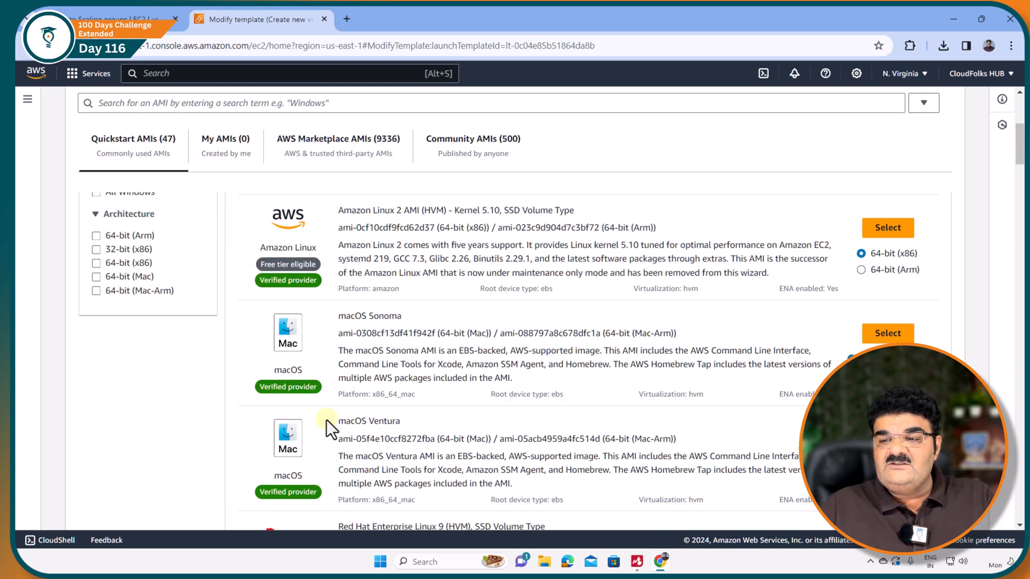
{"action": "scroll", "coordinate": [326, 419], "scroll_direction": "down", "scroll_amount": 3}
{"action": "scroll", "coordinate": [326, 420], "scroll_direction": "down", "scroll_amount": 3}
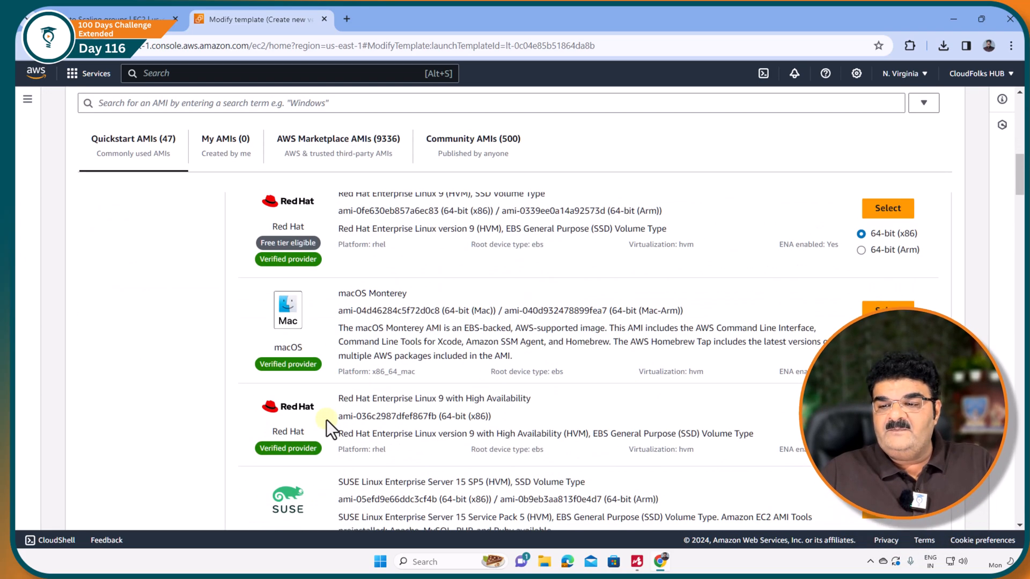
{"action": "scroll", "coordinate": [326, 420], "scroll_direction": "down", "scroll_amount": 3}
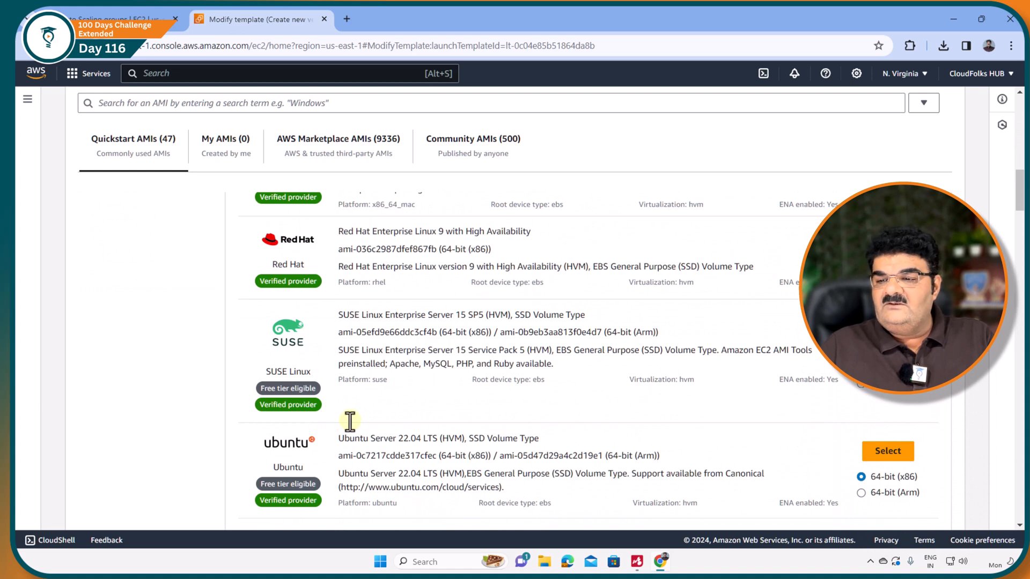
{"action": "left_click", "coordinate": [887, 452]}
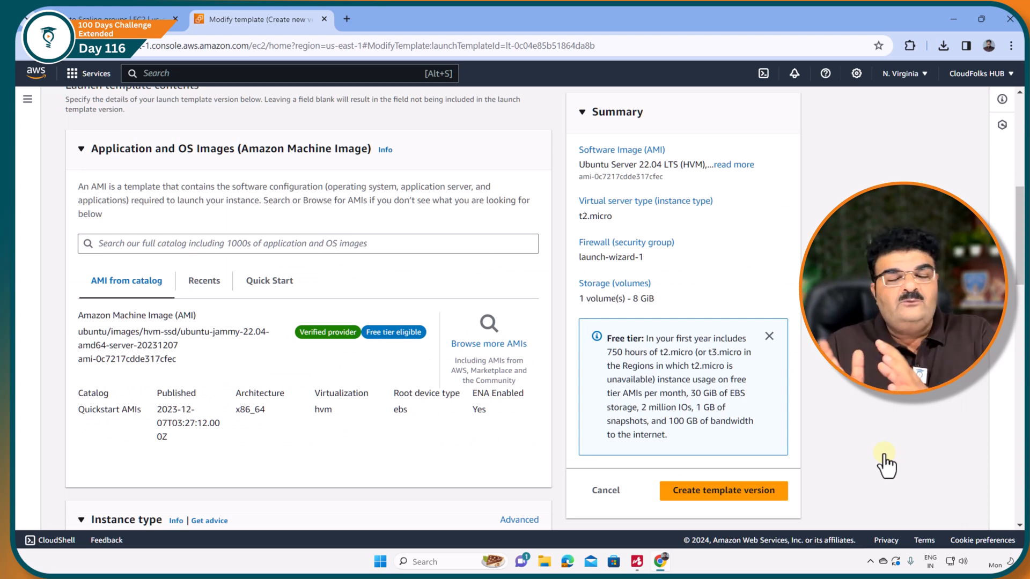
{"action": "left_click", "coordinate": [712, 491]}
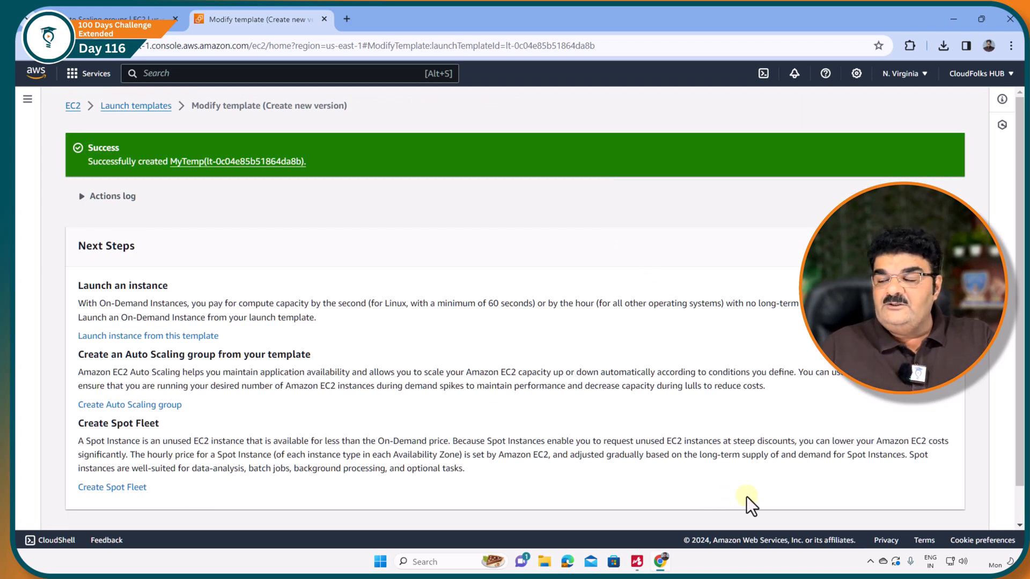
View the launch templates list and open the details of the Auto Scaling group ASG.
{"action": "scroll", "coordinate": [751, 501], "scroll_direction": "down", "scroll_amount": 1}
{"action": "left_click", "coordinate": [900, 508]}
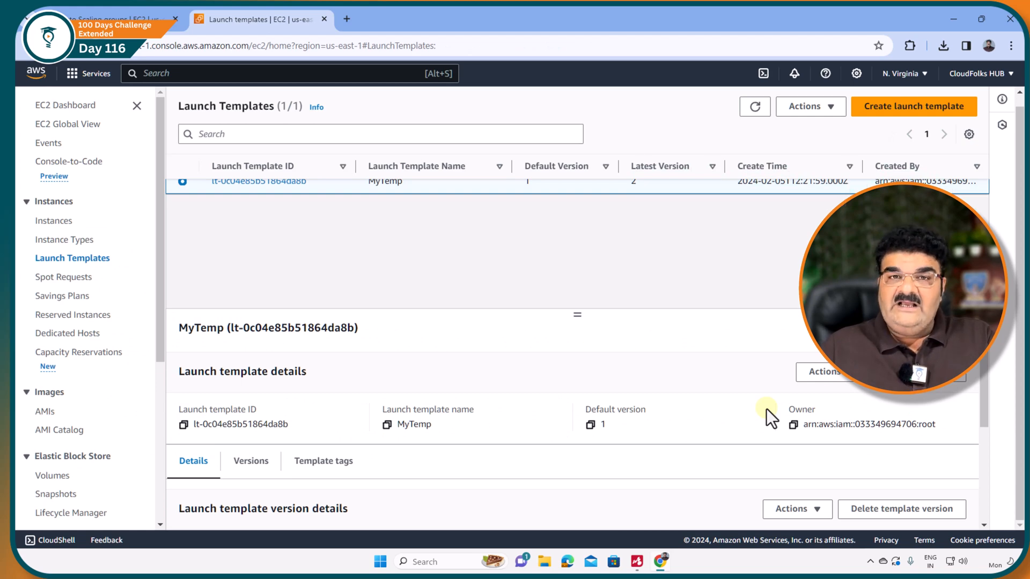
{"action": "left_click_drag", "start_coordinate": [162, 308], "coordinate": [164, 519]}
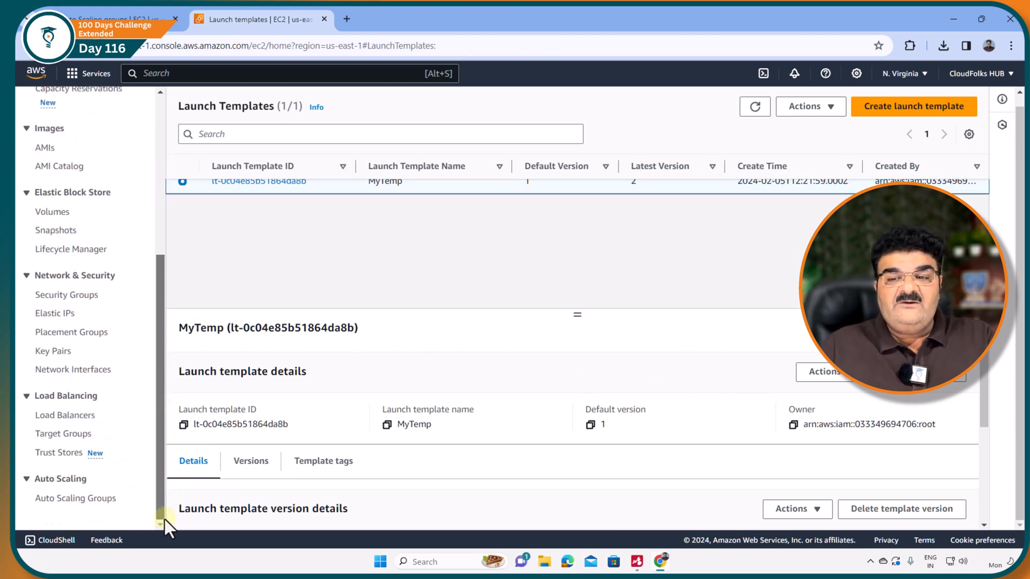
{"action": "left_click", "coordinate": [94, 501]}
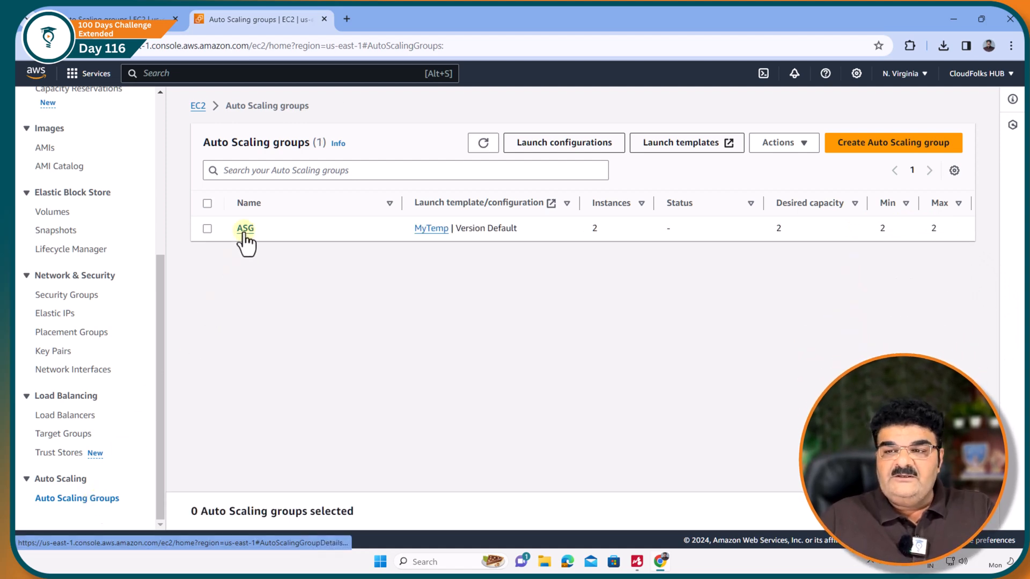
{"action": "left_click", "coordinate": [245, 229]}
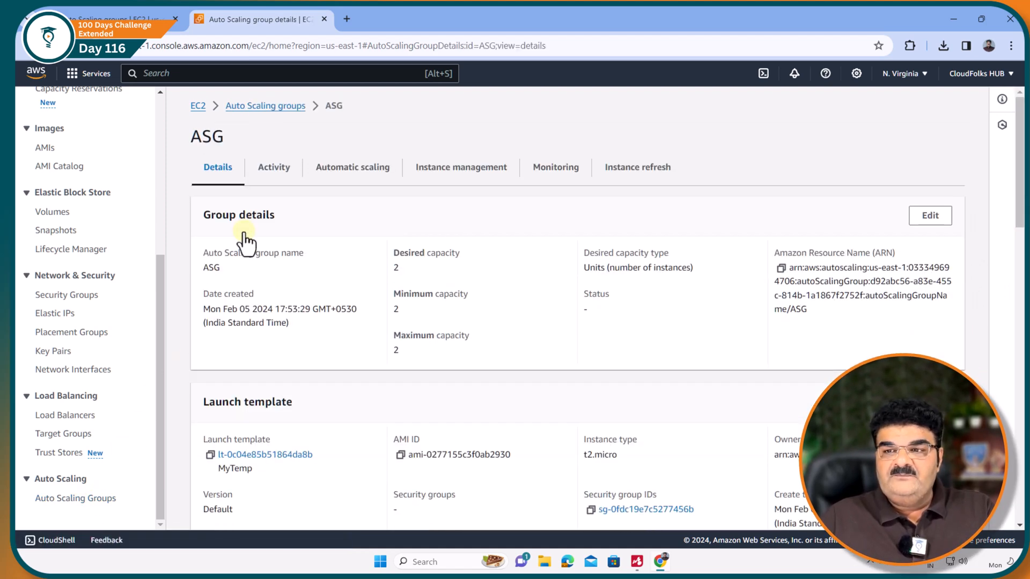
Set the launch template version of the ASG group to 2 and save the update.
{"action": "scroll", "coordinate": [314, 333], "scroll_direction": "down", "scroll_amount": 3}
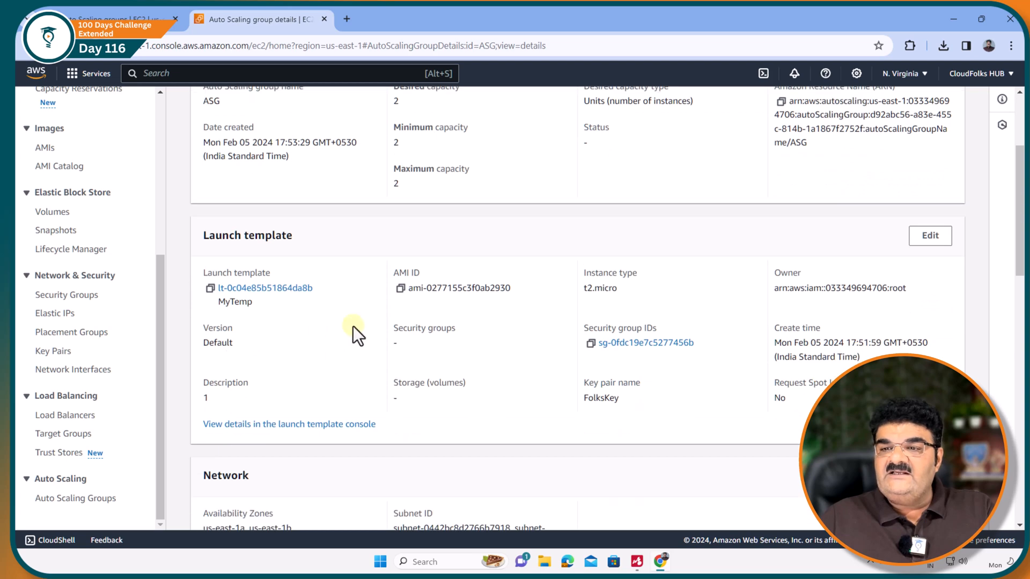
{"action": "left_click", "coordinate": [929, 237]}
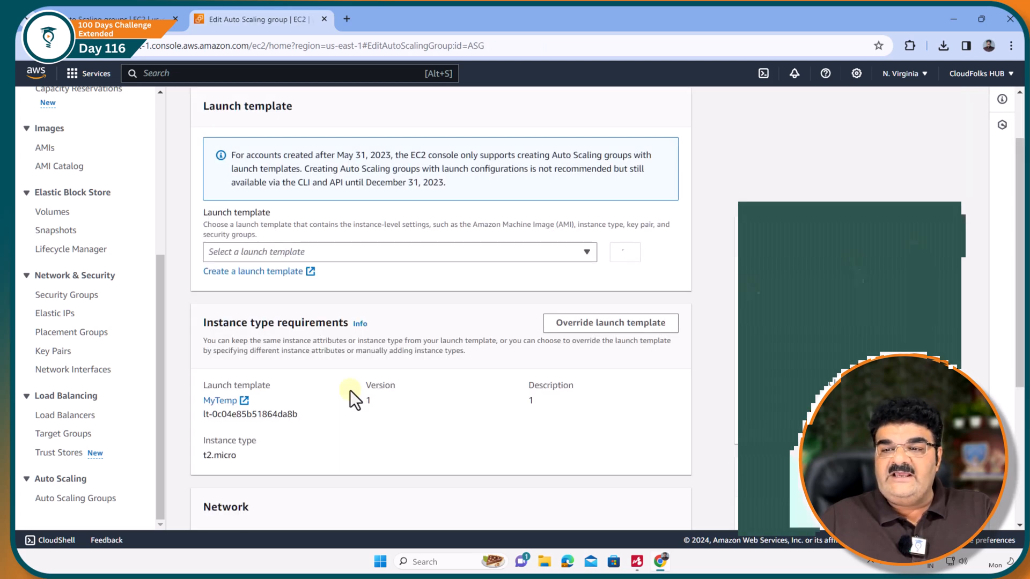
{"action": "left_click", "coordinate": [292, 142]}
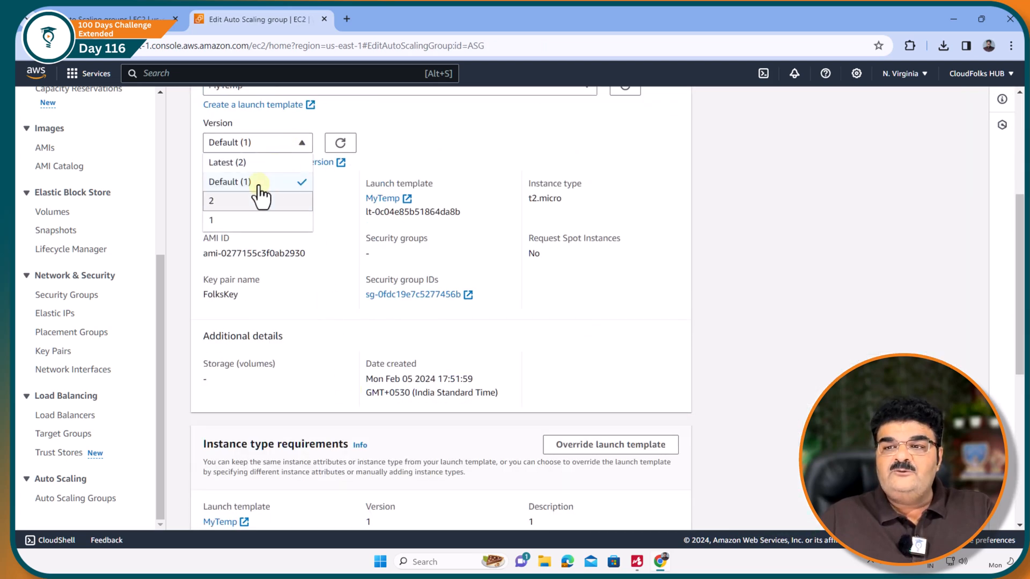
{"action": "left_click", "coordinate": [245, 201]}
{"action": "scroll", "coordinate": [245, 207], "scroll_direction": "down", "scroll_amount": 6}
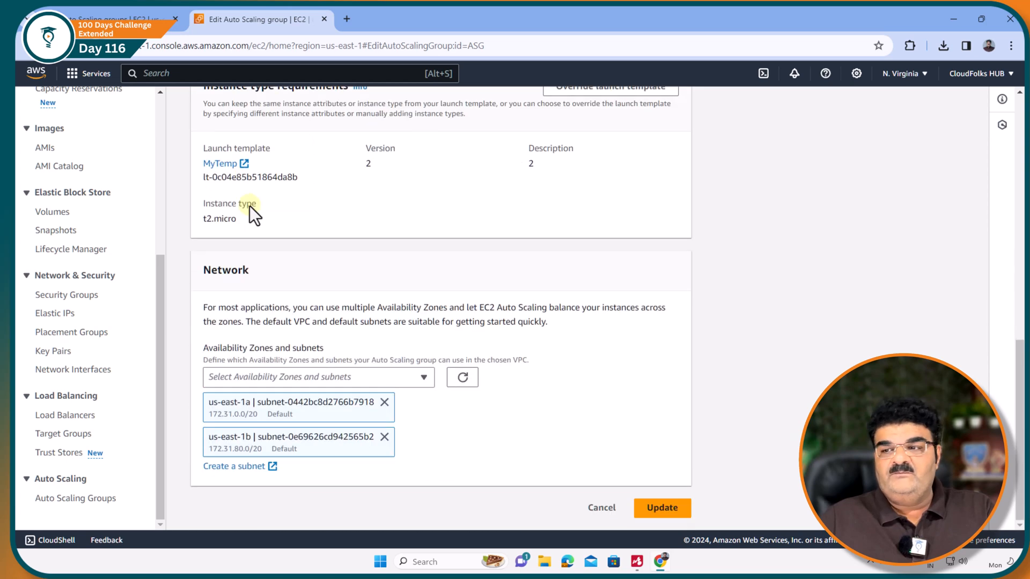
{"action": "left_click", "coordinate": [665, 511]}
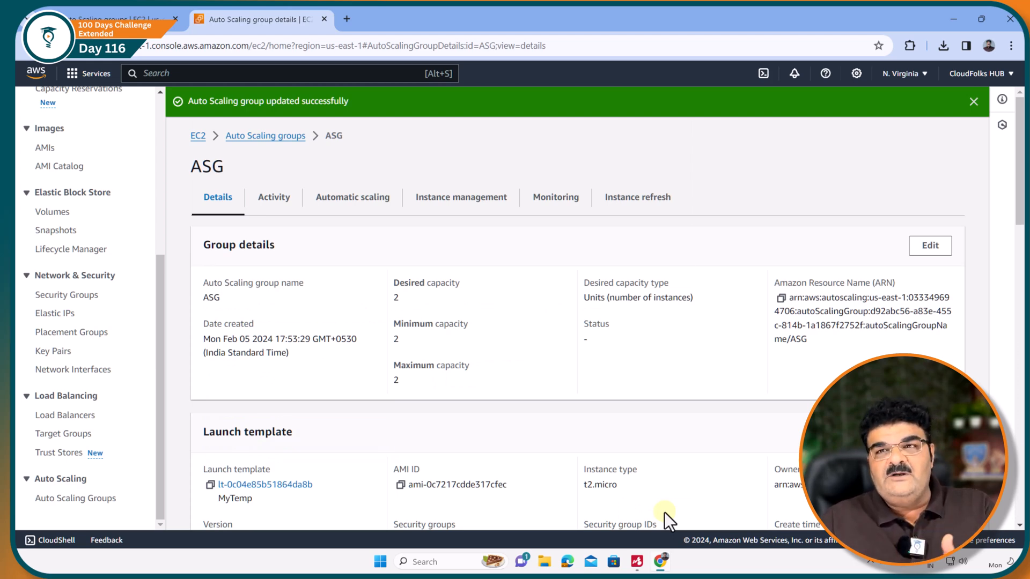
Open the running EC2 instances and check the first instance's platform and AMI.
{"action": "left_click", "coordinate": [119, 17]}
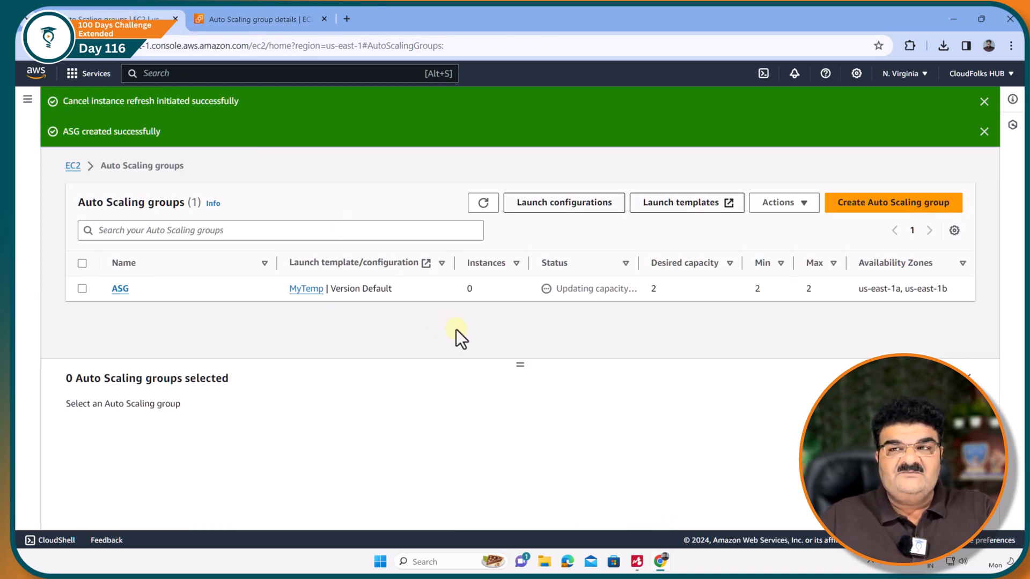
{"action": "left_click", "coordinate": [282, 18]}
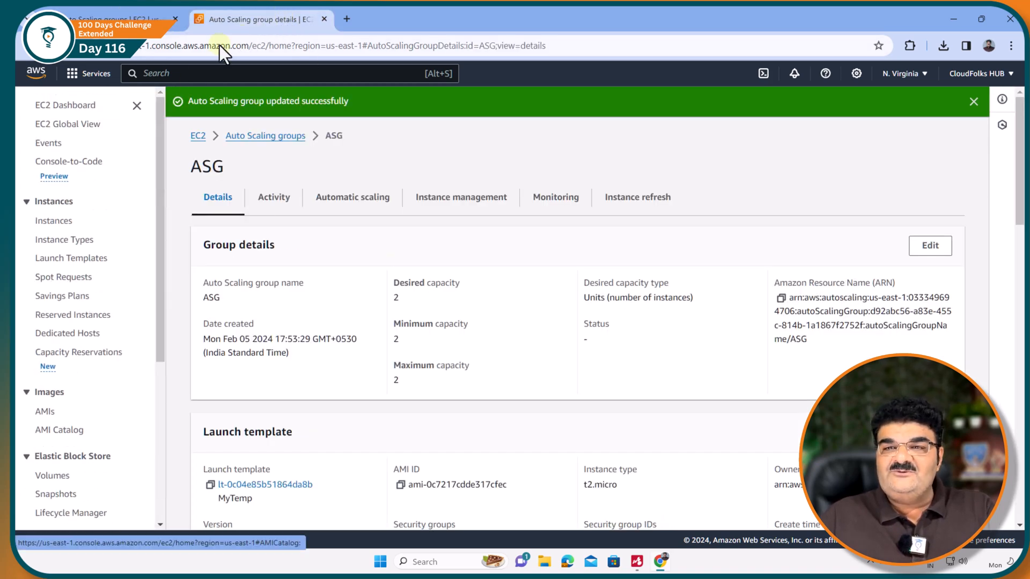
{"action": "left_click", "coordinate": [80, 107]}
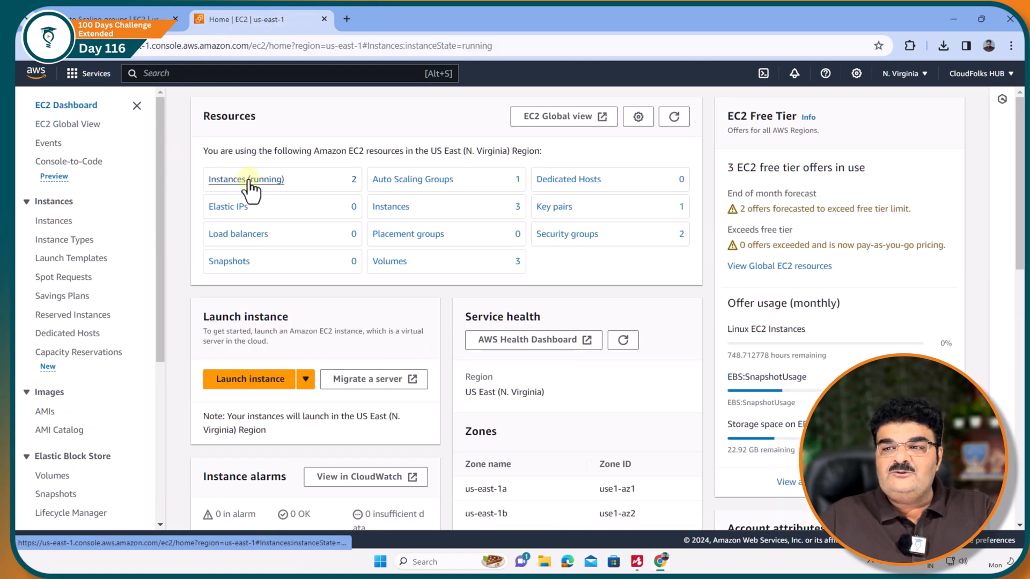
{"action": "left_click", "coordinate": [248, 180]}
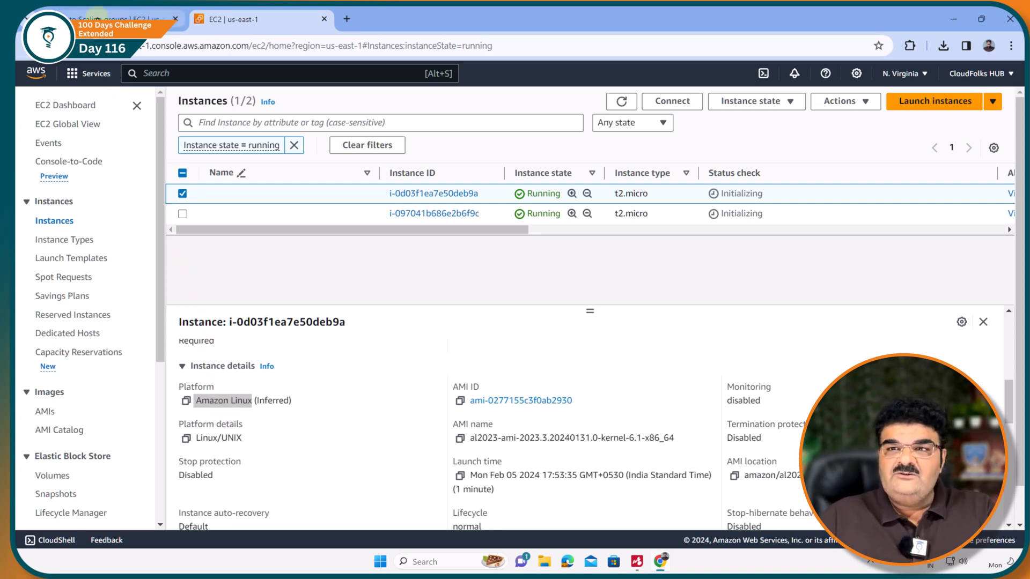
Return to the Auto Scaling groups list in the other browser tab and open the instance refresh section of ASG.
{"action": "left_click", "coordinate": [98, 20]}
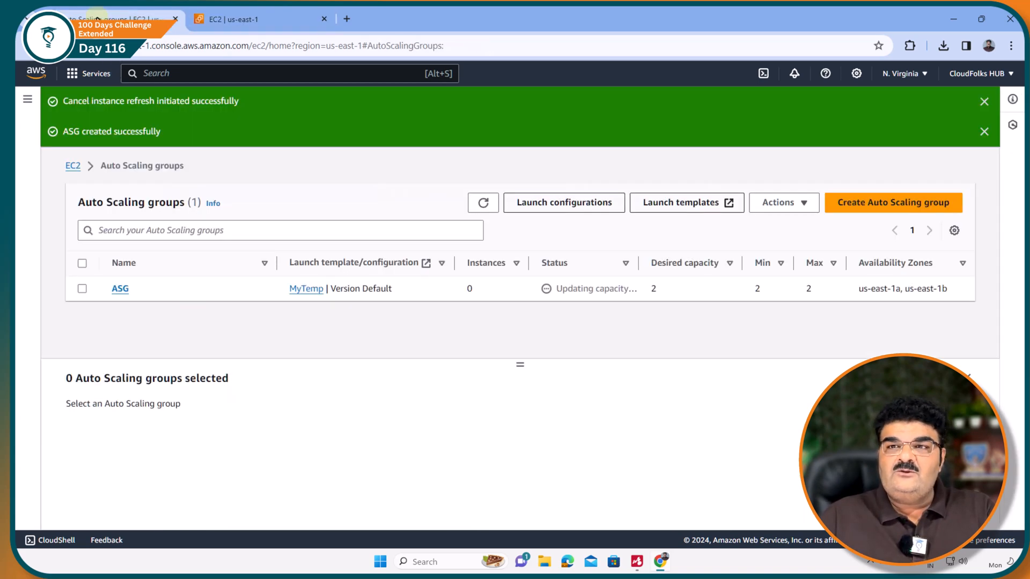
{"action": "left_click", "coordinate": [118, 289]}
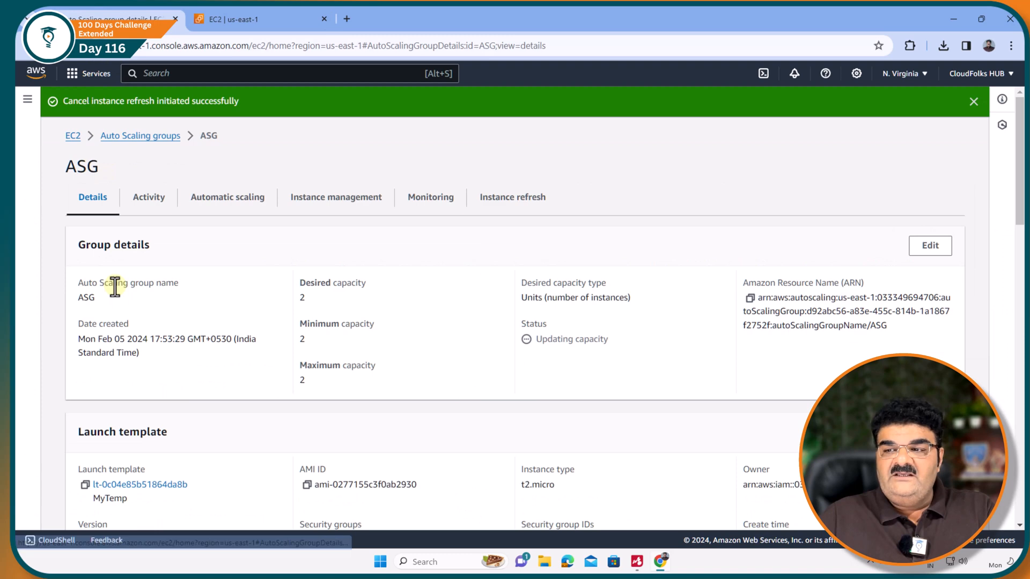
{"action": "left_click", "coordinate": [513, 198]}
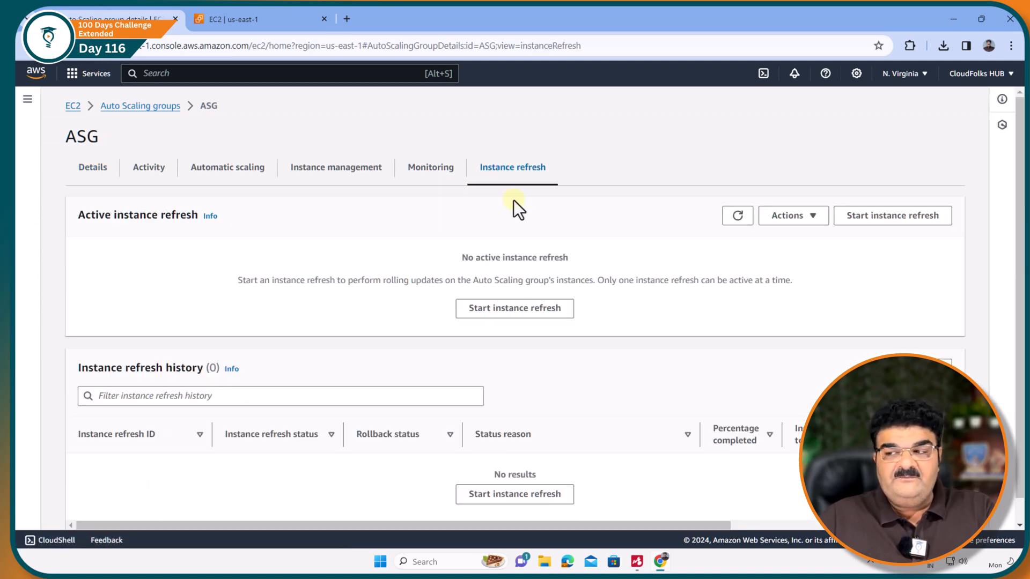
Open the setup for a new instance refresh, review its replacement methods and configuration options, and cancel without starting it.
{"action": "left_click", "coordinate": [500, 310]}
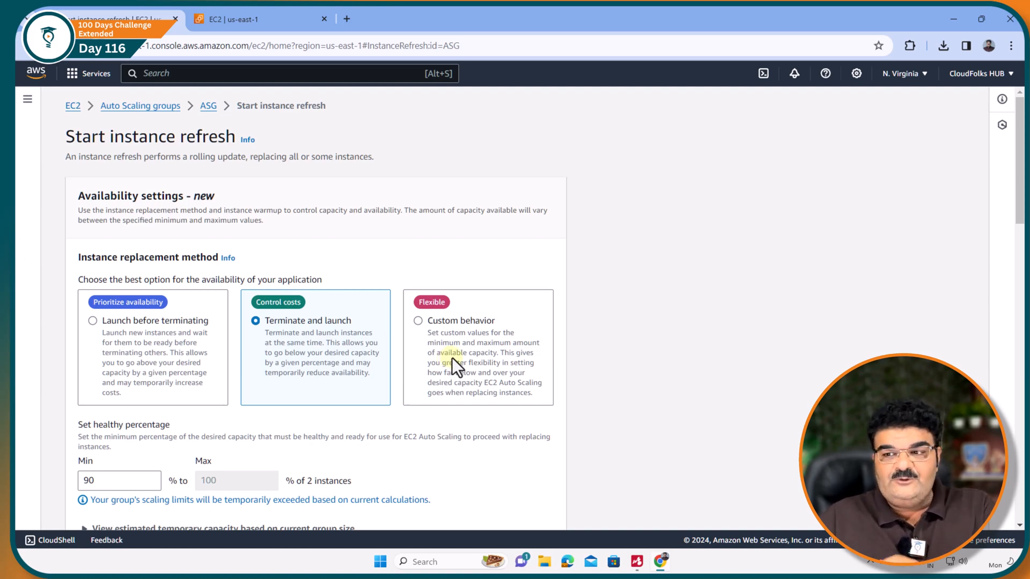
{"action": "scroll", "coordinate": [452, 358], "scroll_direction": "down", "scroll_amount": 15}
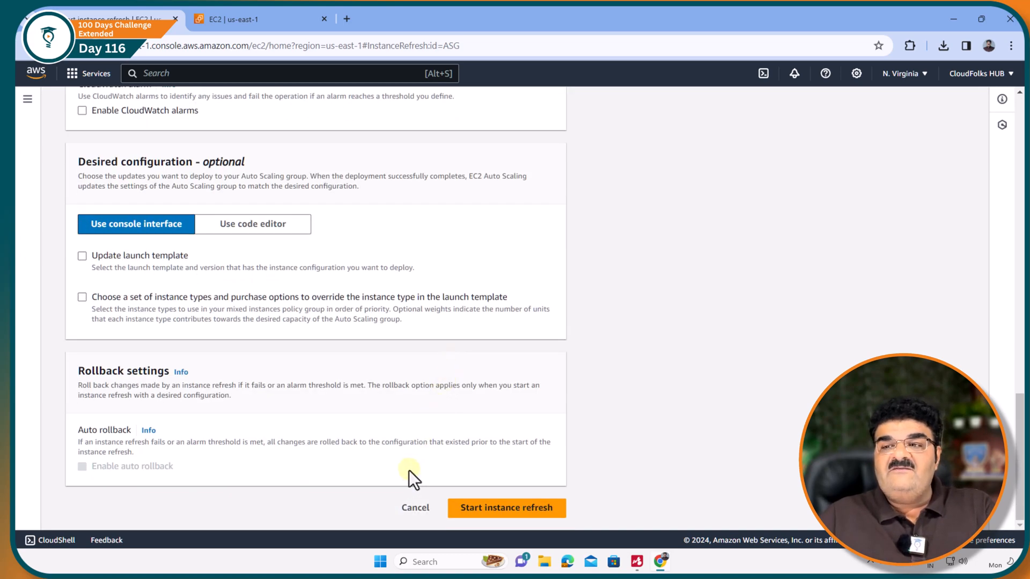
{"action": "scroll", "coordinate": [409, 470], "scroll_direction": "up", "scroll_amount": 10}
{"action": "scroll", "coordinate": [409, 471], "scroll_direction": "up", "scroll_amount": 8}
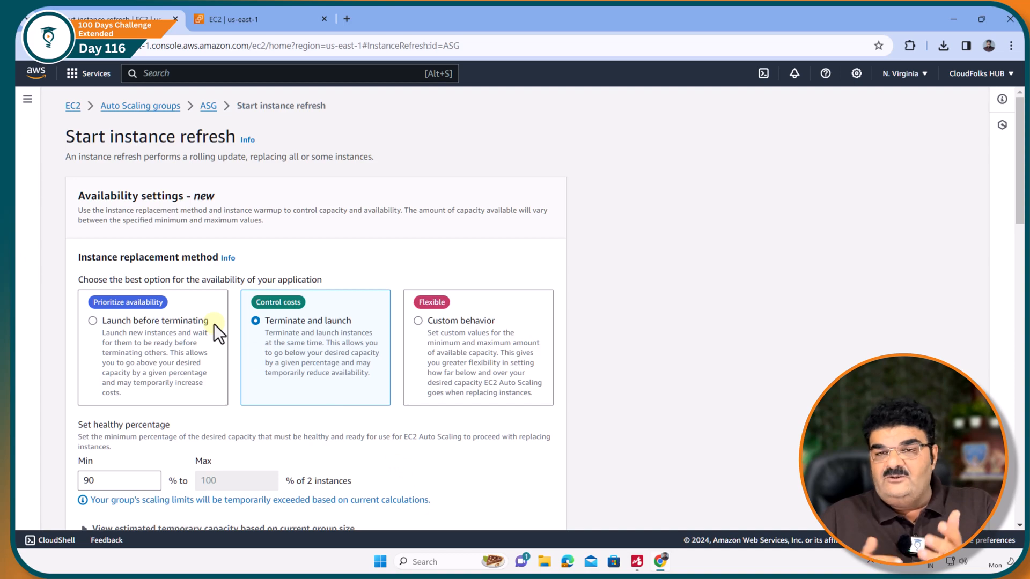
{"action": "scroll", "coordinate": [307, 406], "scroll_direction": "down", "scroll_amount": 10}
{"action": "left_click", "coordinate": [419, 507]}
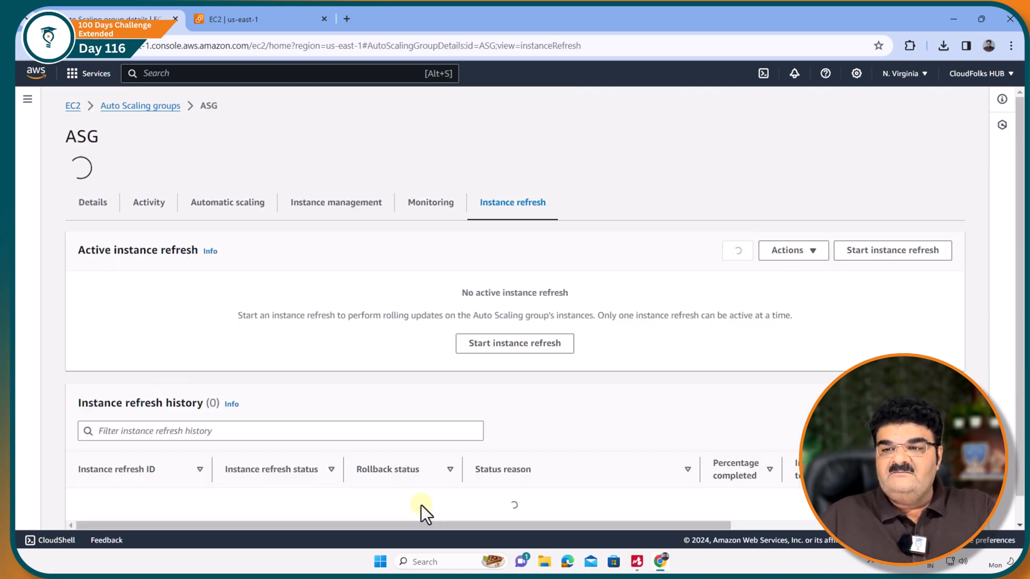
Review the ASG group's details, including its instance maintenance policy and launch template.
{"action": "left_click", "coordinate": [95, 169]}
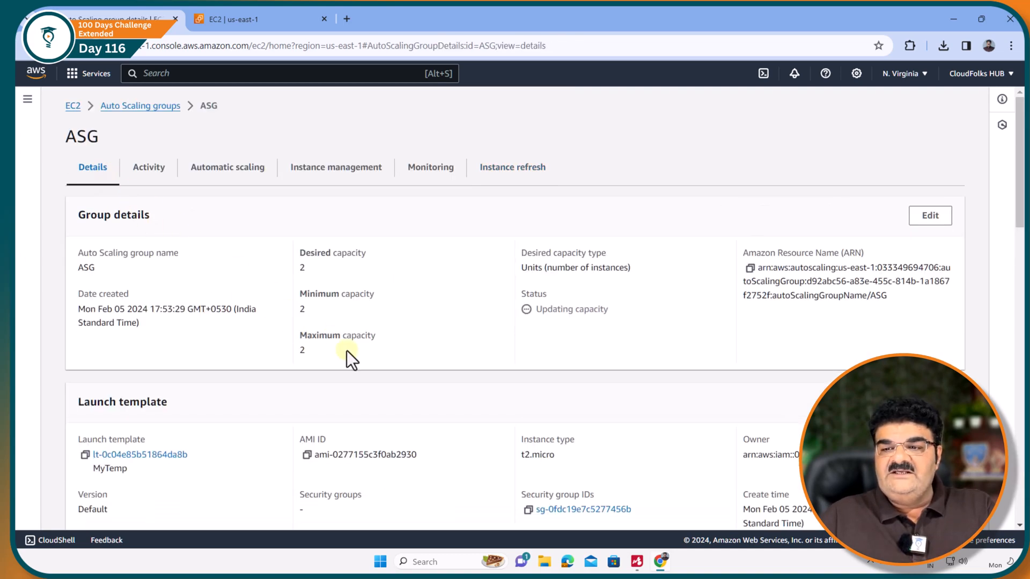
{"action": "scroll", "coordinate": [346, 350], "scroll_direction": "down", "scroll_amount": 15}
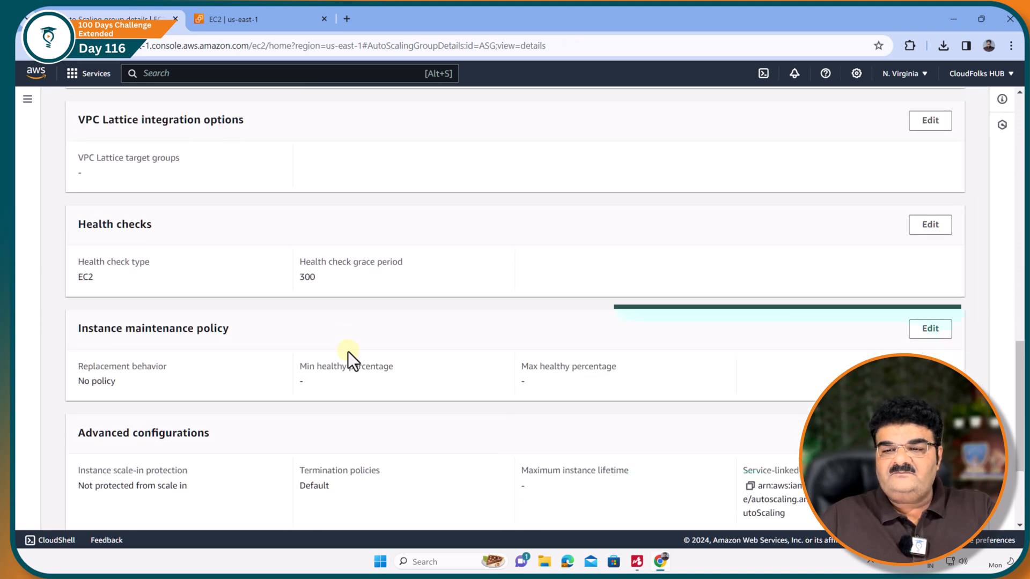
{"action": "scroll", "coordinate": [347, 352], "scroll_direction": "down", "scroll_amount": 3}
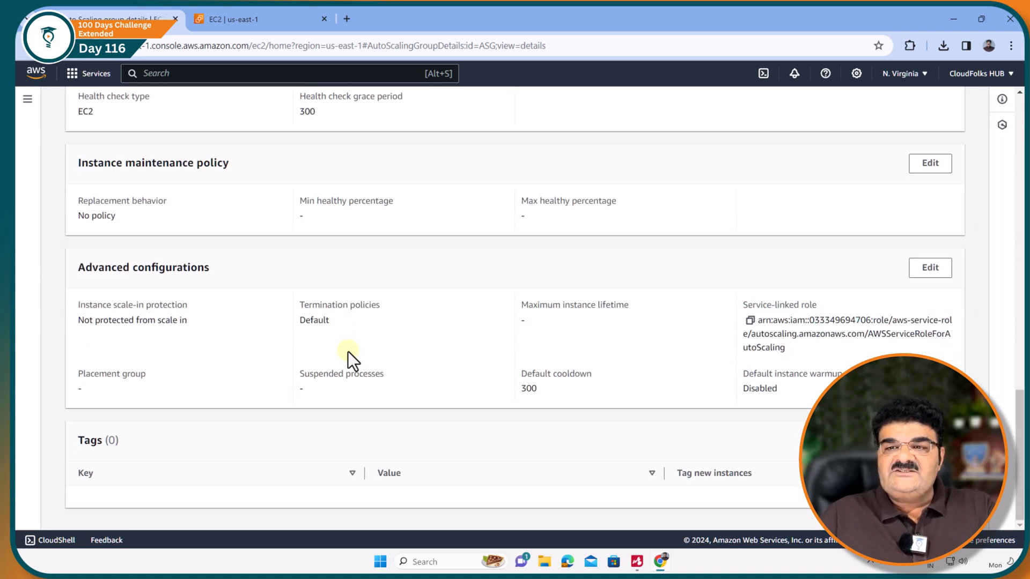
{"action": "scroll", "coordinate": [431, 322], "scroll_direction": "up", "scroll_amount": 18}
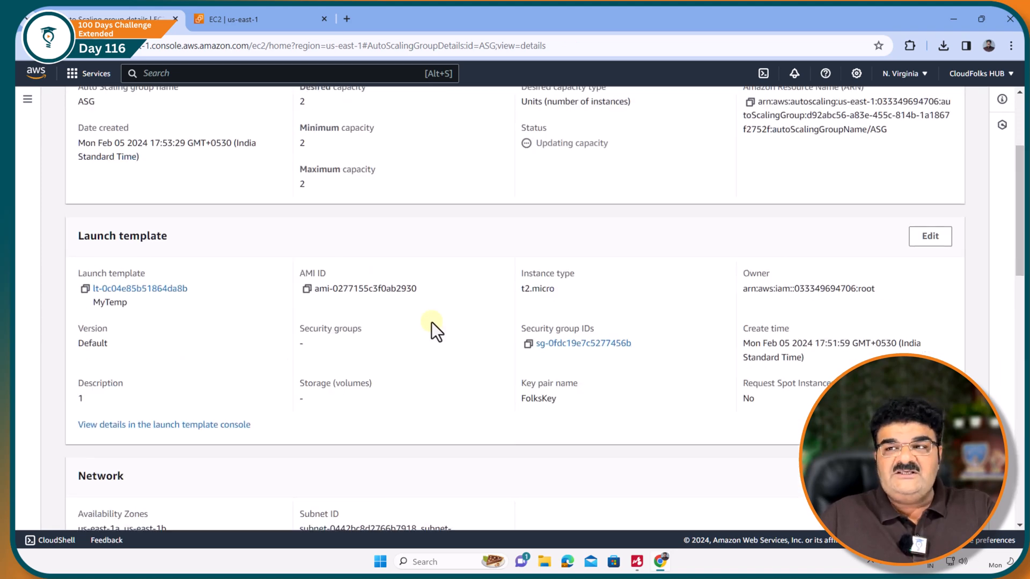
Return to the ASG group's details and open its instance maintenance policy for editing.
{"action": "left_click", "coordinate": [501, 177]}
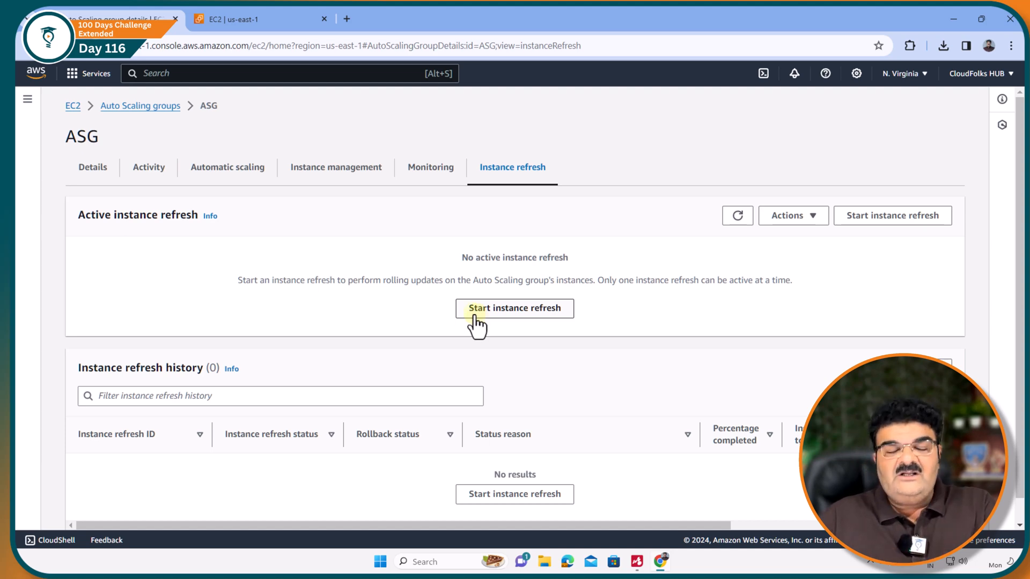
{"action": "left_click", "coordinate": [89, 171]}
{"action": "scroll", "coordinate": [195, 252], "scroll_direction": "down", "scroll_amount": 1}
{"action": "scroll", "coordinate": [195, 252], "scroll_direction": "down", "scroll_amount": 5}
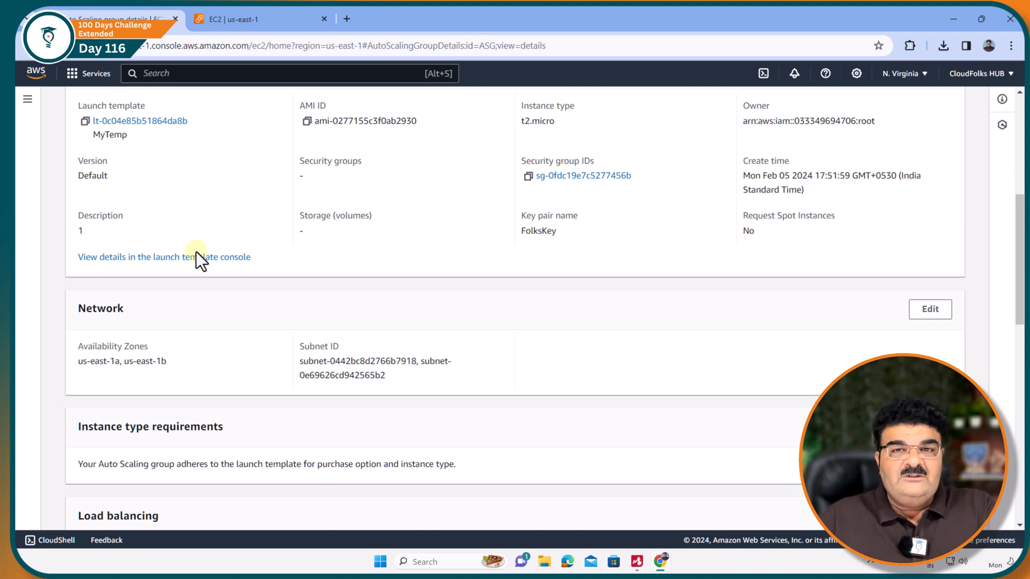
{"action": "scroll", "coordinate": [221, 304], "scroll_direction": "down", "scroll_amount": 3}
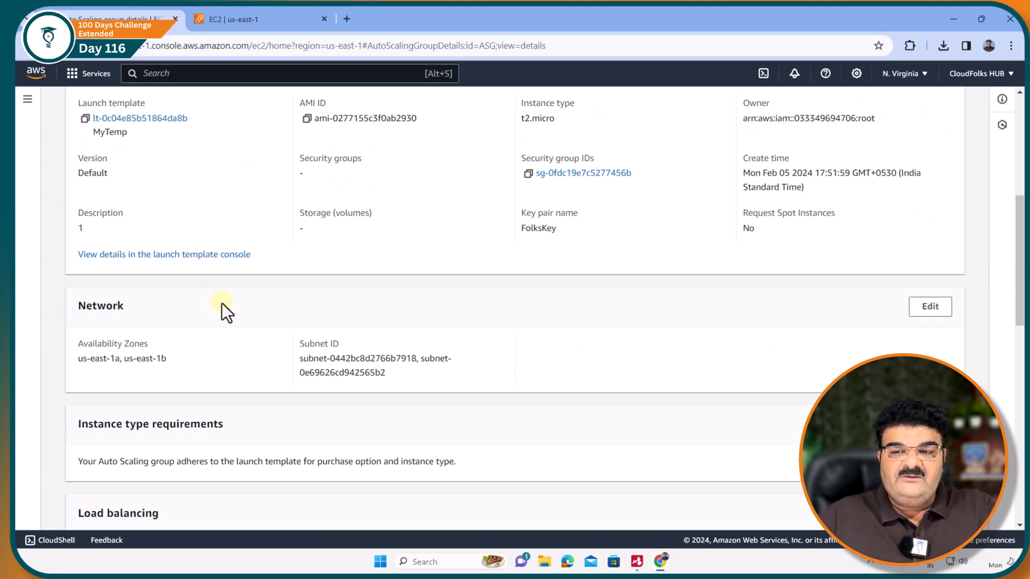
{"action": "scroll", "coordinate": [221, 304], "scroll_direction": "down", "scroll_amount": 3}
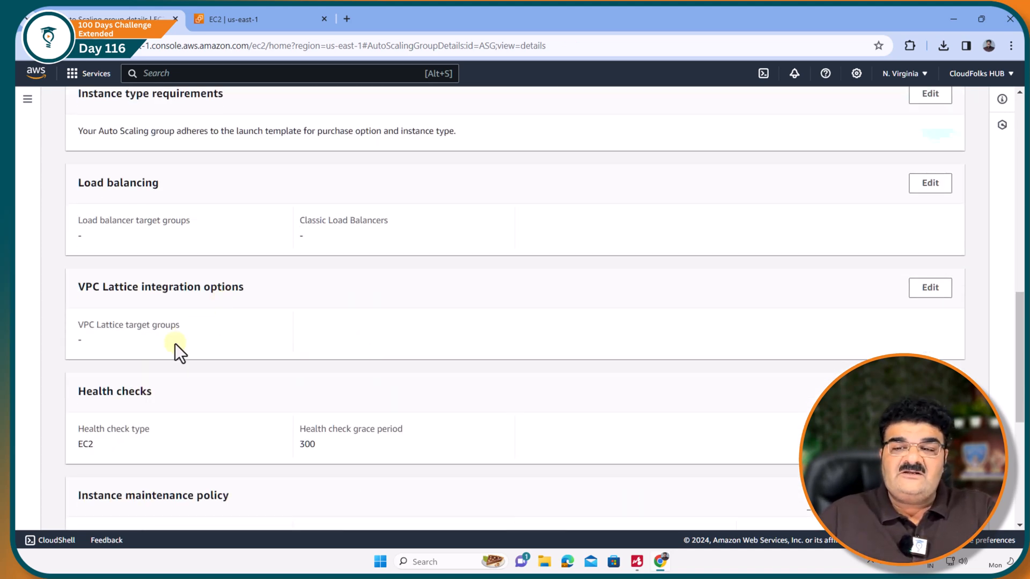
{"action": "scroll", "coordinate": [175, 346], "scroll_direction": "up", "scroll_amount": 3}
{"action": "scroll", "coordinate": [175, 344], "scroll_direction": "up", "scroll_amount": 10}
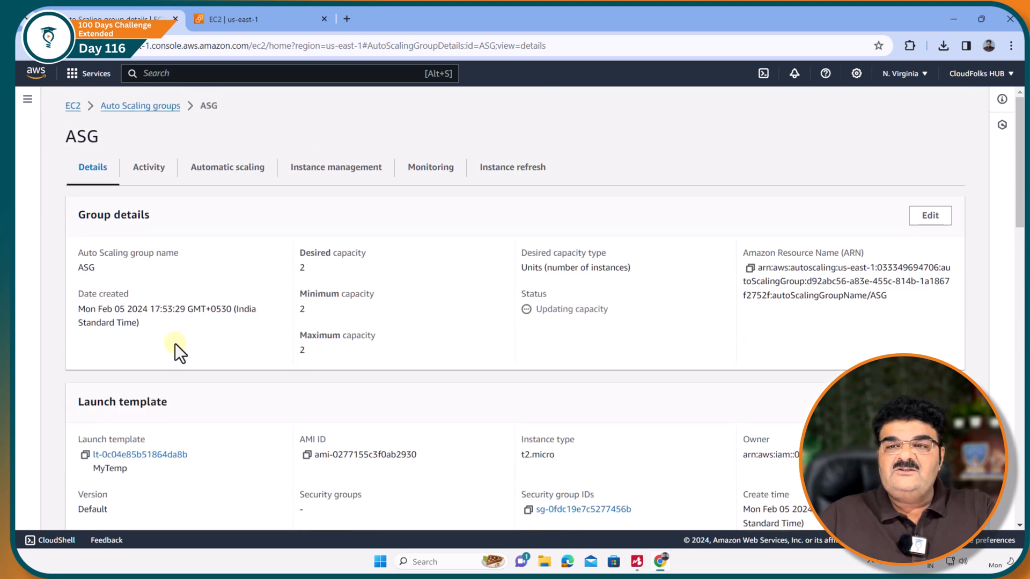
{"action": "scroll", "coordinate": [236, 277], "scroll_direction": "down", "scroll_amount": 15}
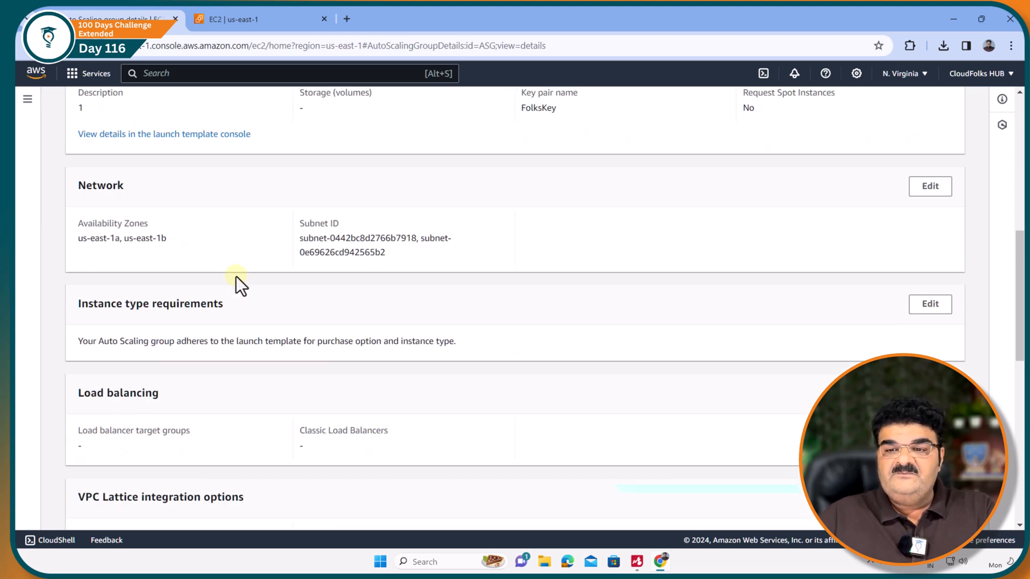
{"action": "scroll", "coordinate": [240, 285], "scroll_direction": "down", "scroll_amount": 3}
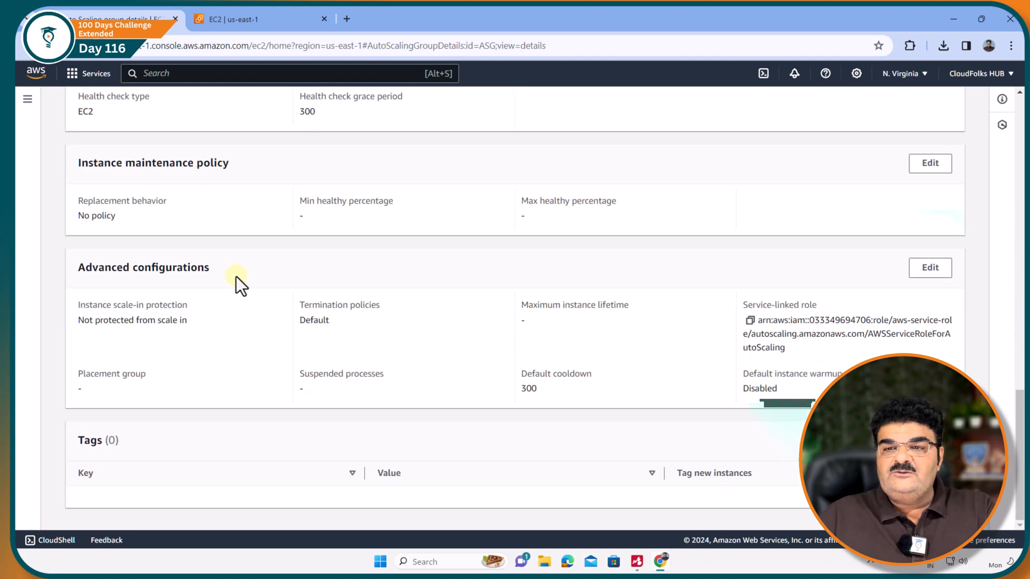
{"action": "left_click", "coordinate": [928, 163]}
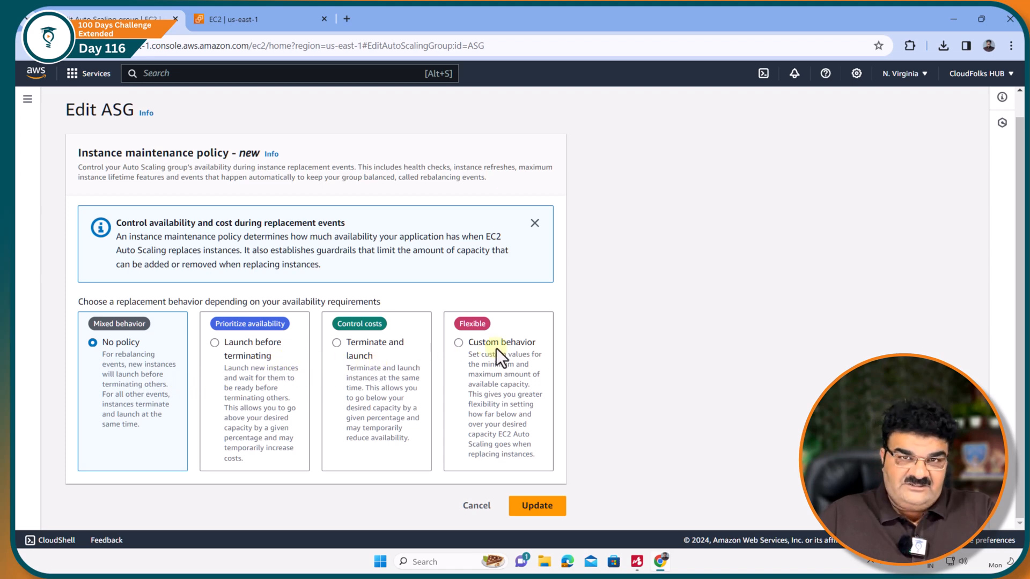
Review the Terminate and launch notes in the AutoScaling_Final mind map, check the running EC2 instances, and return to the policy editor.
{"action": "left_click", "coordinate": [636, 562]}
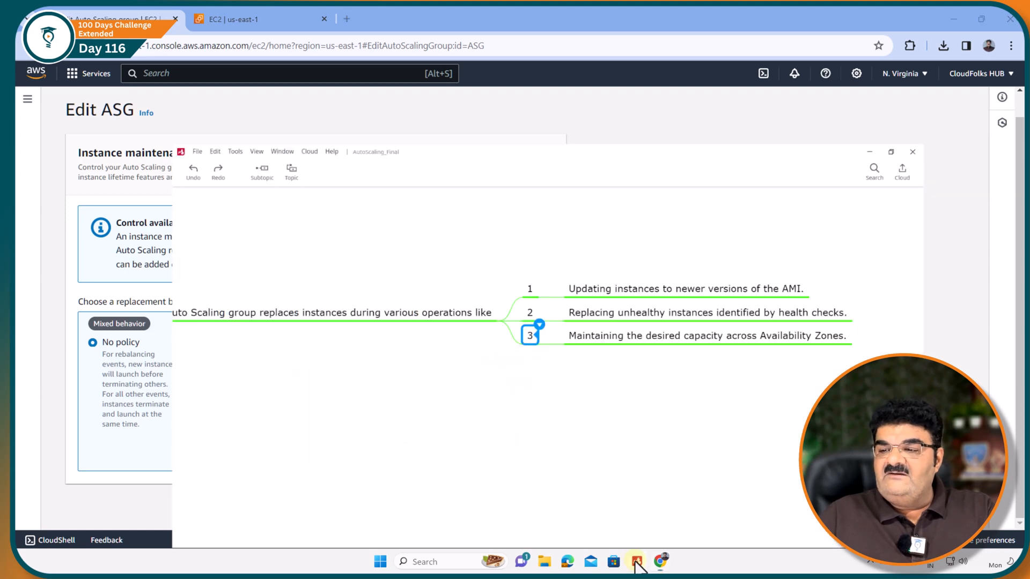
{"action": "left_click_drag", "start_coordinate": [418, 405], "coordinate": [228, 385]}
{"action": "left_click", "coordinate": [337, 314]}
{"action": "left_click", "coordinate": [277, 291]}
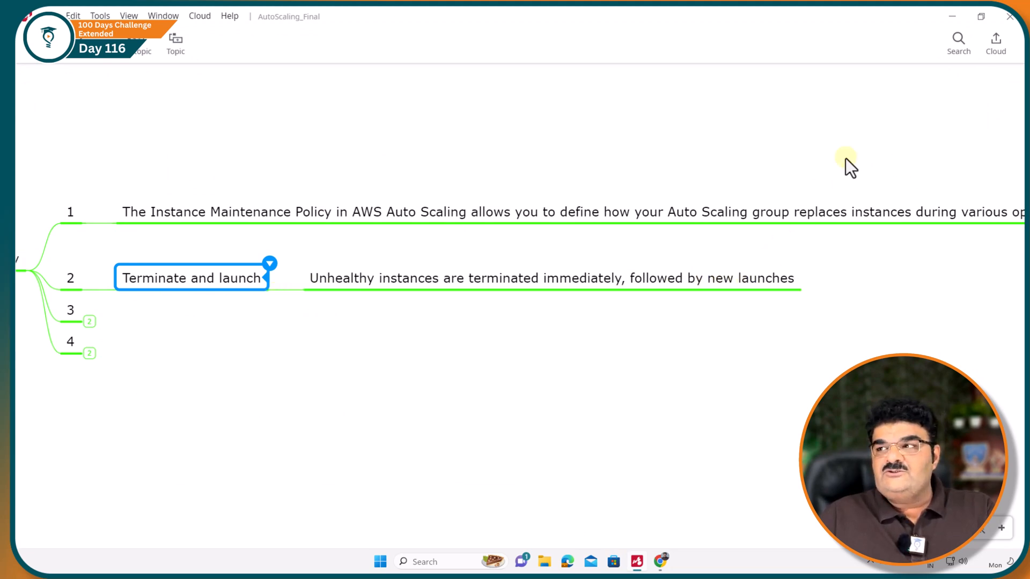
{"action": "left_click", "coordinate": [952, 17]}
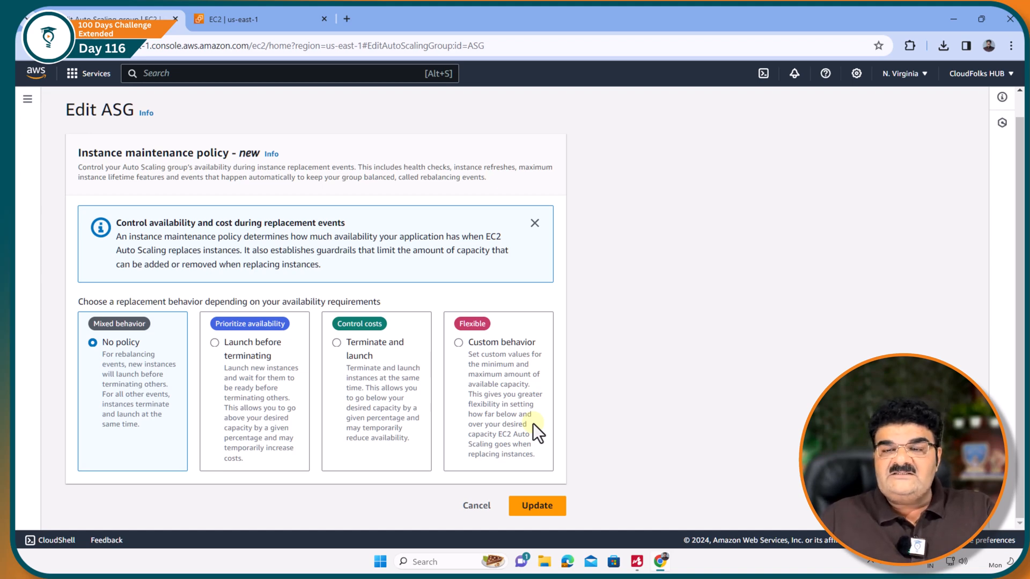
{"action": "left_click", "coordinate": [258, 19]}
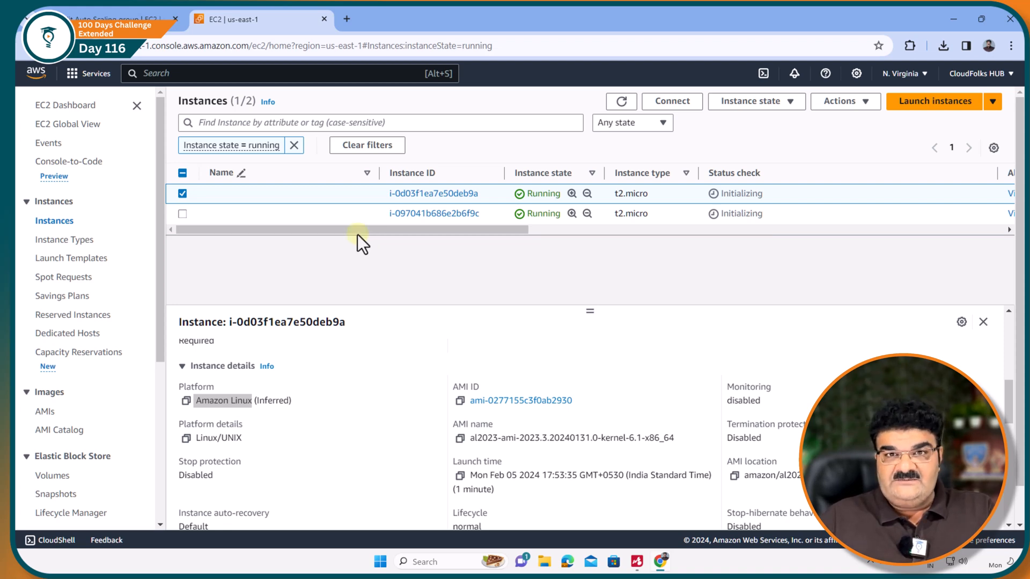
{"action": "left_click", "coordinate": [143, 20]}
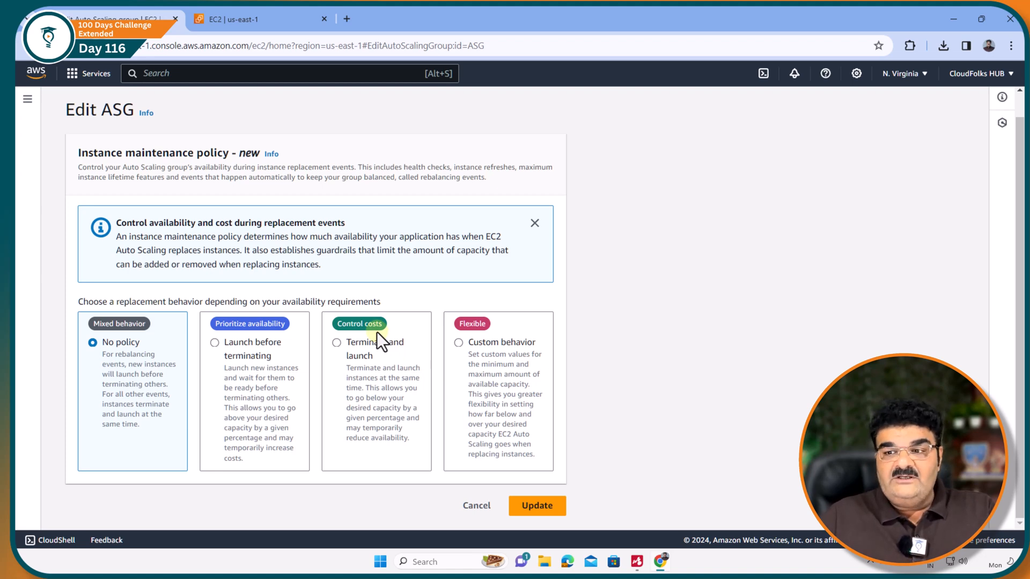
Set the maintenance policy to Terminate and launch with a 50% minimum healthy percentage, review the capacity during replacements, and update the group.
{"action": "left_click", "coordinate": [337, 342]}
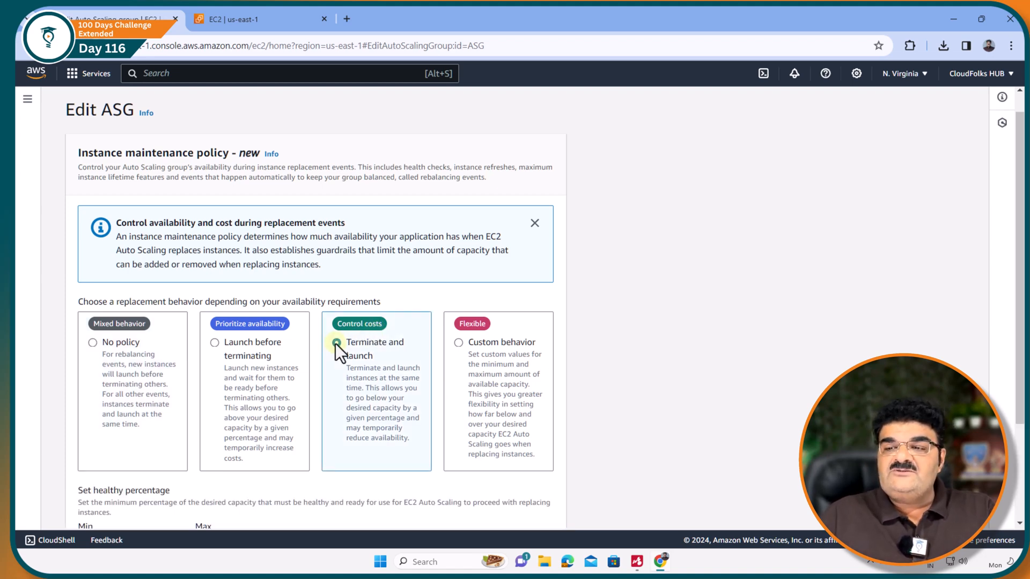
{"action": "scroll", "coordinate": [336, 344], "scroll_direction": "down", "scroll_amount": 2}
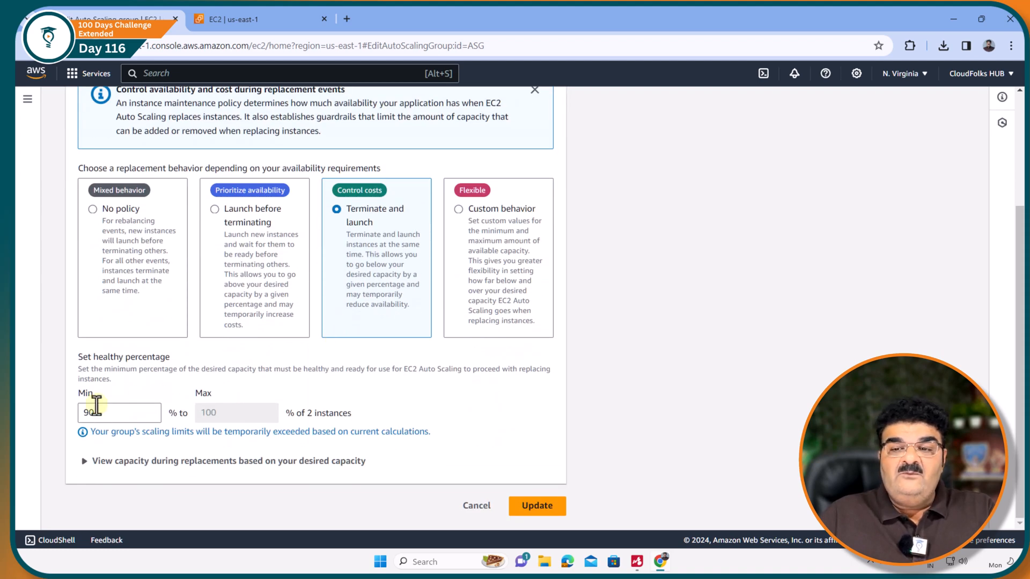
{"action": "left_click_drag", "start_coordinate": [110, 414], "coordinate": [75, 416]}
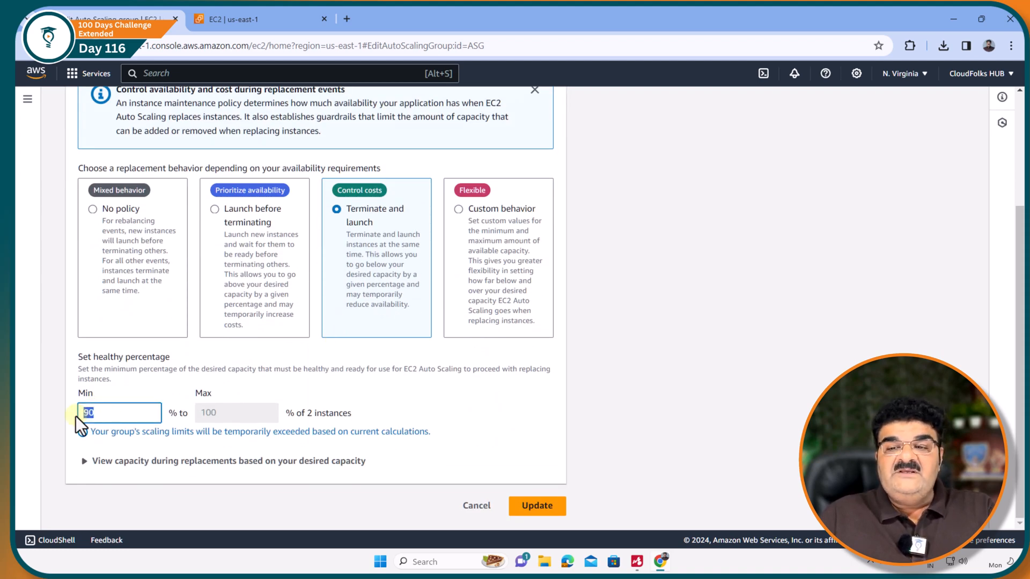
{"action": "type", "text": "50"}
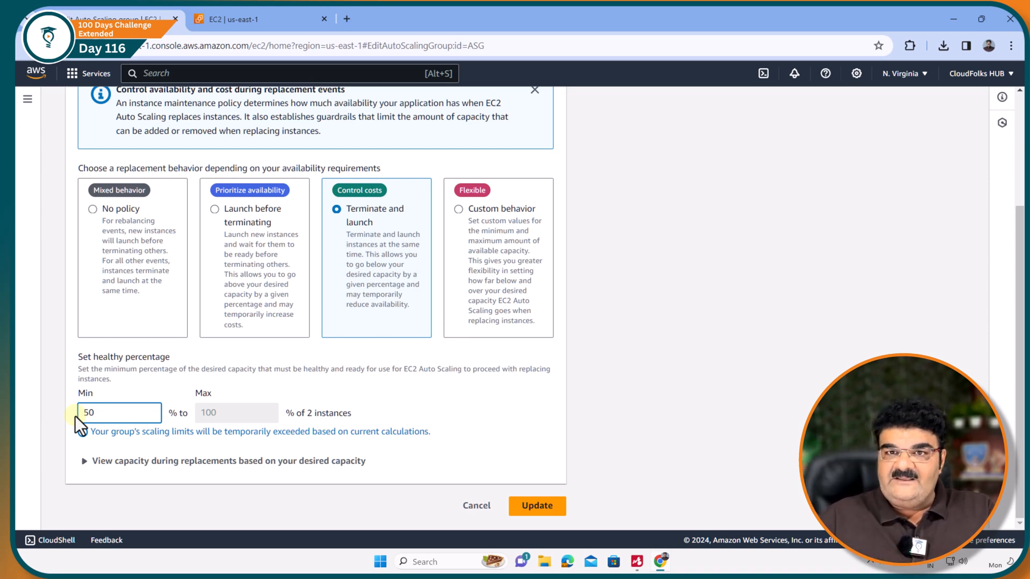
{"action": "left_click", "coordinate": [84, 461]}
{"action": "scroll", "coordinate": [85, 470], "scroll_direction": "down", "scroll_amount": 1}
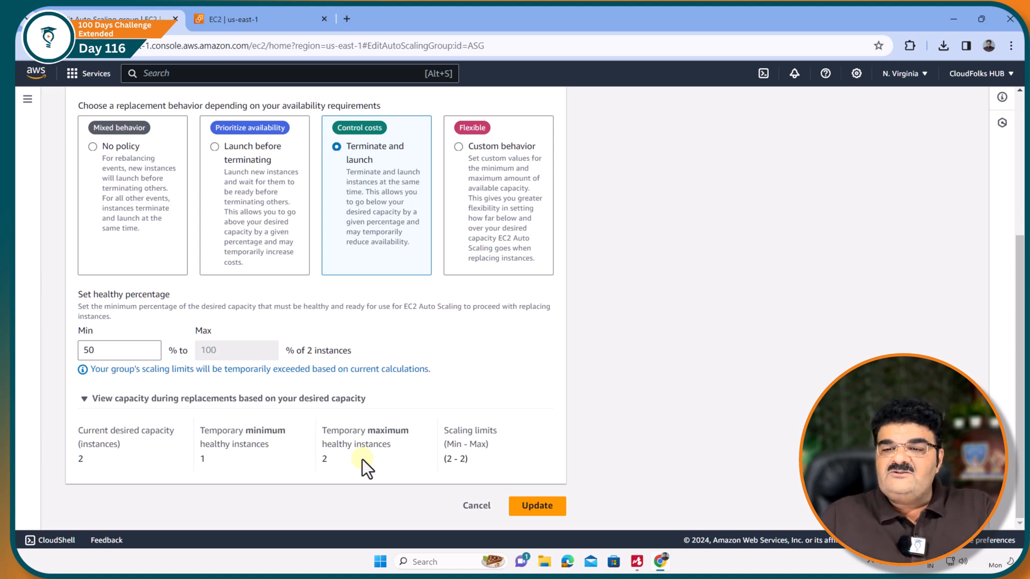
{"action": "left_click", "coordinate": [532, 511]}
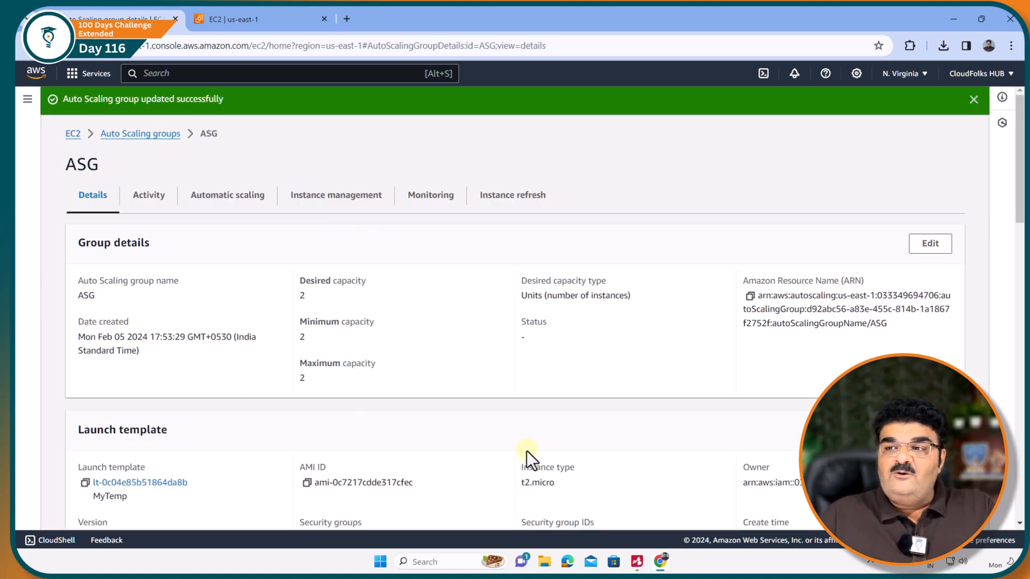
Start an instance refresh on ASG with an instance warmup of 60 seconds, keeping the other settings at their defaults.
{"action": "left_click", "coordinate": [504, 203]}
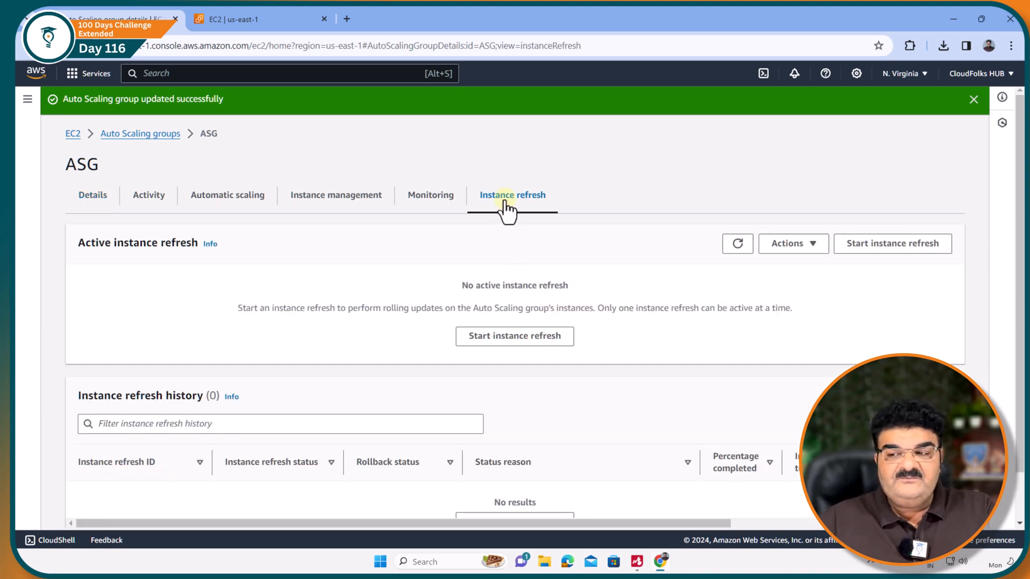
{"action": "left_click", "coordinate": [512, 346]}
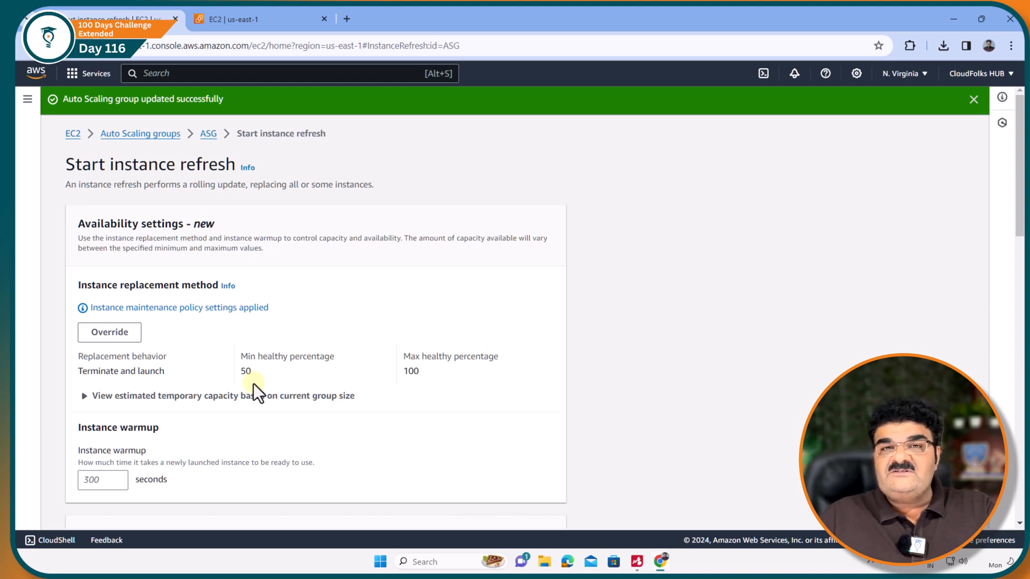
{"action": "left_click", "coordinate": [252, 19]}
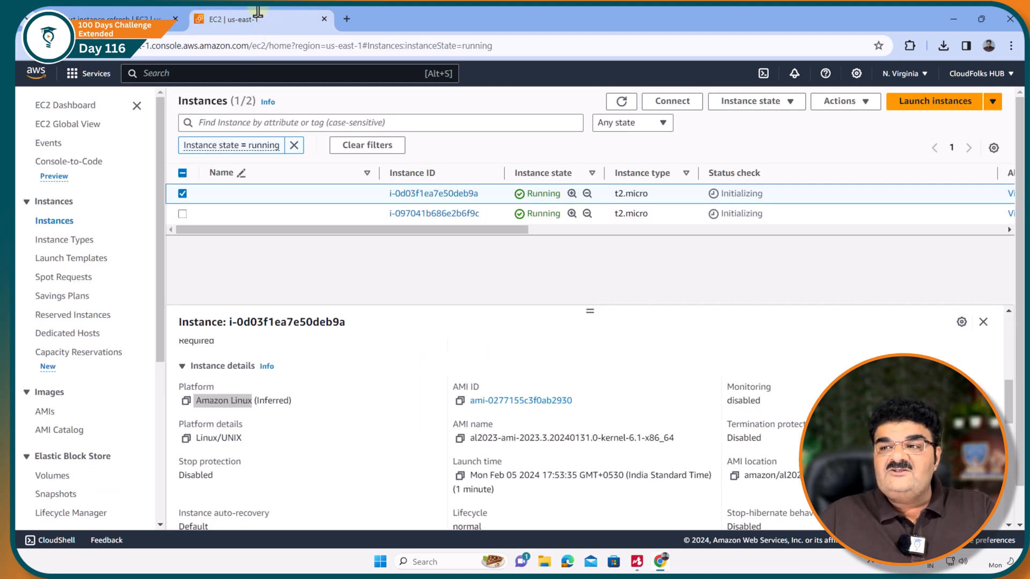
{"action": "left_click", "coordinate": [132, 17]}
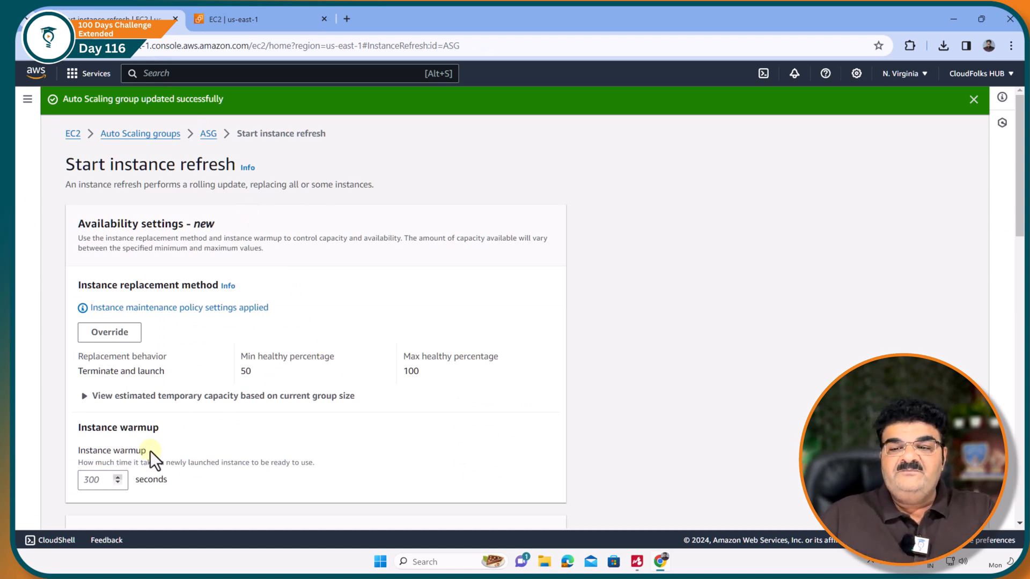
{"action": "left_click", "coordinate": [103, 479]}
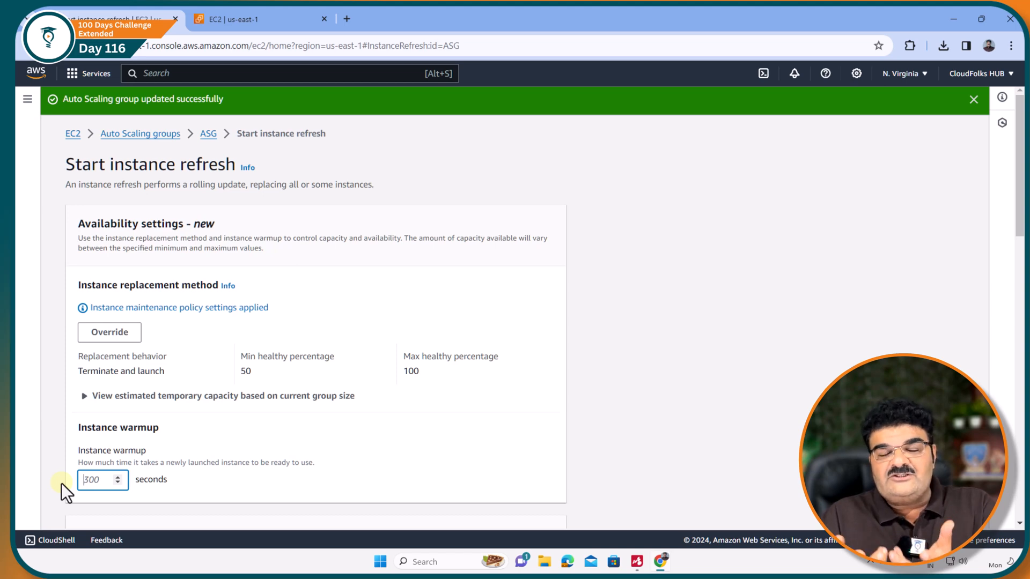
{"action": "type", "text": "0"}
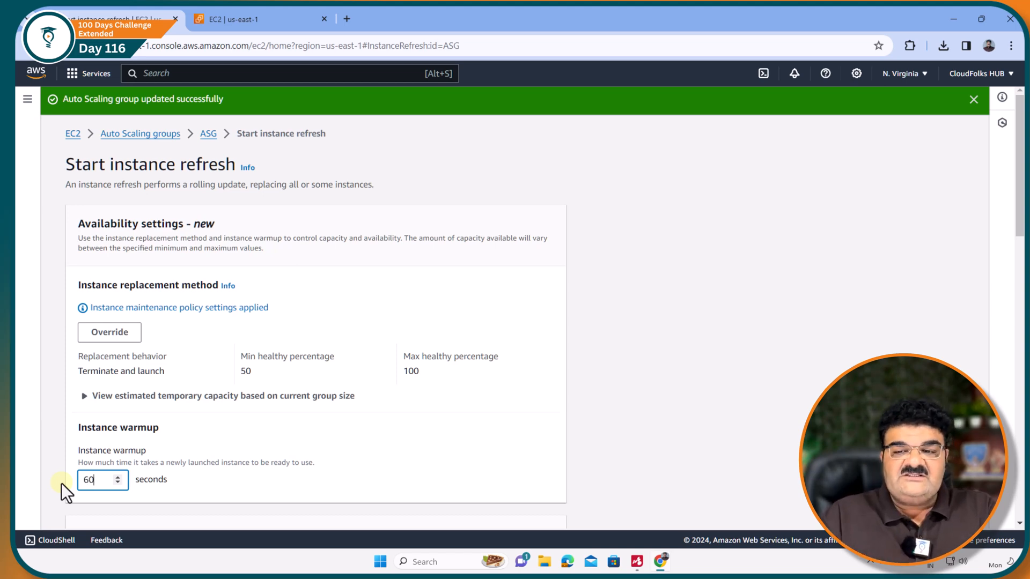
{"action": "scroll", "coordinate": [70, 465], "scroll_direction": "down", "scroll_amount": 6}
{"action": "scroll", "coordinate": [111, 382], "scroll_direction": "down", "scroll_amount": 3}
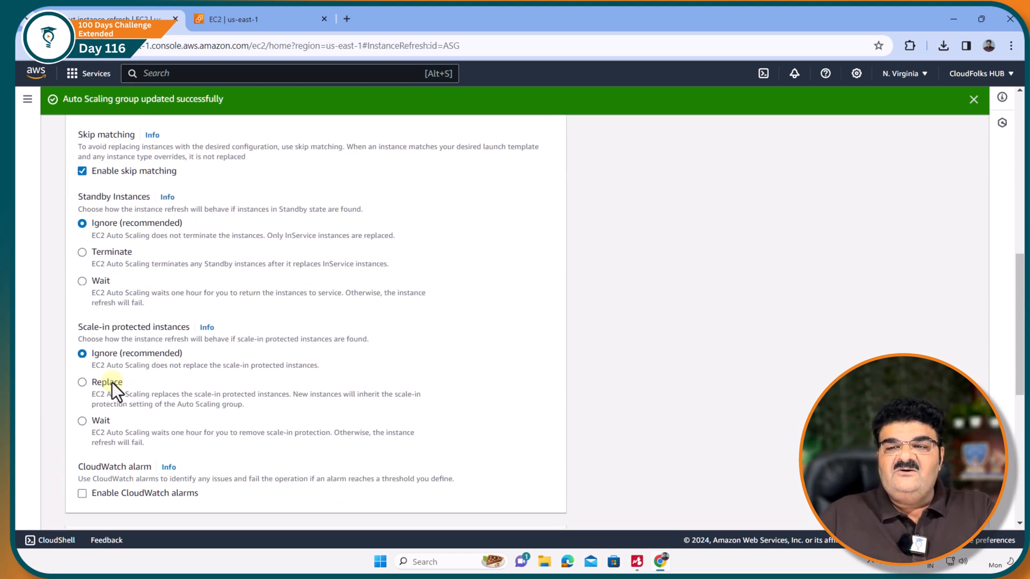
{"action": "scroll", "coordinate": [117, 372], "scroll_direction": "down", "scroll_amount": 10}
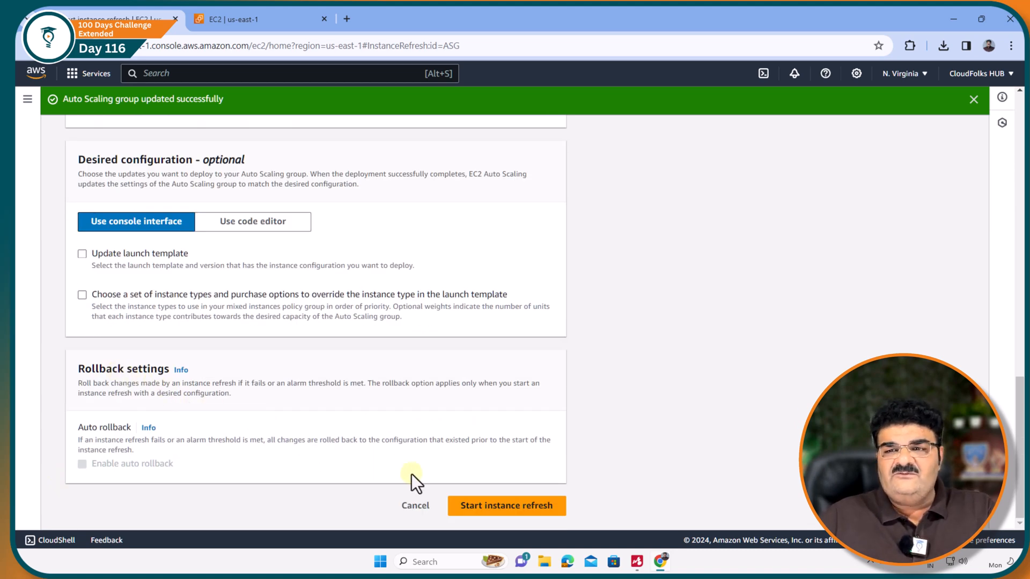
{"action": "left_click", "coordinate": [507, 508]}
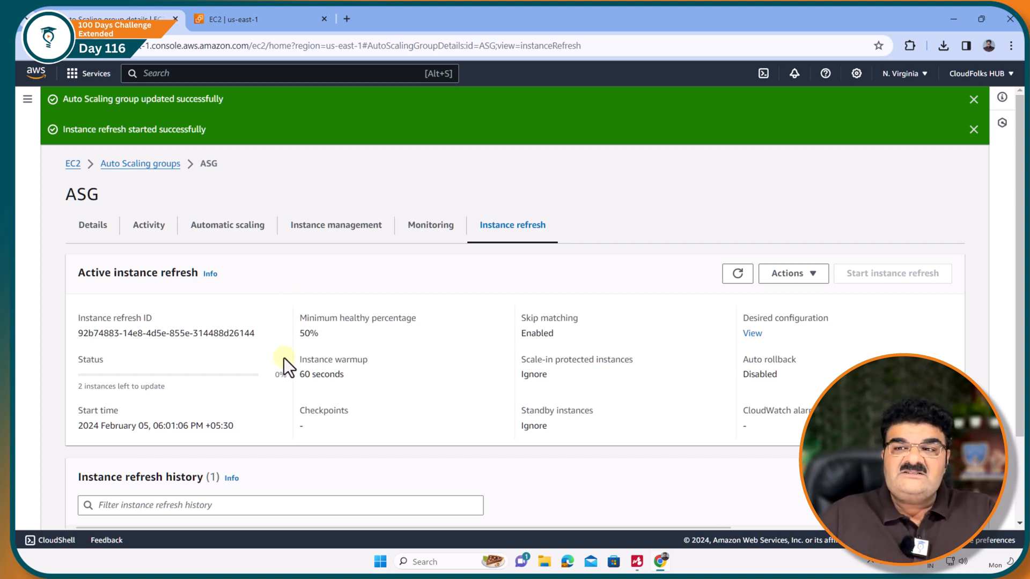
Reload the running EC2 instances in the other browser tab and check the newly launched instance's platform and AMI.
{"action": "left_click", "coordinate": [247, 22]}
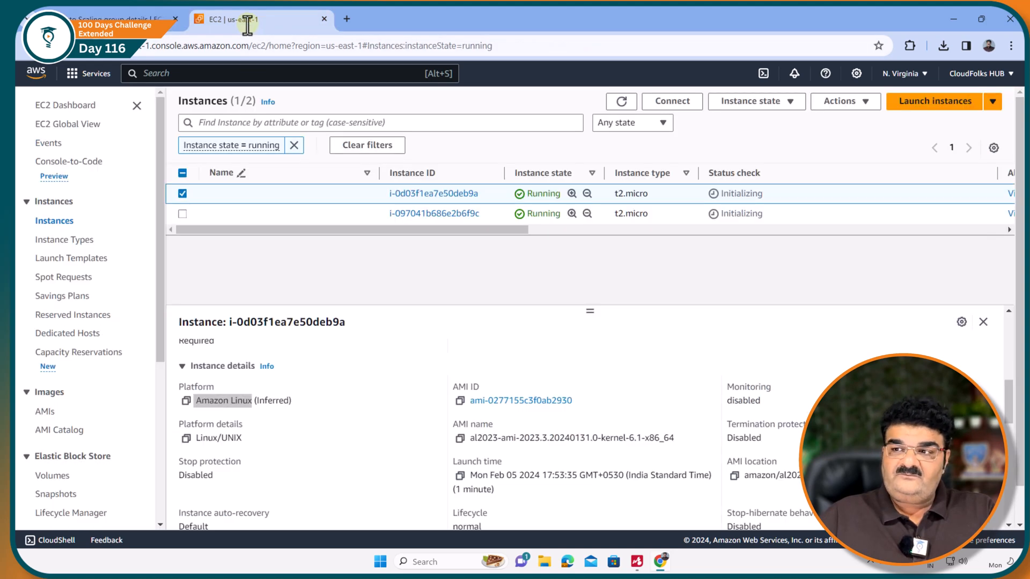
{"action": "left_click", "coordinate": [623, 103]}
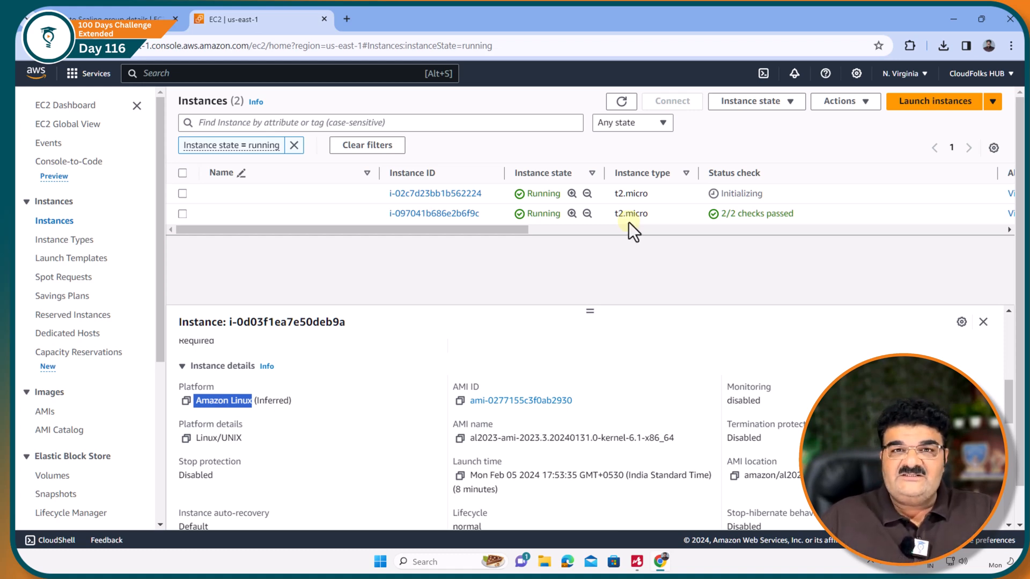
{"action": "left_click", "coordinate": [622, 103]}
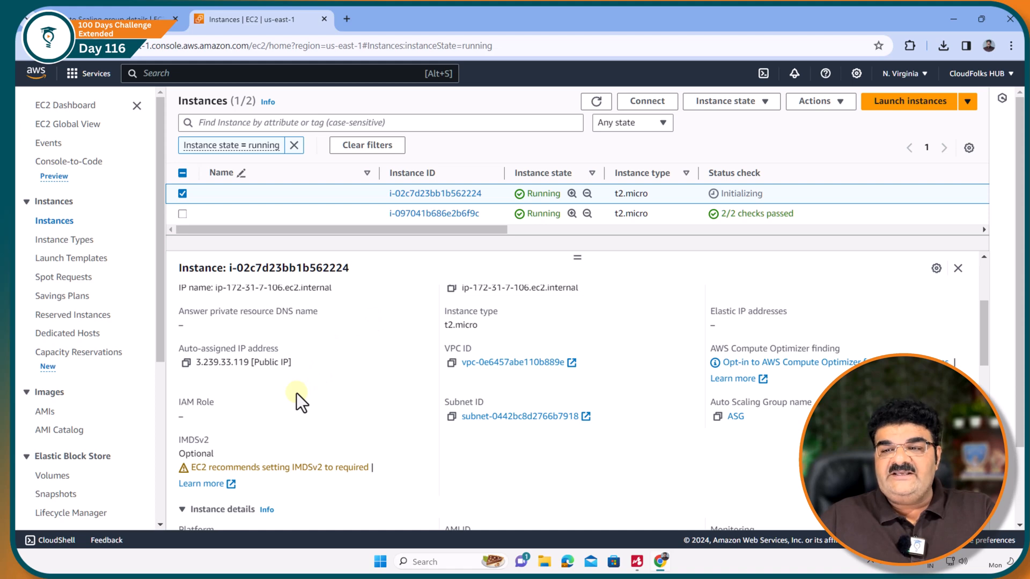
{"action": "scroll", "coordinate": [296, 393], "scroll_direction": "up", "scroll_amount": 3}
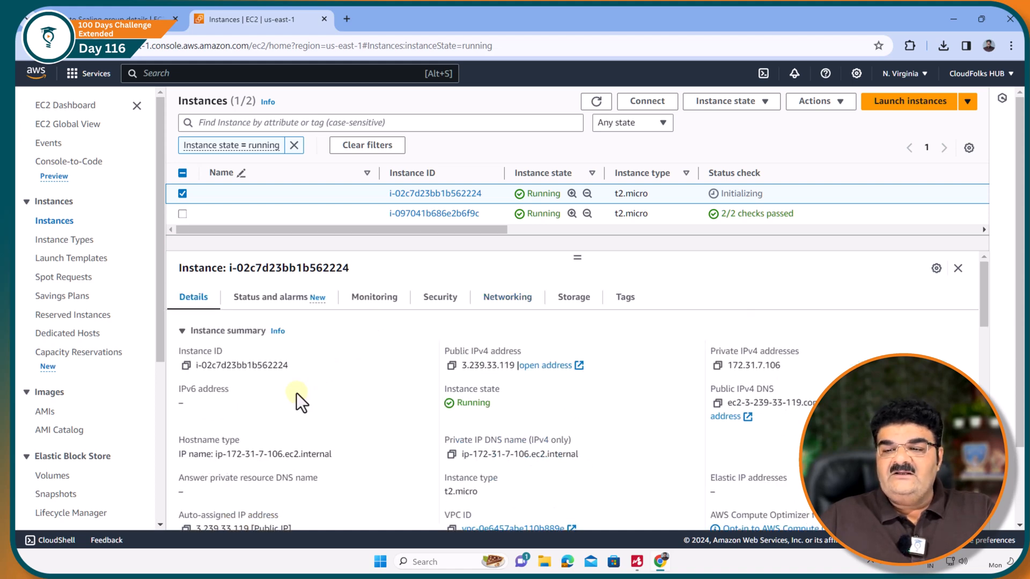
{"action": "left_click_drag", "start_coordinate": [982, 307], "coordinate": [987, 375]}
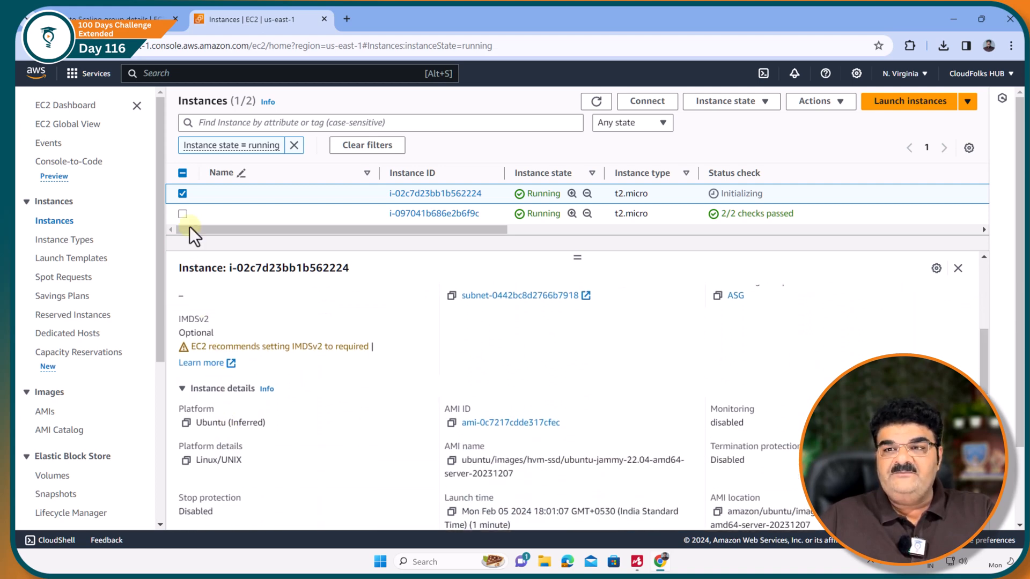
{"action": "left_click", "coordinate": [184, 195]}
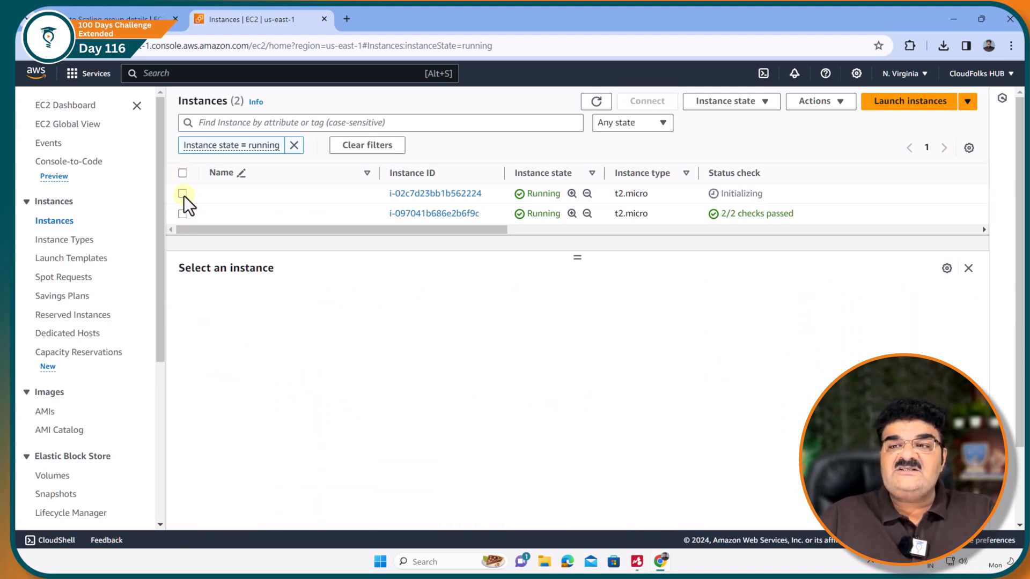
{"action": "left_click", "coordinate": [183, 195]}
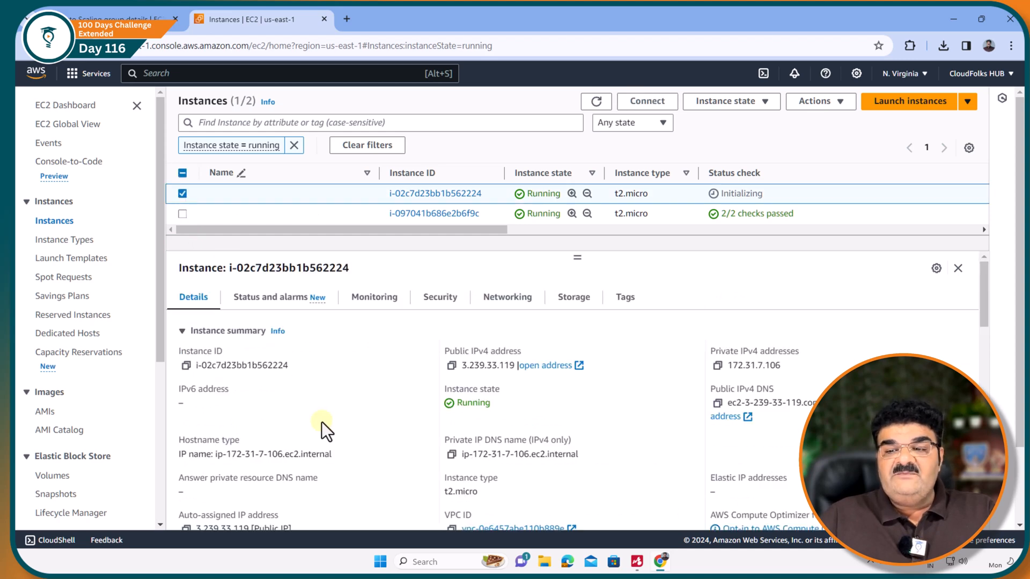
Check the platform and AMI of the instance that has passed its status checks, and reload the list of running instances.
{"action": "scroll", "coordinate": [321, 422], "scroll_direction": "down", "scroll_amount": 3}
{"action": "left_click", "coordinate": [183, 196]}
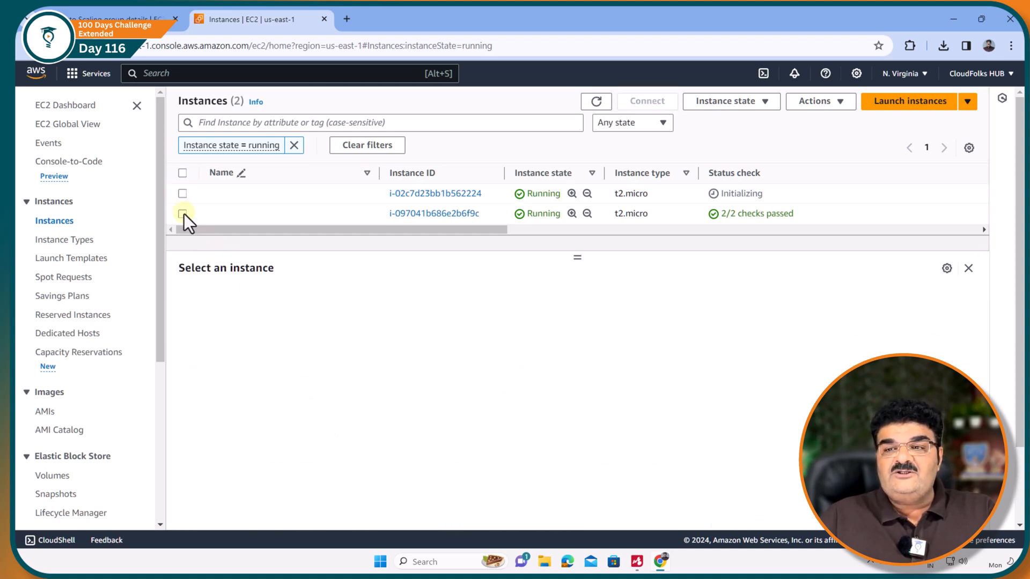
{"action": "left_click", "coordinate": [183, 213]}
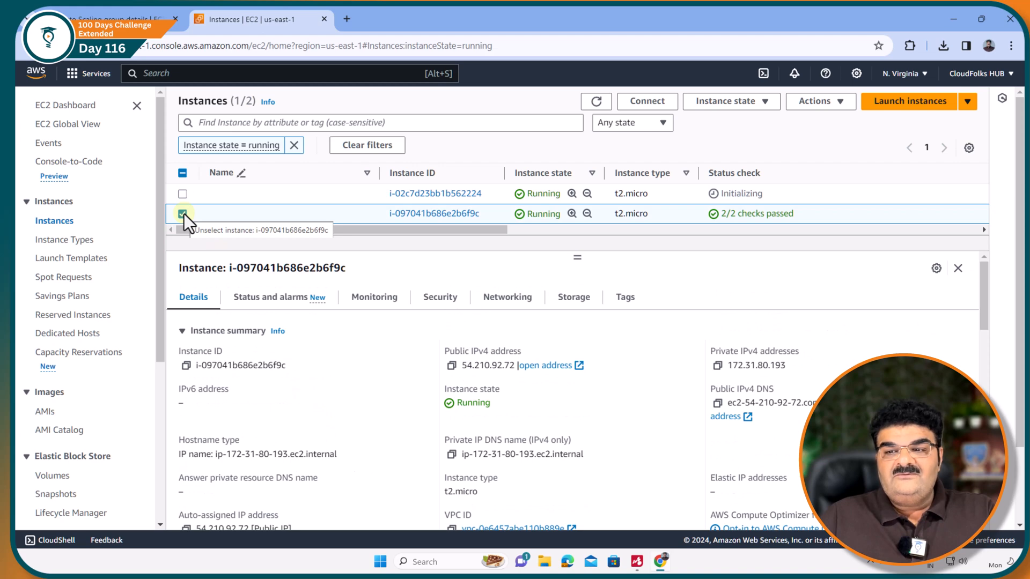
{"action": "scroll", "coordinate": [341, 362], "scroll_direction": "down", "scroll_amount": 3}
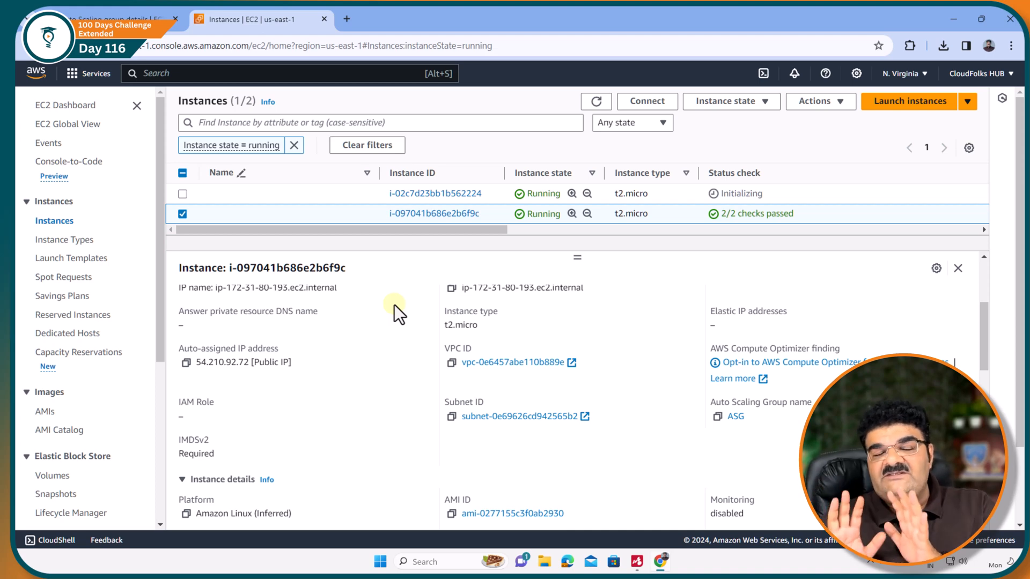
{"action": "left_click", "coordinate": [600, 103]}
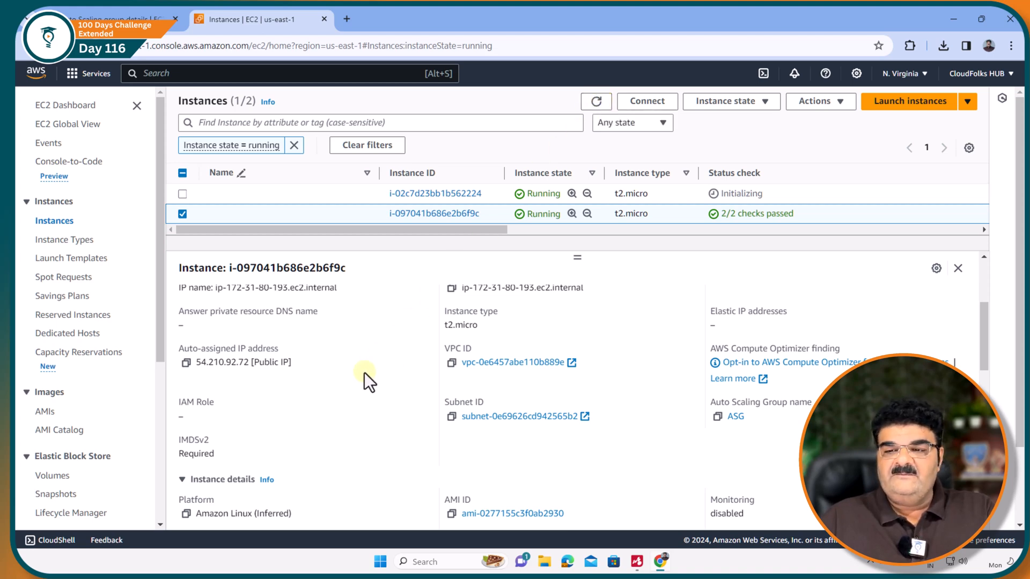
{"action": "scroll", "coordinate": [365, 373], "scroll_direction": "down", "scroll_amount": 3}
{"action": "scroll", "coordinate": [365, 375], "scroll_direction": "up", "scroll_amount": 3}
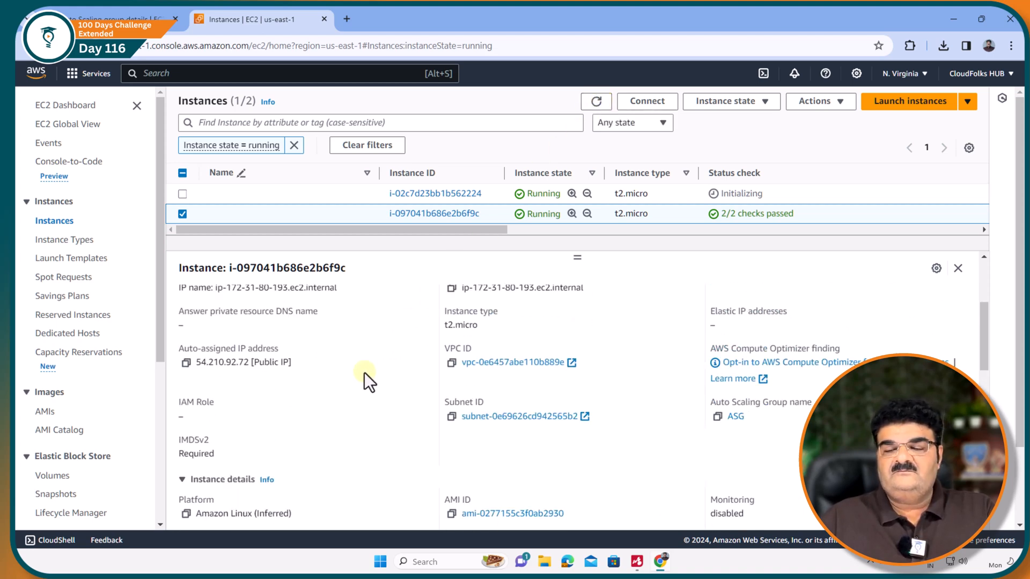
Reload the active instance refresh of ASG and examine its status, status reason and number of instances to update.
{"action": "left_click", "coordinate": [145, 16]}
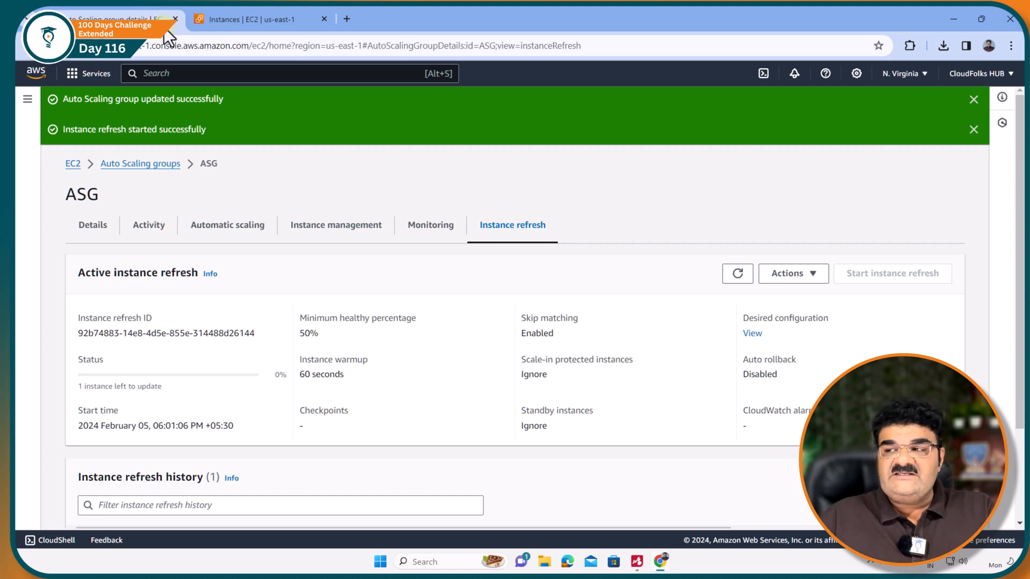
{"action": "left_click", "coordinate": [738, 274]}
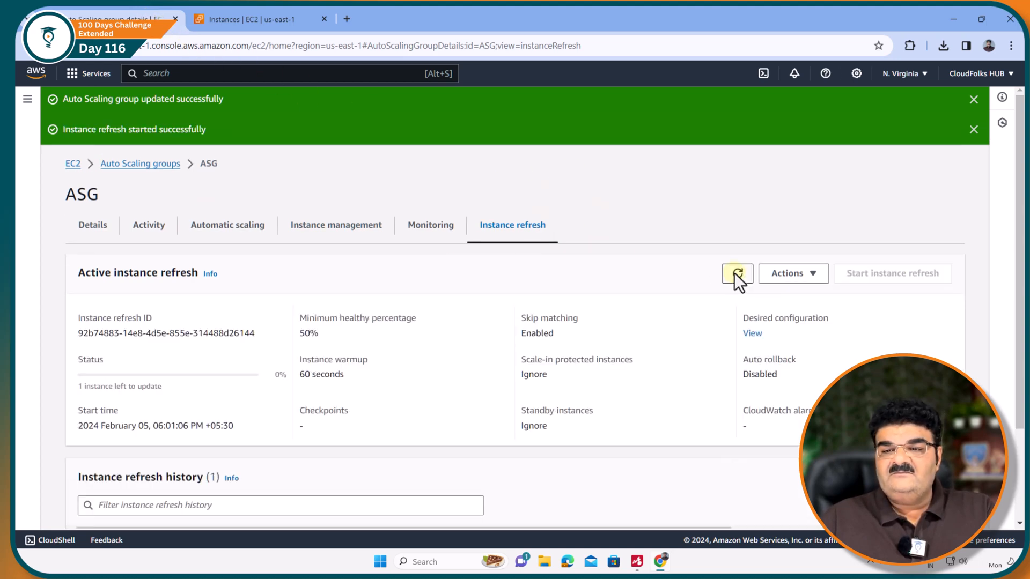
{"action": "scroll", "coordinate": [735, 274], "scroll_direction": "down", "scroll_amount": 2}
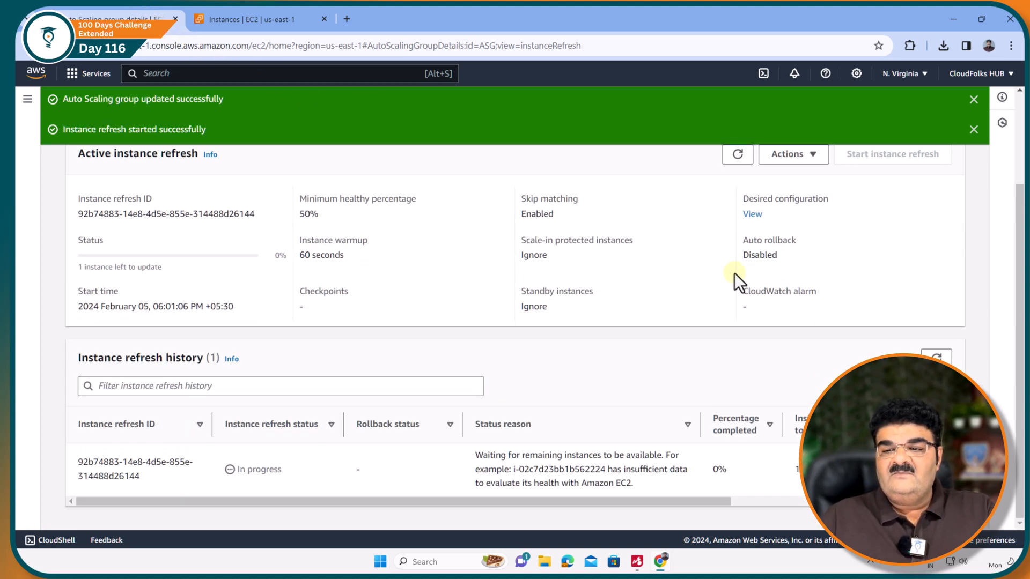
{"action": "triple_click", "coordinate": [266, 465]}
{"action": "left_click_drag", "start_coordinate": [521, 455], "coordinate": [687, 459]}
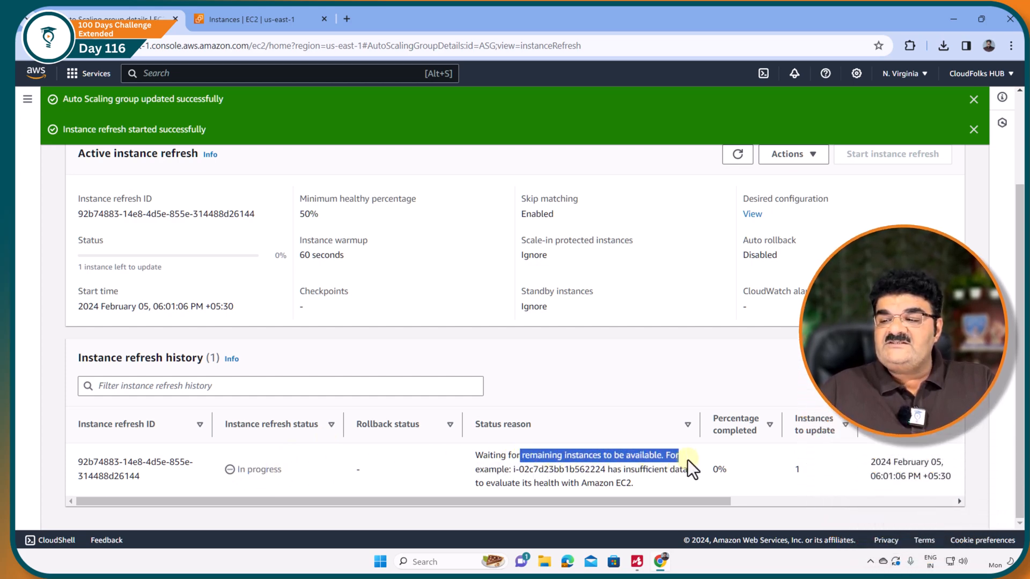
{"action": "left_click_drag", "start_coordinate": [514, 470], "coordinate": [686, 473]}
{"action": "left_click", "coordinate": [657, 476]}
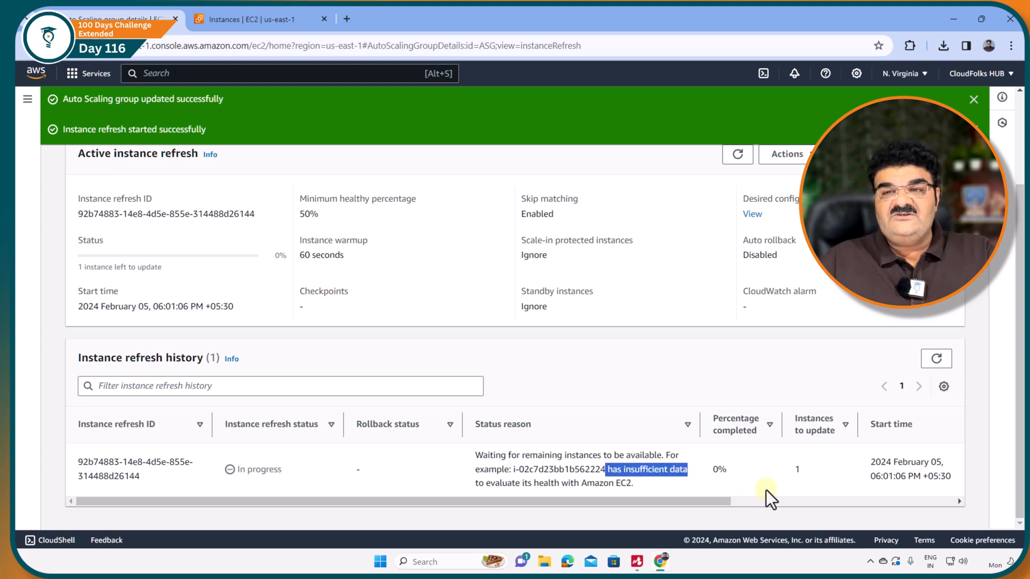
{"action": "left_click", "coordinate": [796, 473]}
{"action": "double_click", "coordinate": [798, 470]}
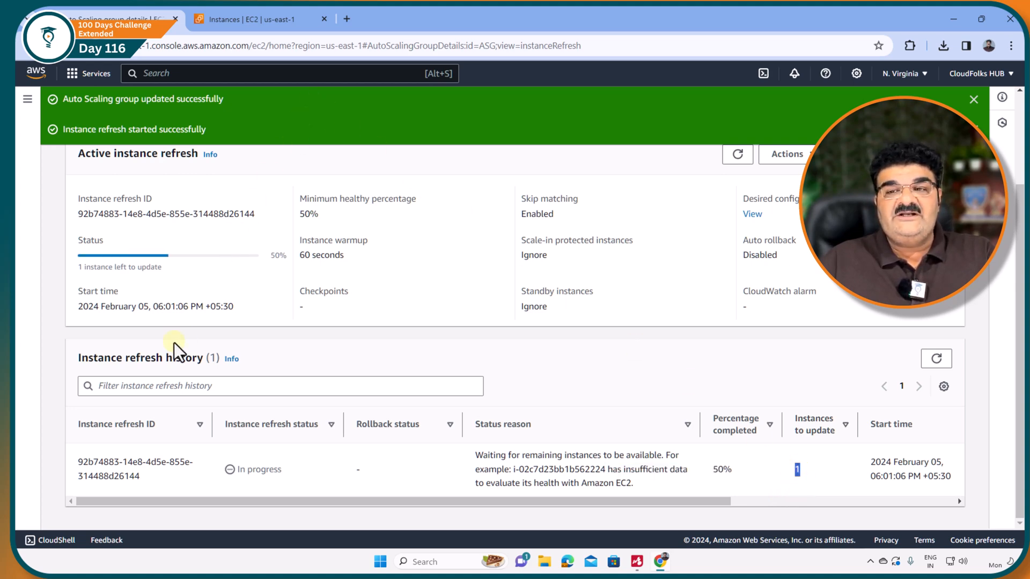
Check how many instances the refresh has left to update, and reload the running EC2 instances in the other browser tab.
{"action": "left_click", "coordinate": [265, 20]}
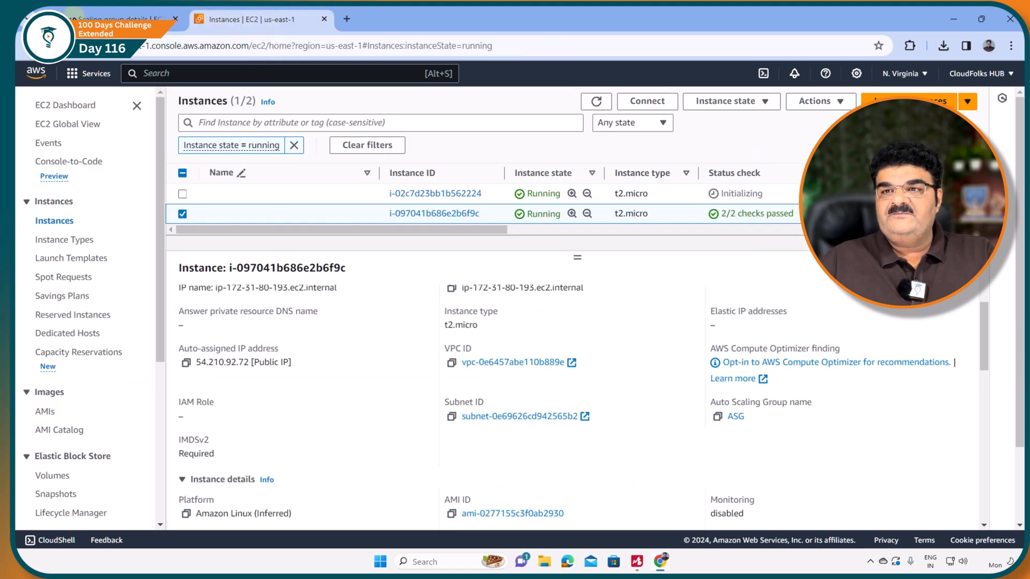
{"action": "left_click", "coordinate": [118, 20]}
{"action": "left_click_drag", "start_coordinate": [83, 268], "coordinate": [167, 267]}
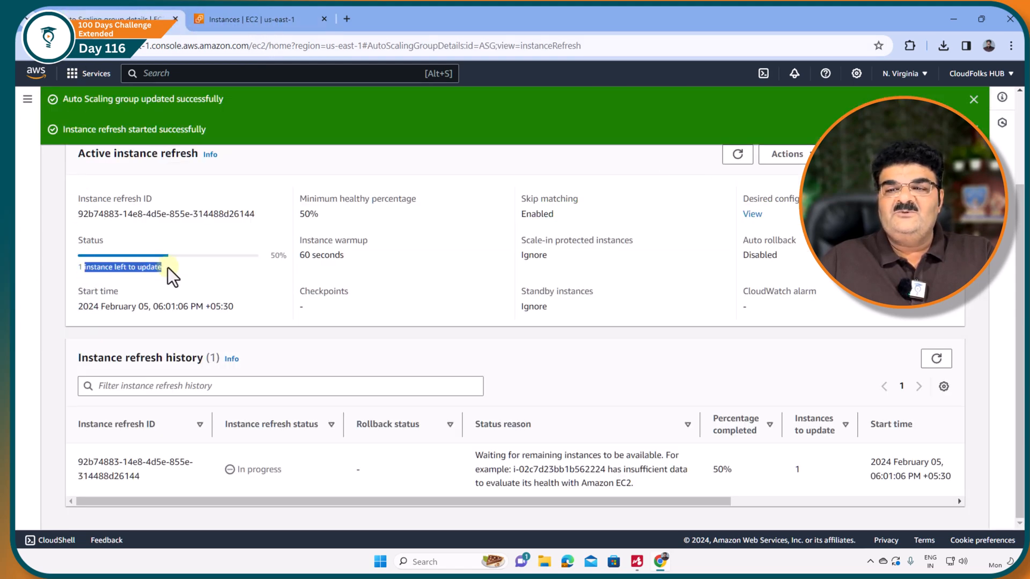
{"action": "left_click", "coordinate": [241, 21]}
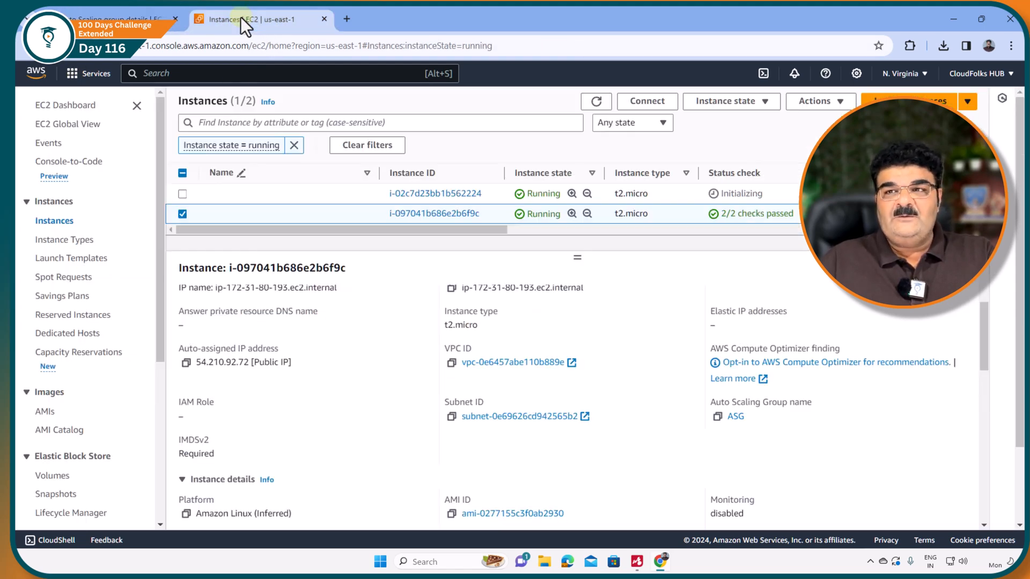
{"action": "left_click", "coordinate": [593, 103]}
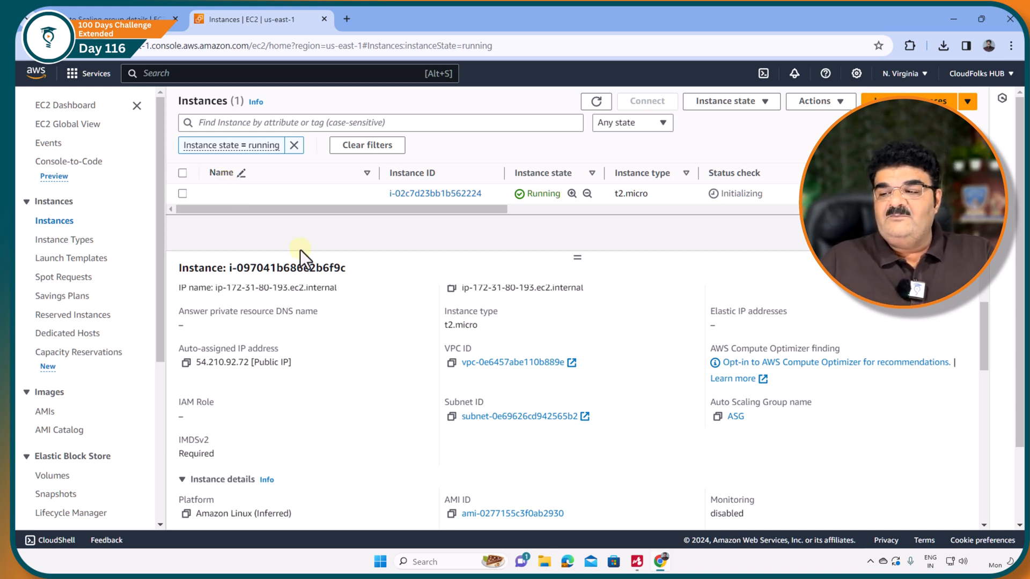
Consult the Terminate and launch note in the AutoScaling_Final mind map, return to the EC2 console, and reload the running instances.
{"action": "left_click", "coordinate": [638, 562]}
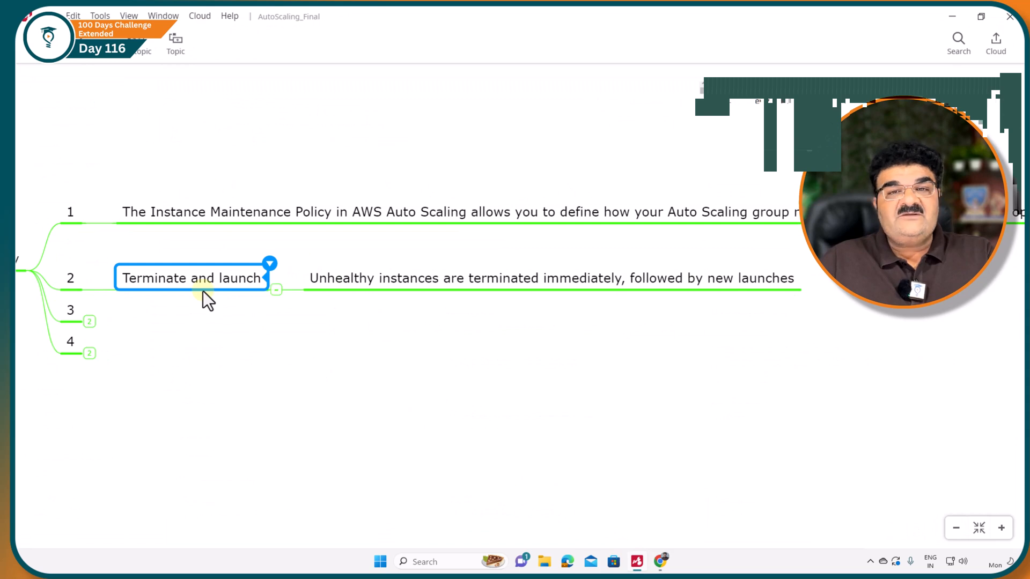
{"action": "left_click", "coordinate": [952, 17]}
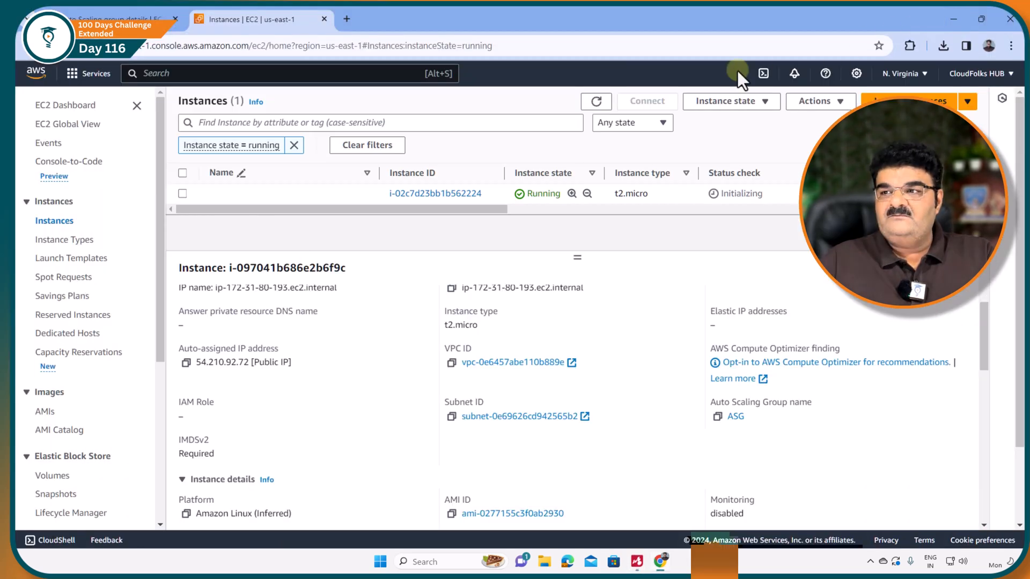
{"action": "left_click", "coordinate": [594, 106]}
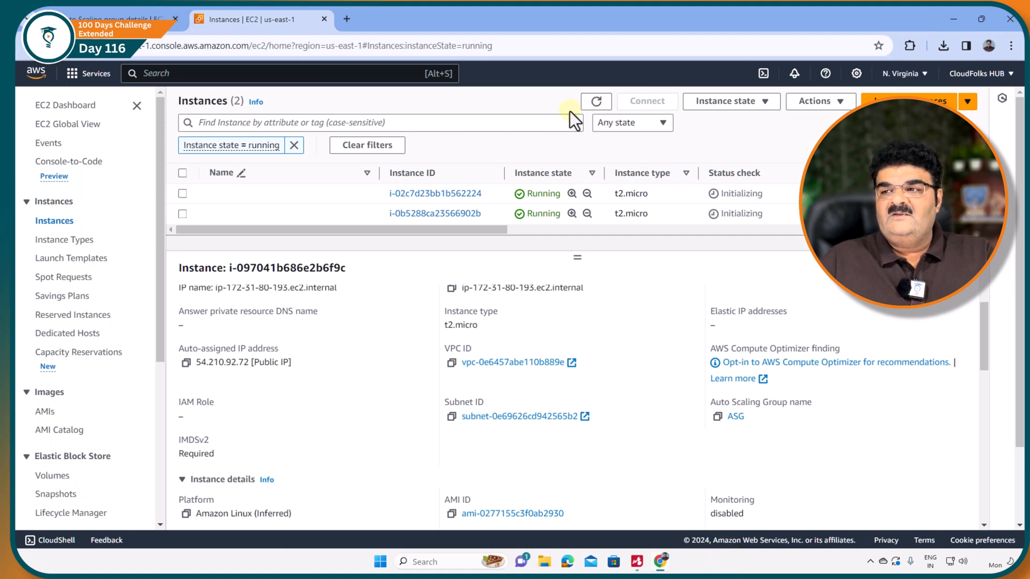
Inspect the details of both running instances in turn to check their platform and AMI.
{"action": "left_click", "coordinate": [180, 195]}
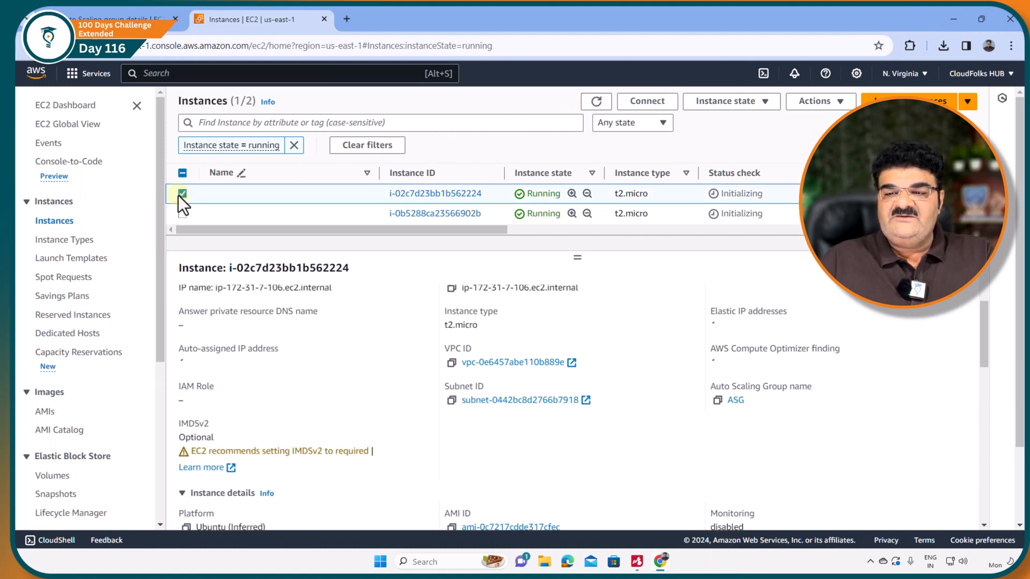
{"action": "left_click_drag", "start_coordinate": [984, 329], "coordinate": [982, 347]}
{"action": "left_click", "coordinate": [184, 194]}
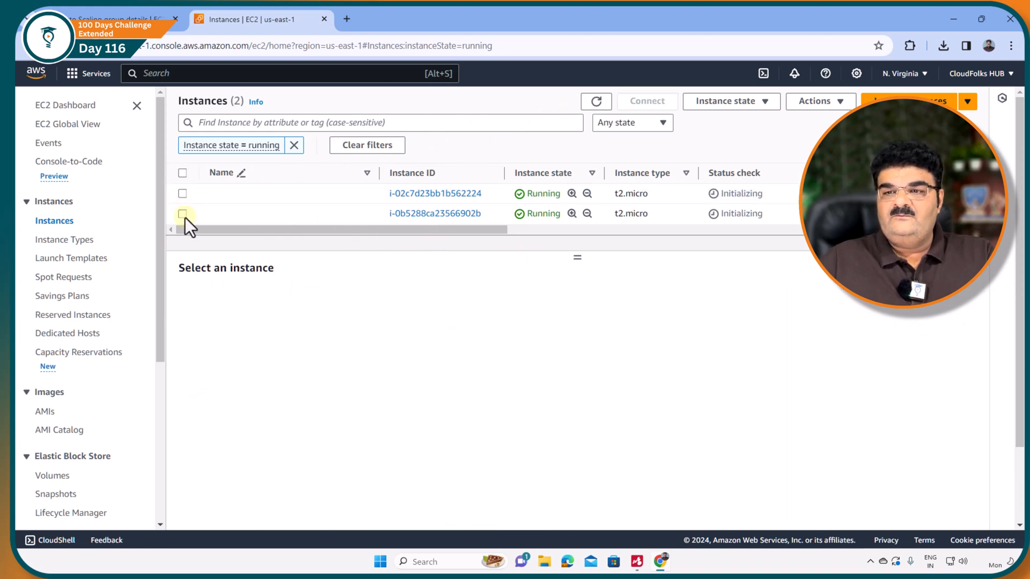
{"action": "left_click", "coordinate": [185, 215]}
{"action": "left_click_drag", "start_coordinate": [985, 311], "coordinate": [990, 363]}
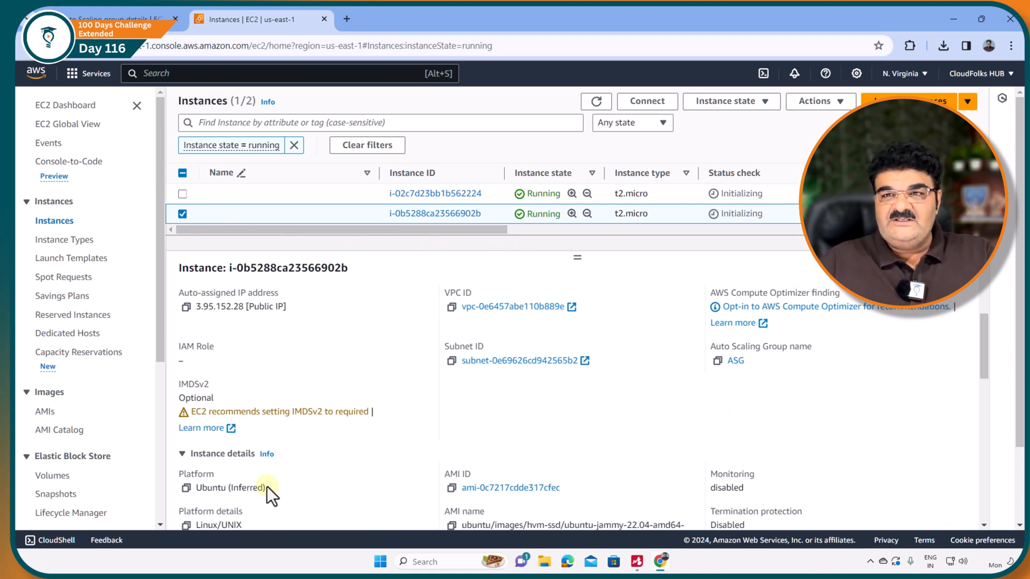
Return to ASG's instance refresh page, reload the refresh progress, and dismiss the success notifications.
{"action": "left_click", "coordinate": [100, 16]}
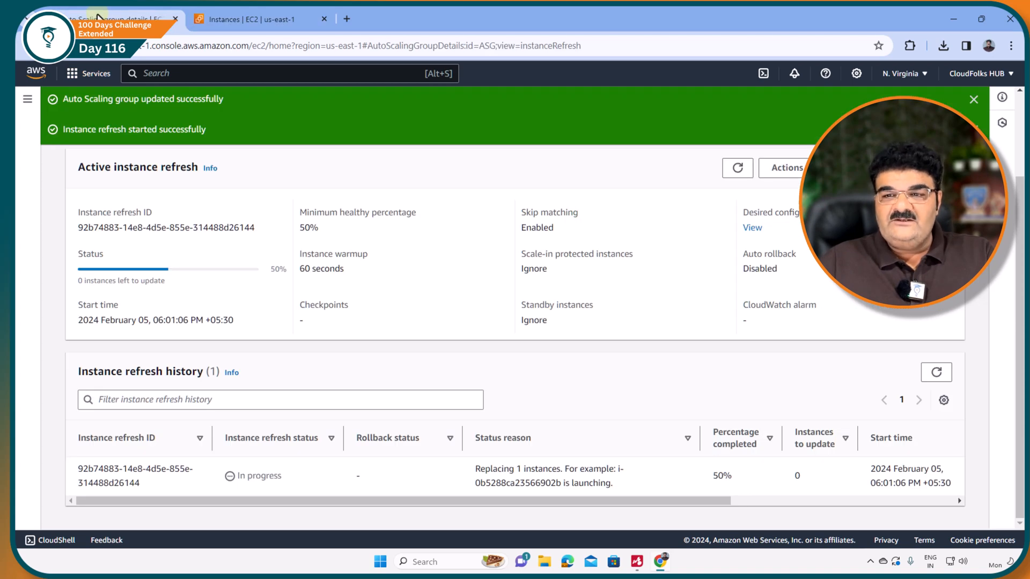
{"action": "left_click", "coordinate": [737, 168]}
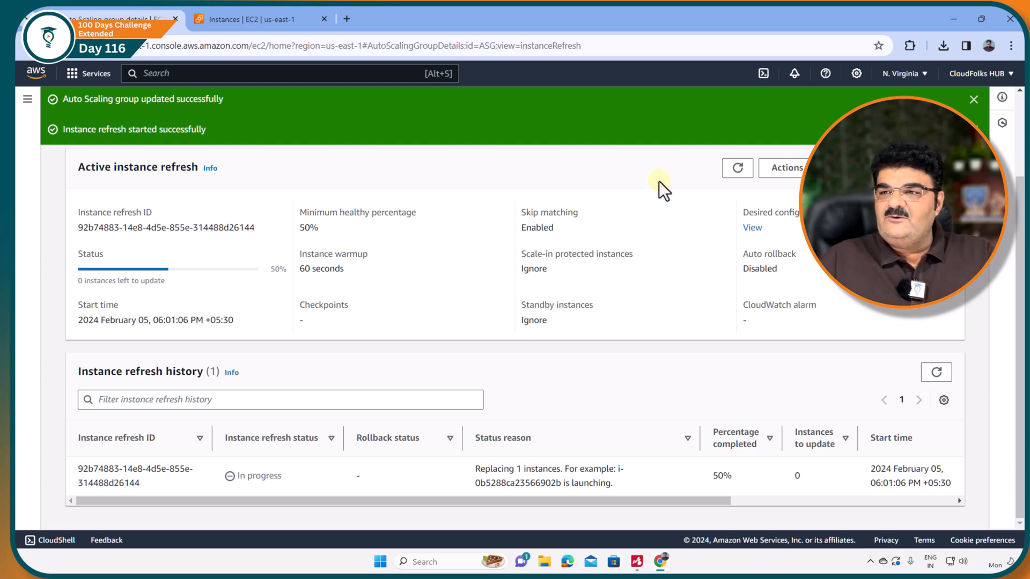
{"action": "left_click", "coordinate": [974, 100]}
{"action": "left_click", "coordinate": [975, 101]}
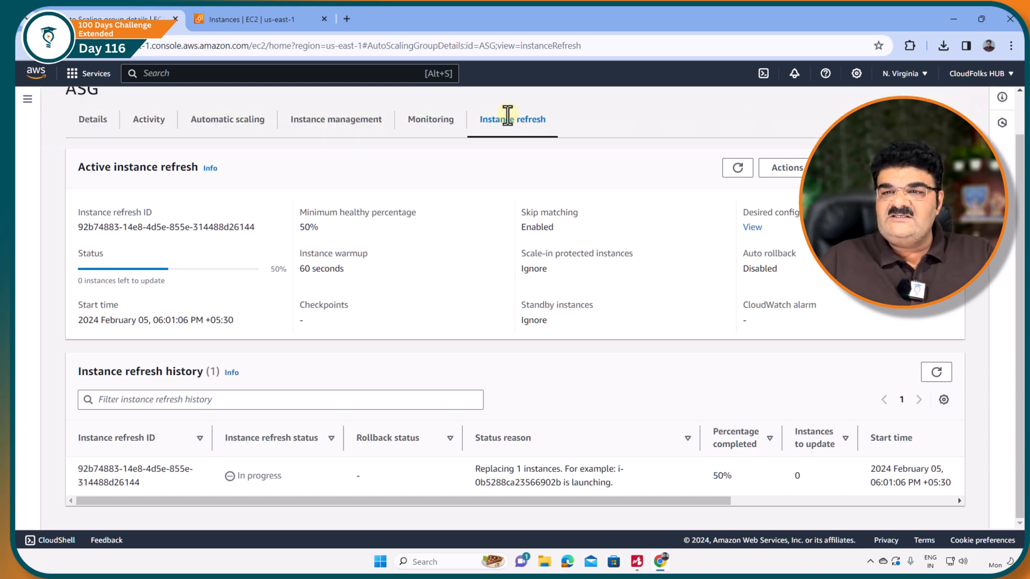
Edit ASG's instance maintenance policy to Launch before terminating with a maximum healthy percentage of 200%.
{"action": "left_click", "coordinate": [93, 120]}
{"action": "scroll", "coordinate": [375, 380], "scroll_direction": "down", "scroll_amount": 15}
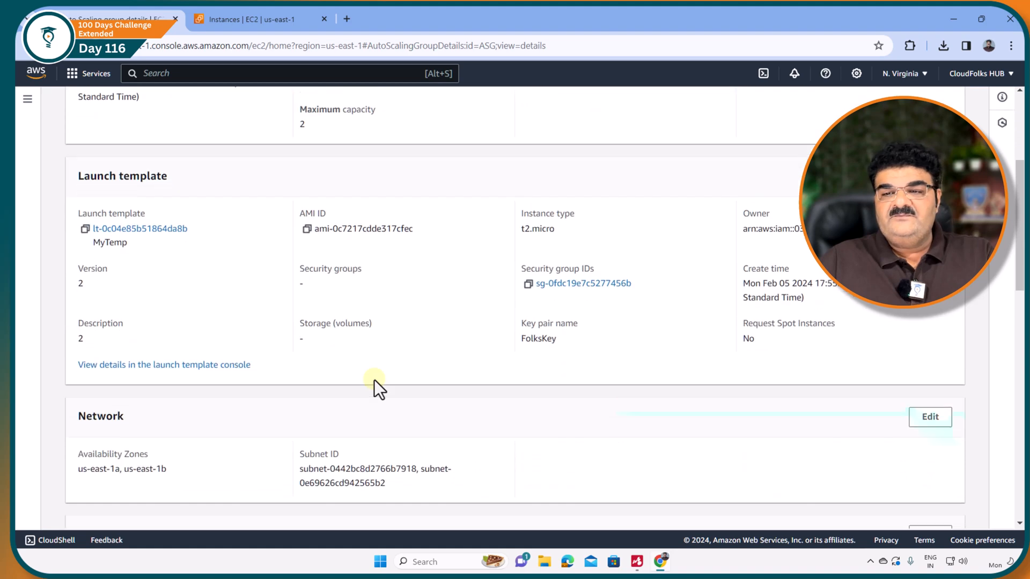
{"action": "scroll", "coordinate": [374, 379], "scroll_direction": "down", "scroll_amount": 2}
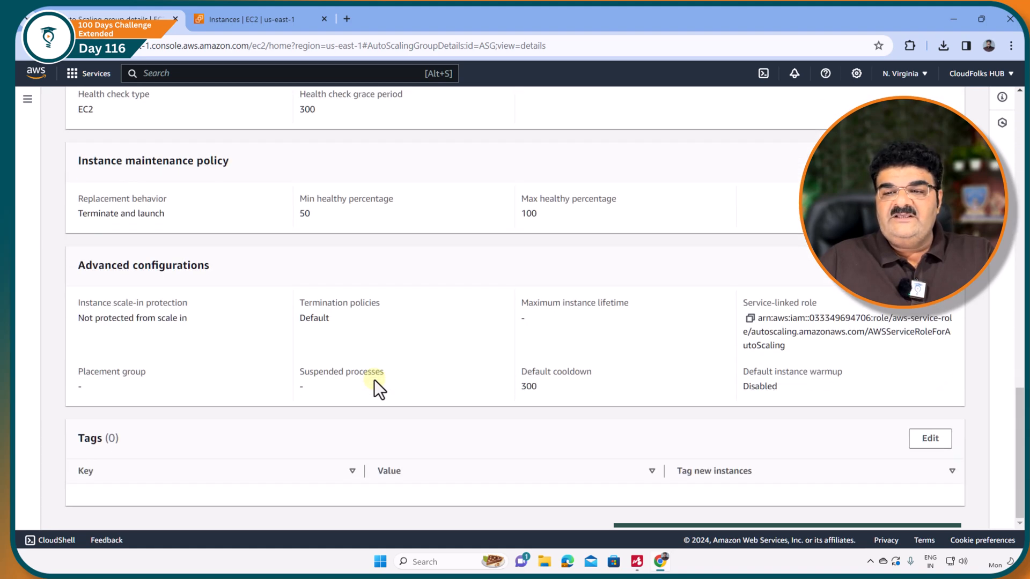
{"action": "scroll", "coordinate": [375, 380], "scroll_direction": "up", "scroll_amount": 3}
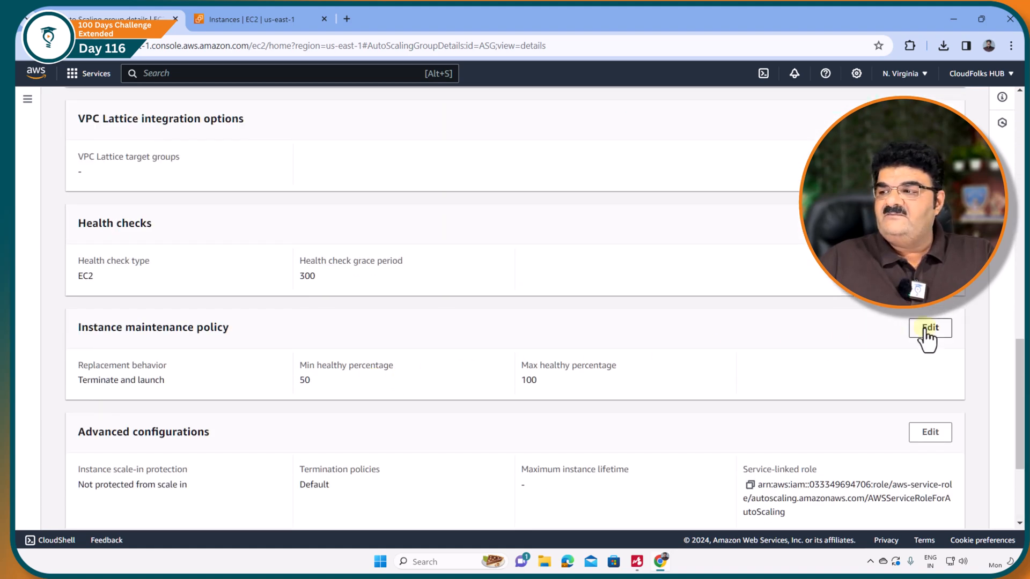
{"action": "left_click", "coordinate": [929, 332]}
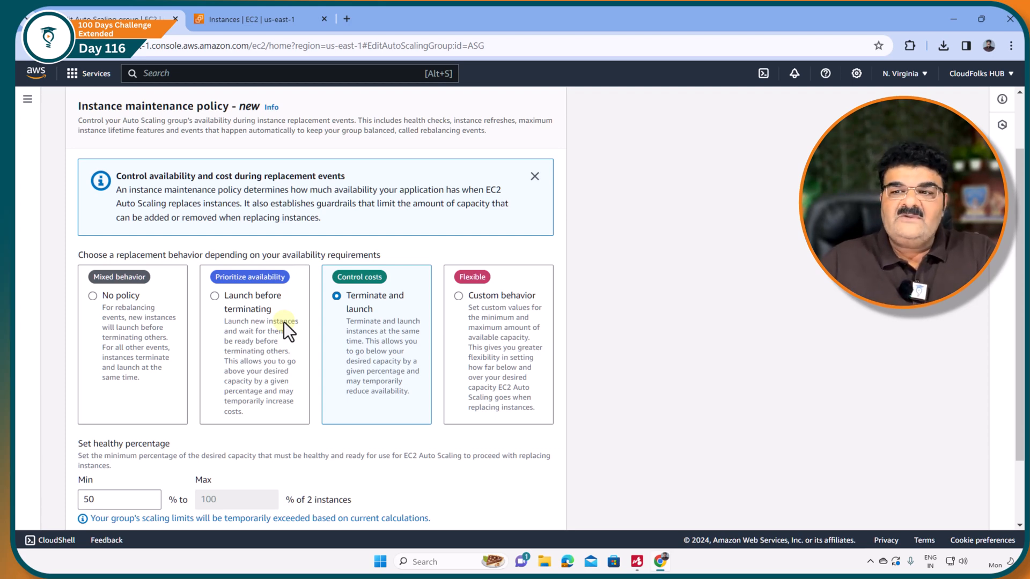
{"action": "left_click", "coordinate": [215, 296]}
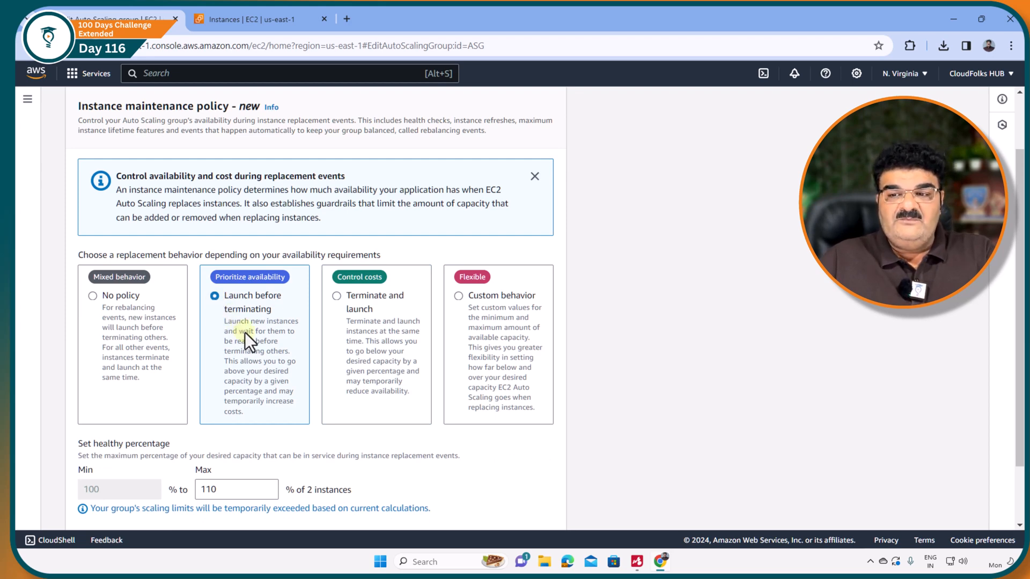
{"action": "scroll", "coordinate": [245, 332], "scroll_direction": "down", "scroll_amount": 2}
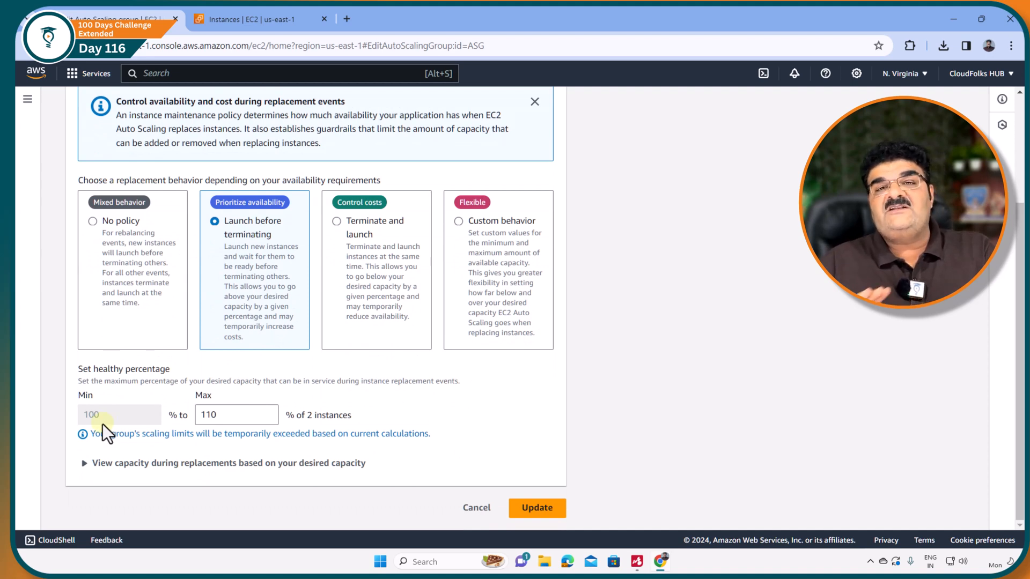
{"action": "double_click", "coordinate": [242, 414]}
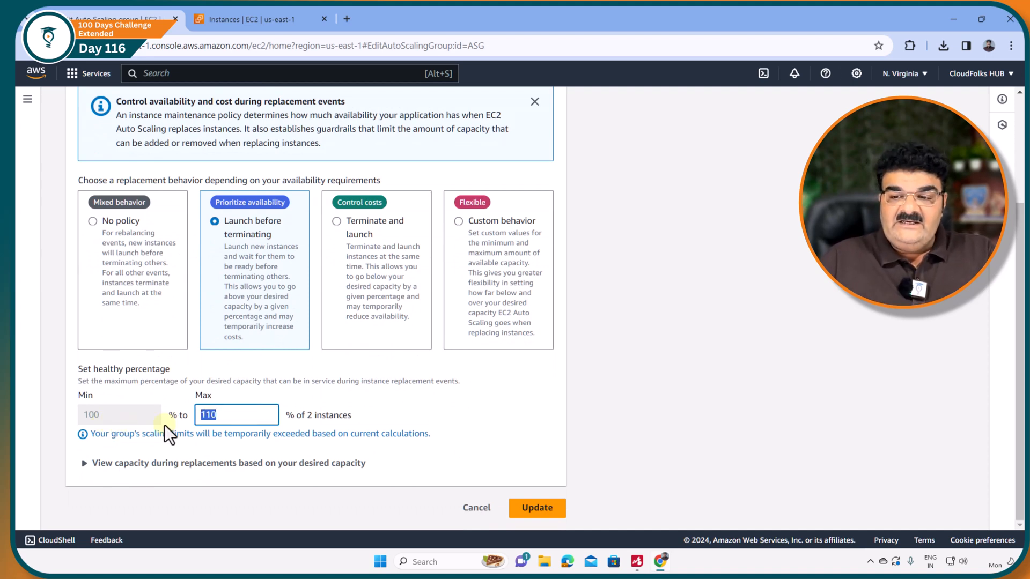
{"action": "type", "text": "200"}
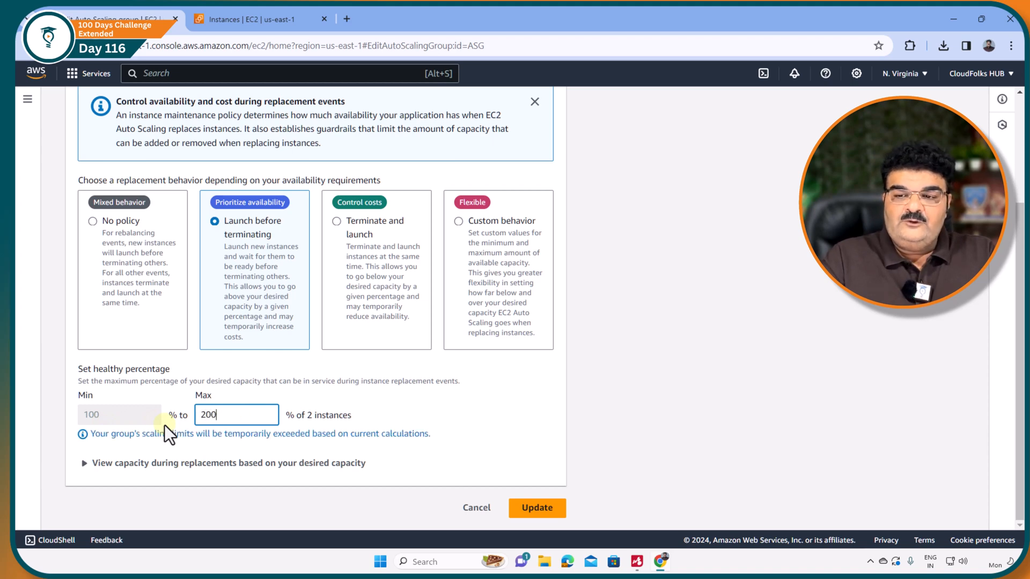
Review the capacity during replacements based on the desired capacity, and update the Auto Scaling group.
{"action": "left_click", "coordinate": [121, 459]}
{"action": "scroll", "coordinate": [81, 458], "scroll_direction": "down", "scroll_amount": 1}
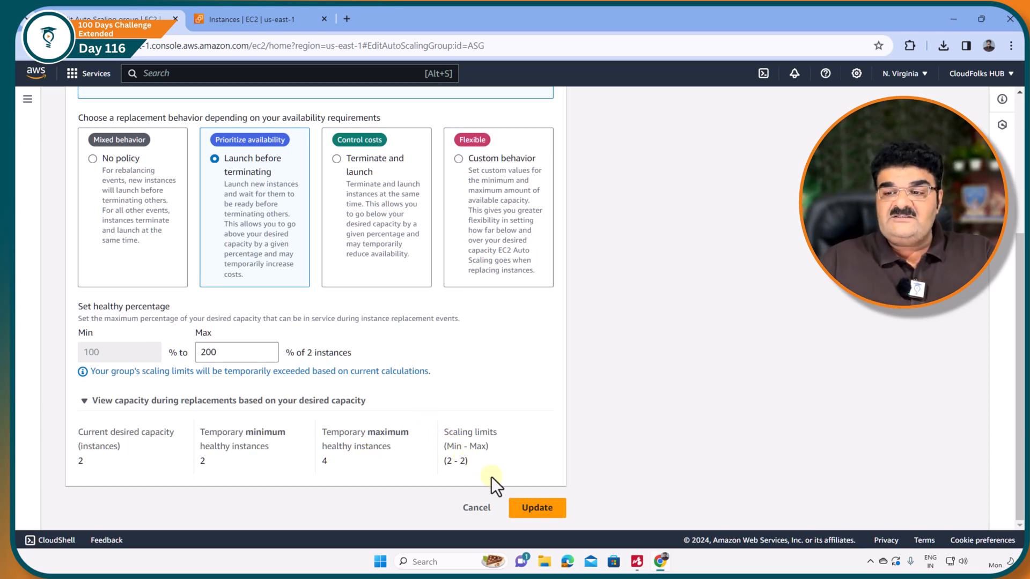
{"action": "left_click", "coordinate": [535, 512]}
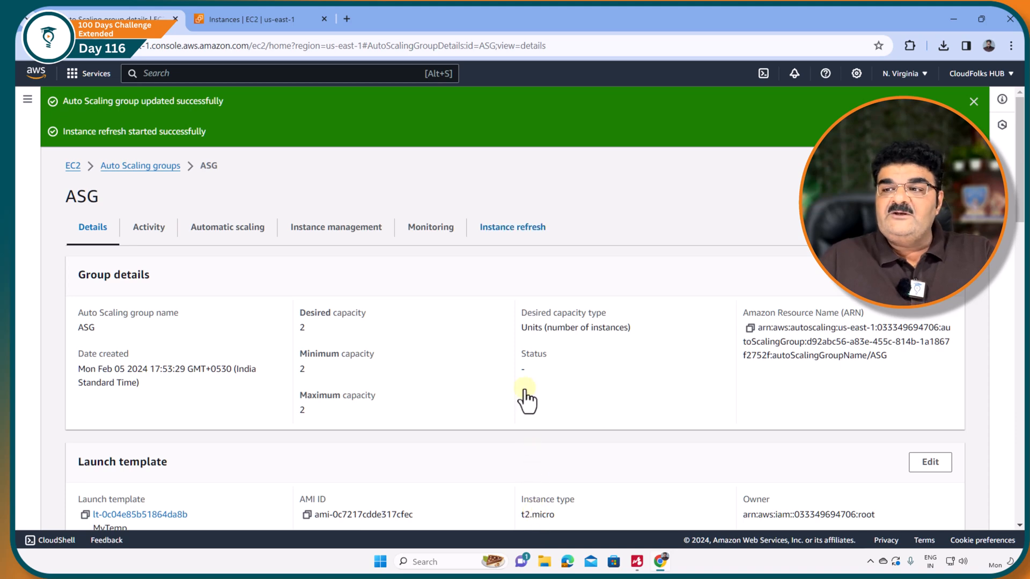
Review ASG's instance refresh history, and reload the running instances list to check their status.
{"action": "left_click", "coordinate": [513, 231]}
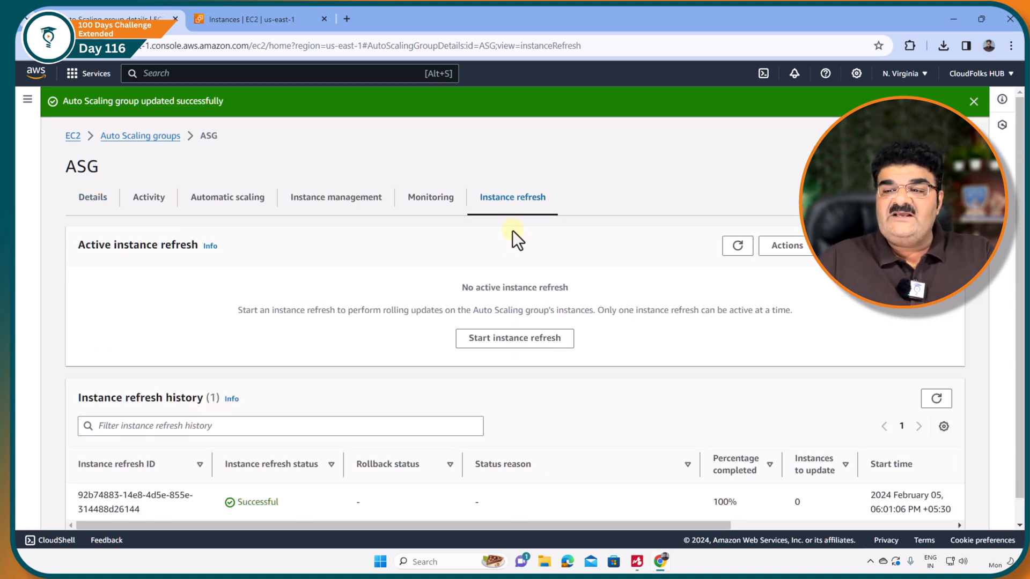
{"action": "scroll", "coordinate": [469, 450], "scroll_direction": "down", "scroll_amount": 1}
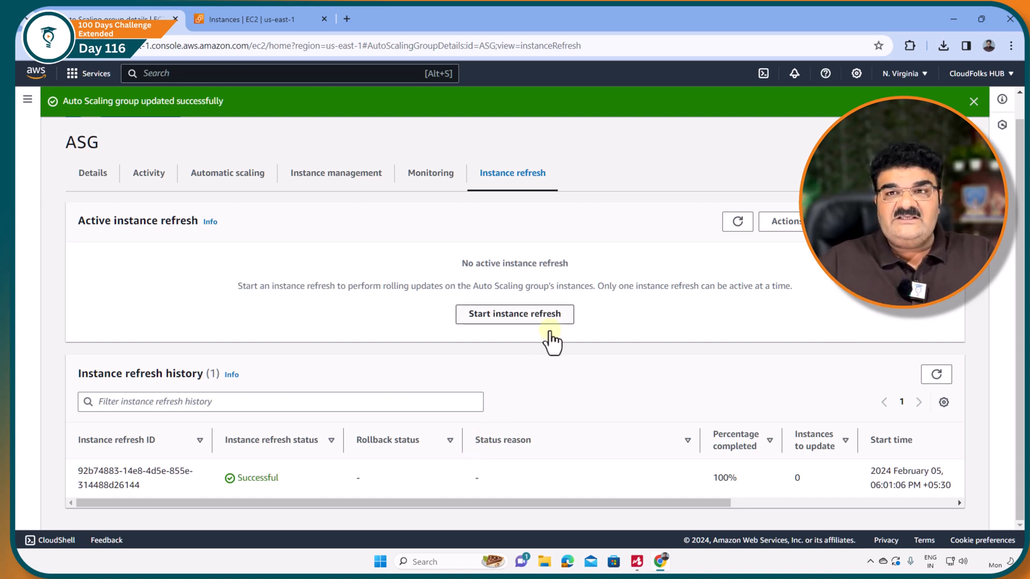
{"action": "left_click", "coordinate": [259, 7]}
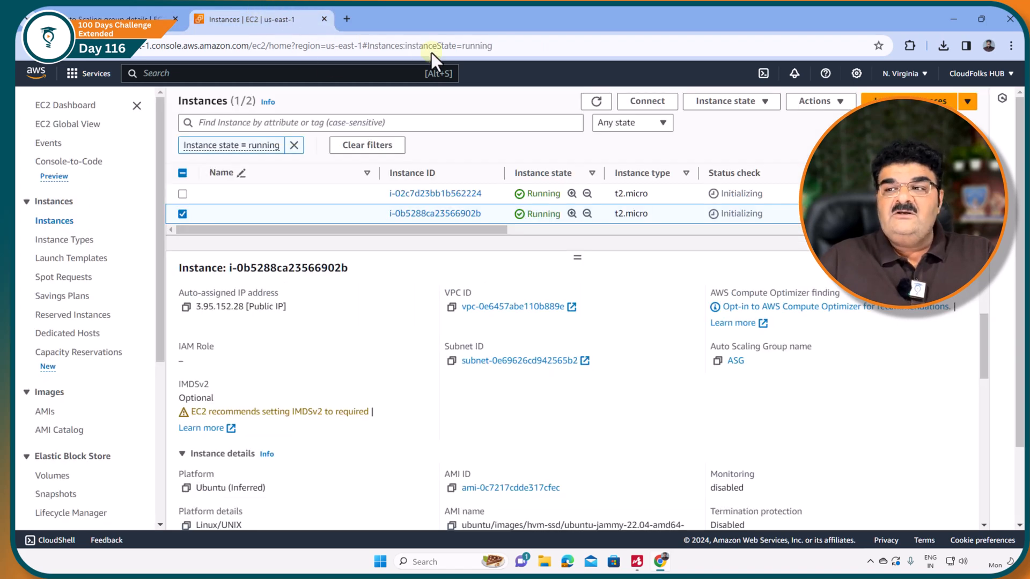
{"action": "left_click", "coordinate": [597, 102]}
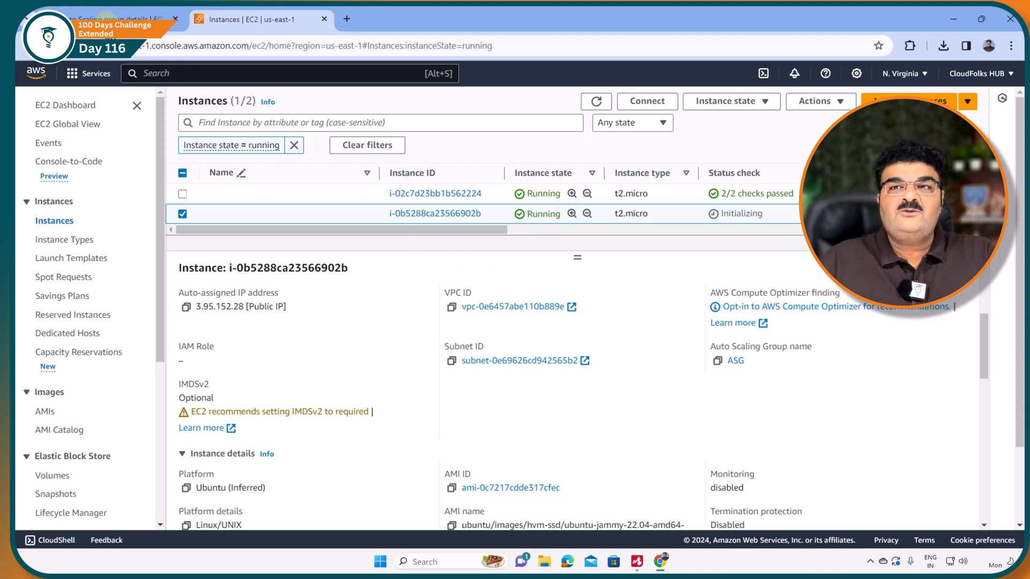
Switch ASG's launch template MyTemp to version 1, review the configuration, and update the Auto Scaling group.
{"action": "left_click", "coordinate": [106, 17]}
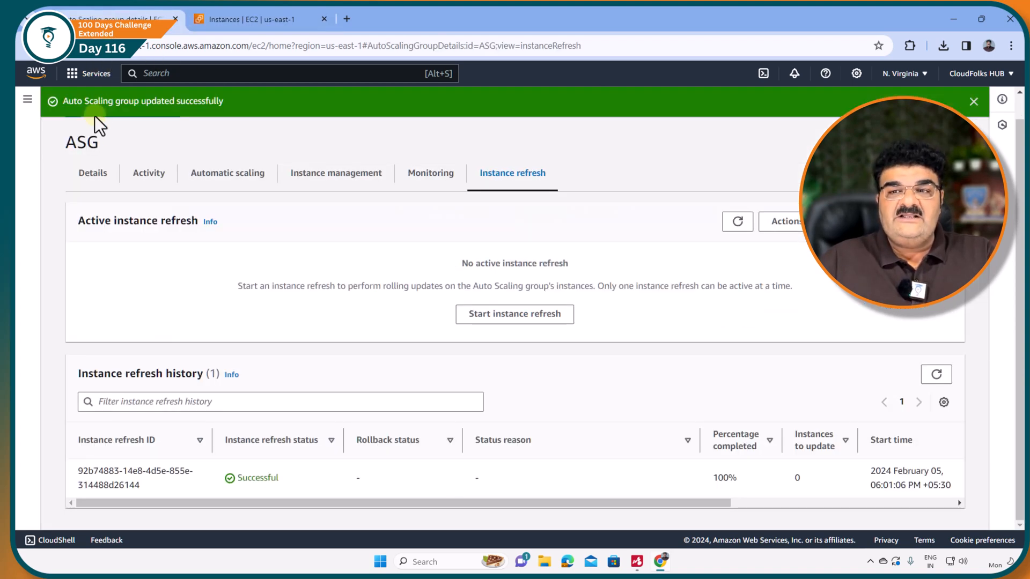
{"action": "left_click", "coordinate": [91, 173]}
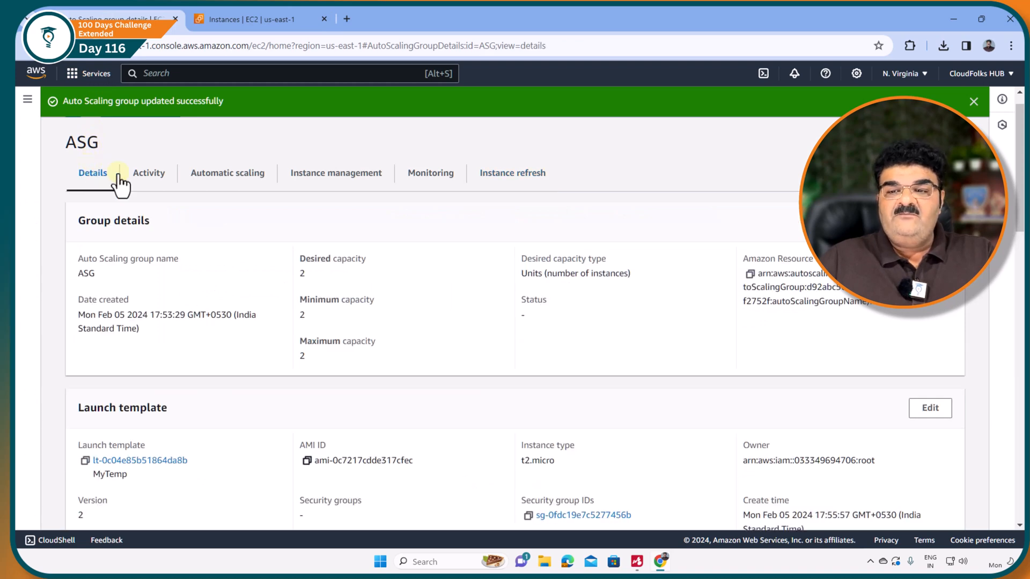
{"action": "left_click", "coordinate": [930, 409]}
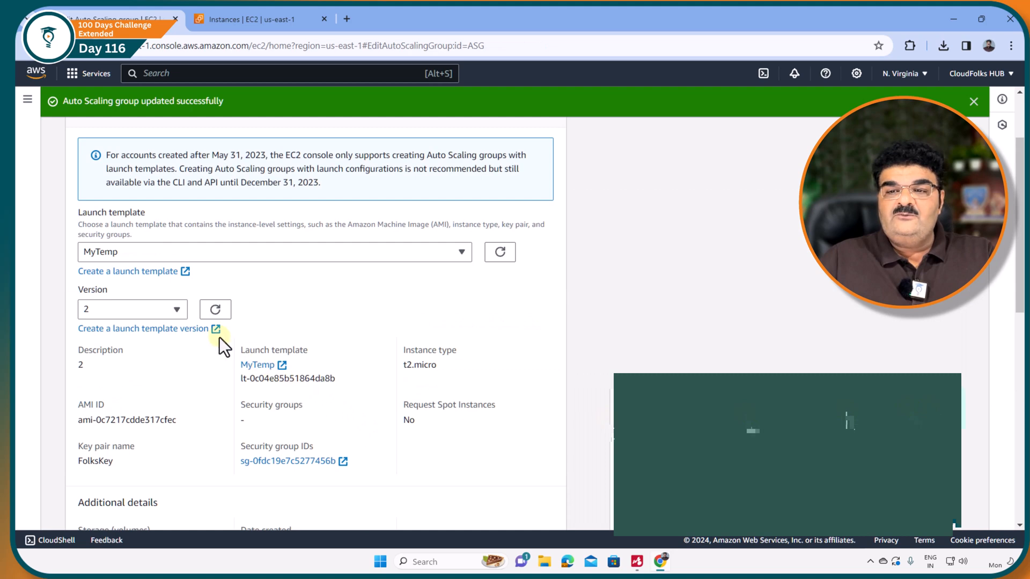
{"action": "left_click", "coordinate": [177, 310]}
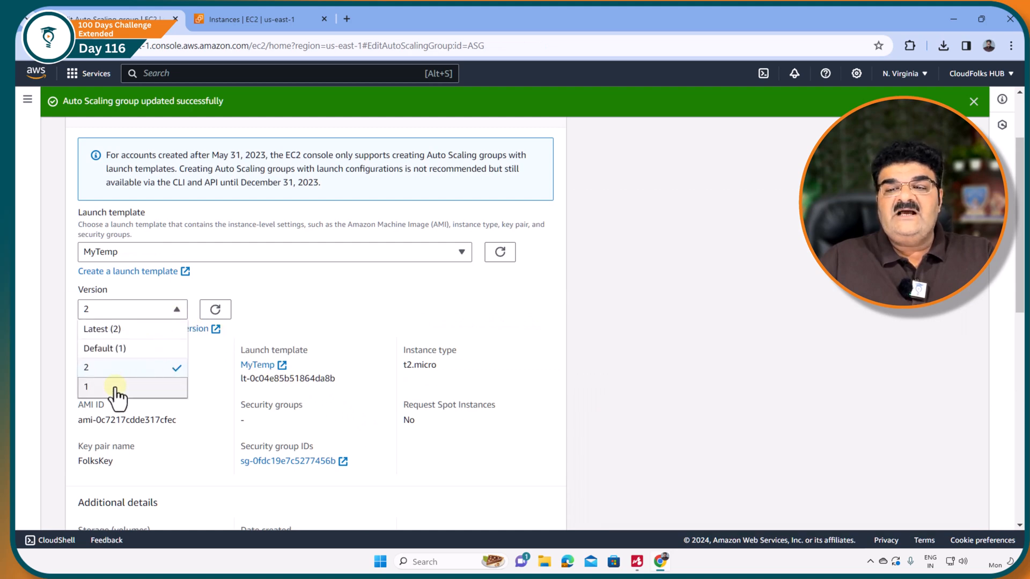
{"action": "left_click", "coordinate": [111, 387]}
{"action": "scroll", "coordinate": [302, 359], "scroll_direction": "down", "scroll_amount": 5}
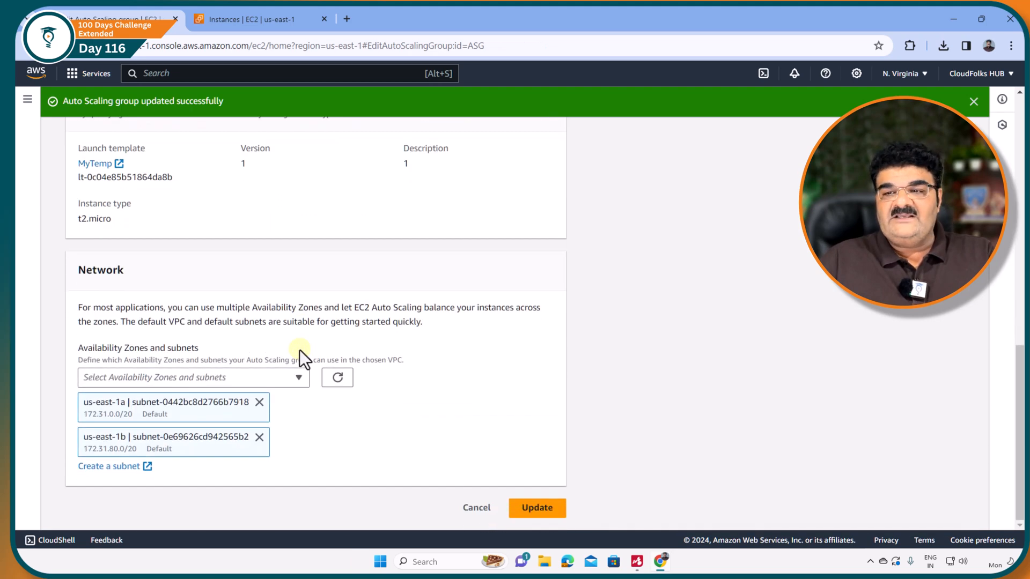
{"action": "scroll", "coordinate": [299, 350], "scroll_direction": "up", "scroll_amount": 6}
{"action": "scroll", "coordinate": [360, 394], "scroll_direction": "down", "scroll_amount": 6}
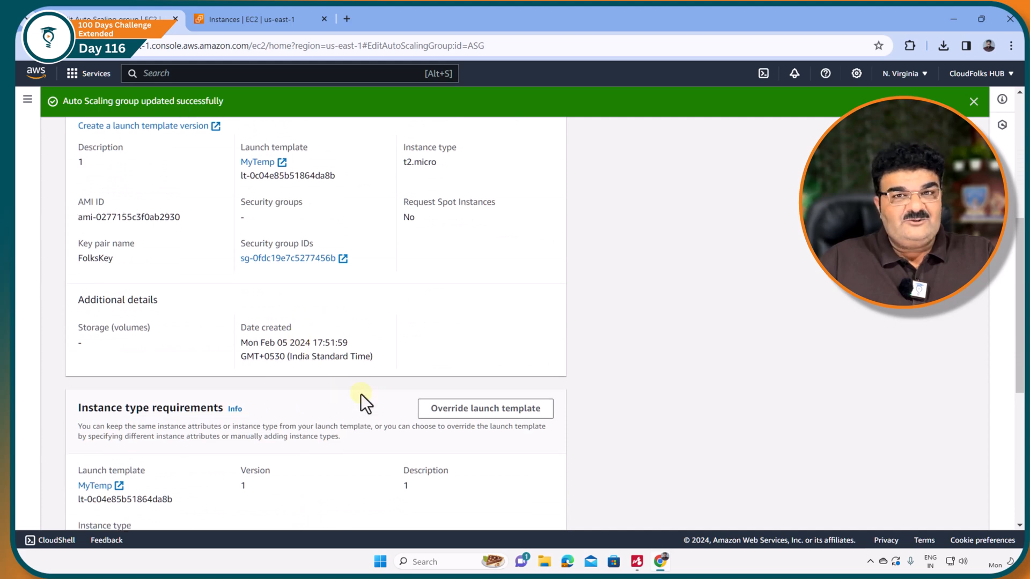
{"action": "left_click", "coordinate": [521, 508]}
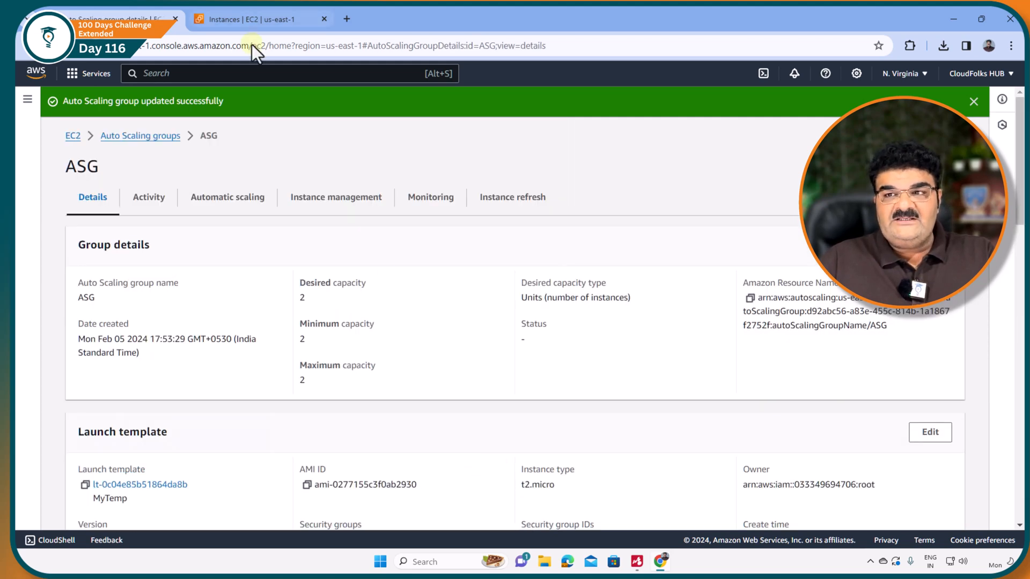
Reload the running instances list, and start an instance refresh on ASG using the applied instance maintenance policy settings.
{"action": "left_click", "coordinate": [235, 19]}
{"action": "left_click", "coordinate": [595, 101]}
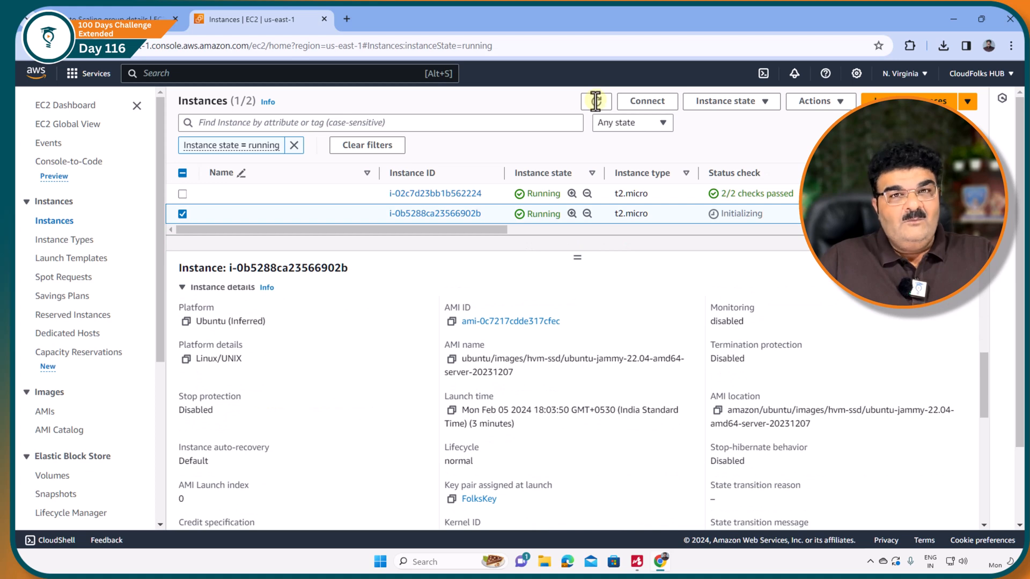
{"action": "left_click", "coordinate": [132, 11]}
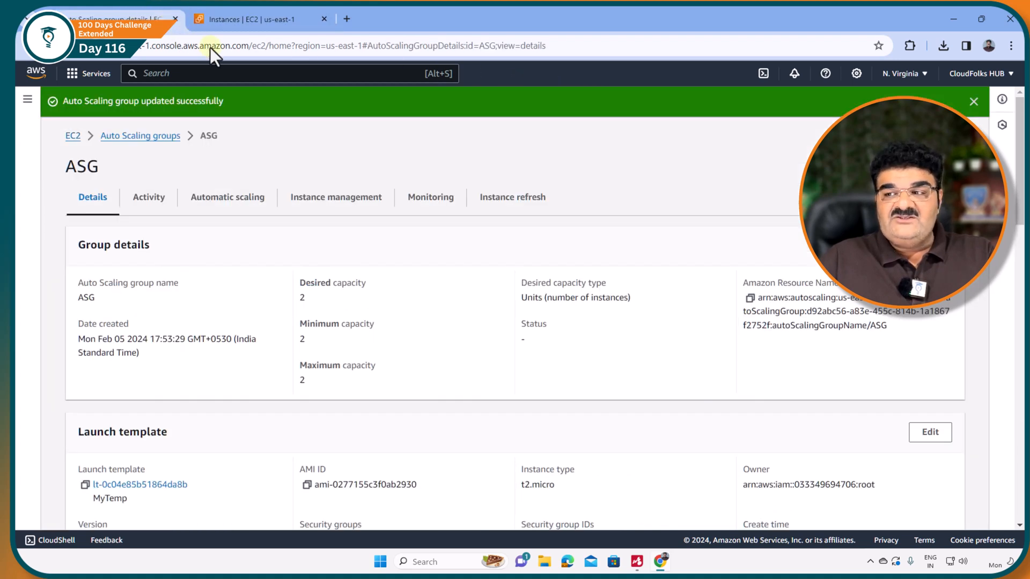
{"action": "left_click", "coordinate": [510, 203]}
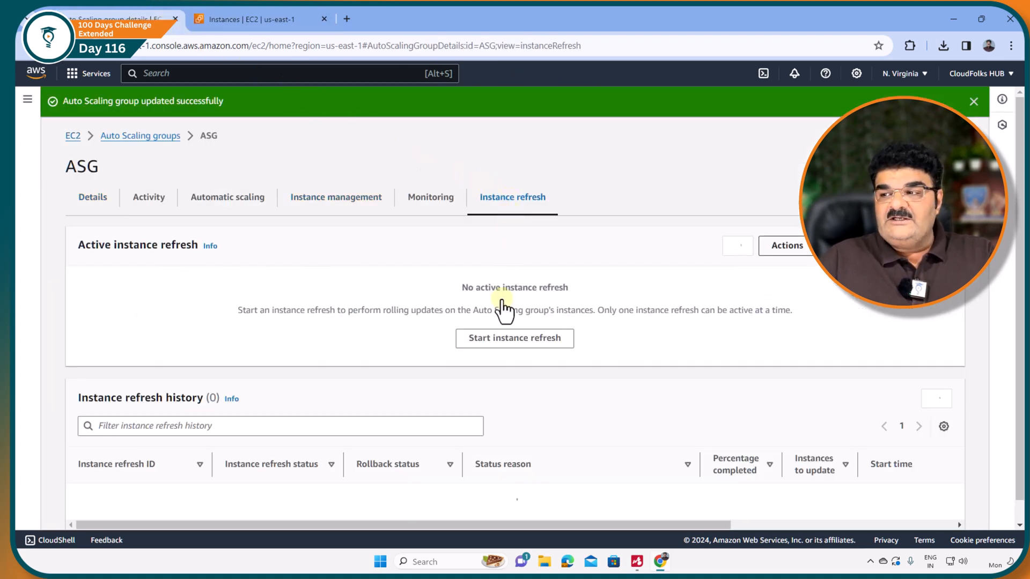
{"action": "left_click", "coordinate": [497, 349]}
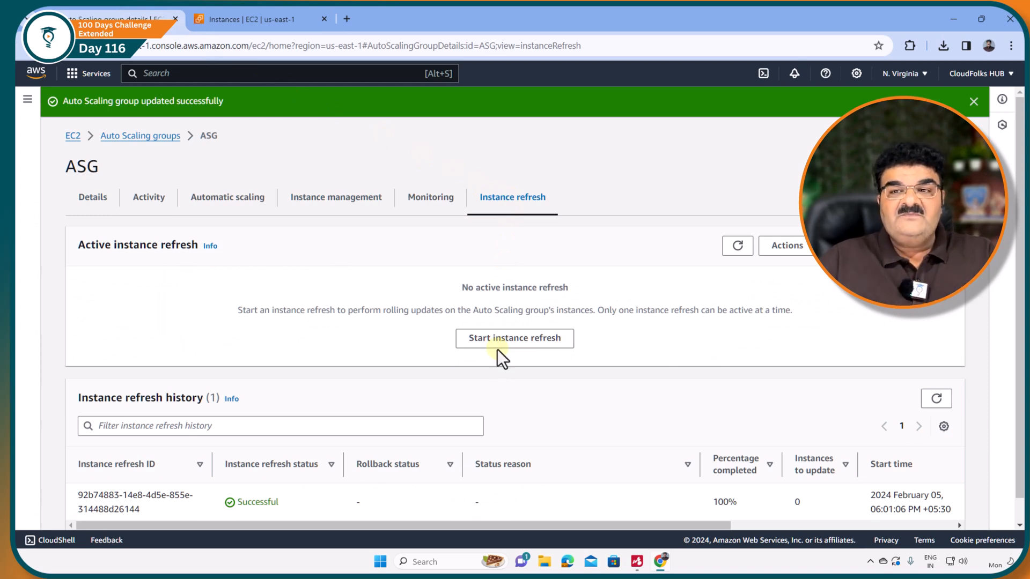
{"action": "left_click", "coordinate": [504, 346]}
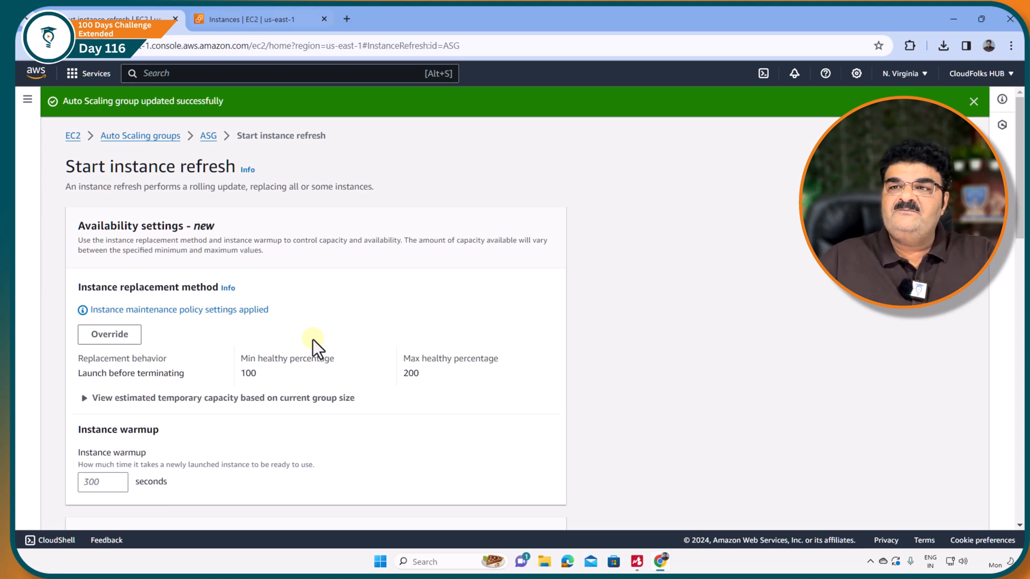
{"action": "scroll", "coordinate": [322, 349], "scroll_direction": "down", "scroll_amount": 10}
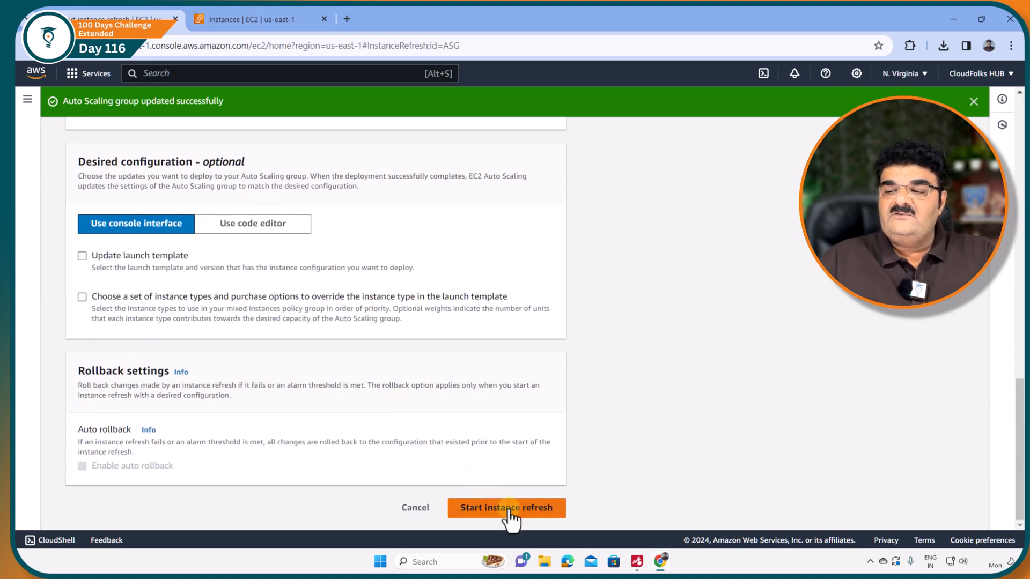
{"action": "left_click", "coordinate": [509, 508]}
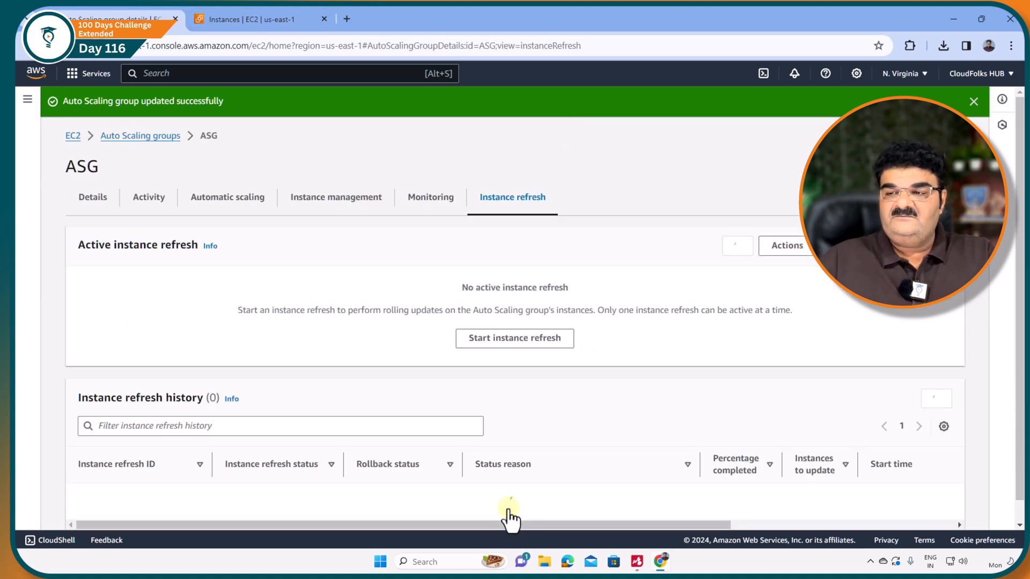
Review the new refresh in ASG's instance refresh history, and reload the running instances list to follow the replacement.
{"action": "scroll", "coordinate": [258, 402], "scroll_direction": "down", "scroll_amount": 3}
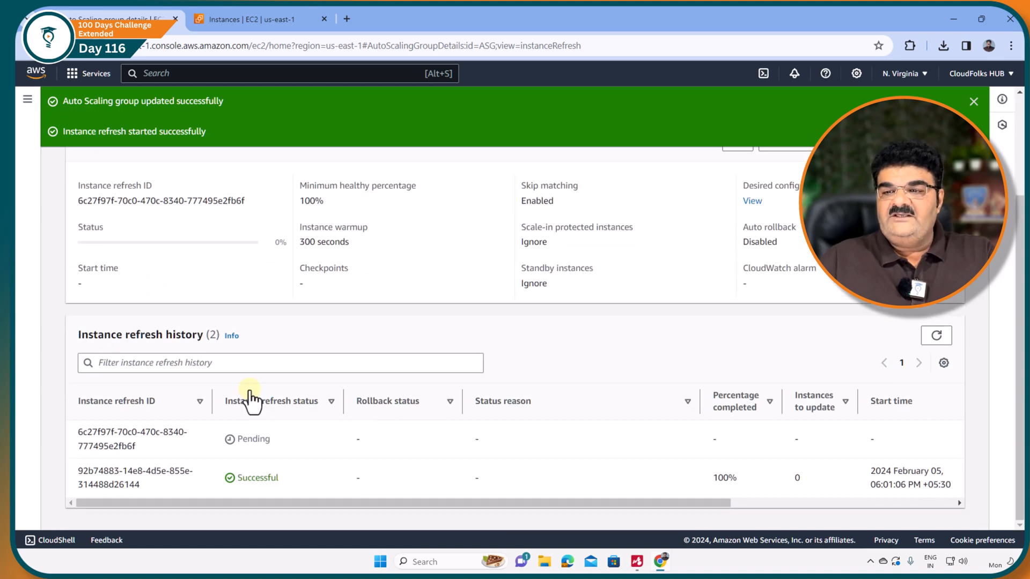
{"action": "left_click", "coordinate": [252, 16]}
{"action": "left_click", "coordinate": [597, 102]}
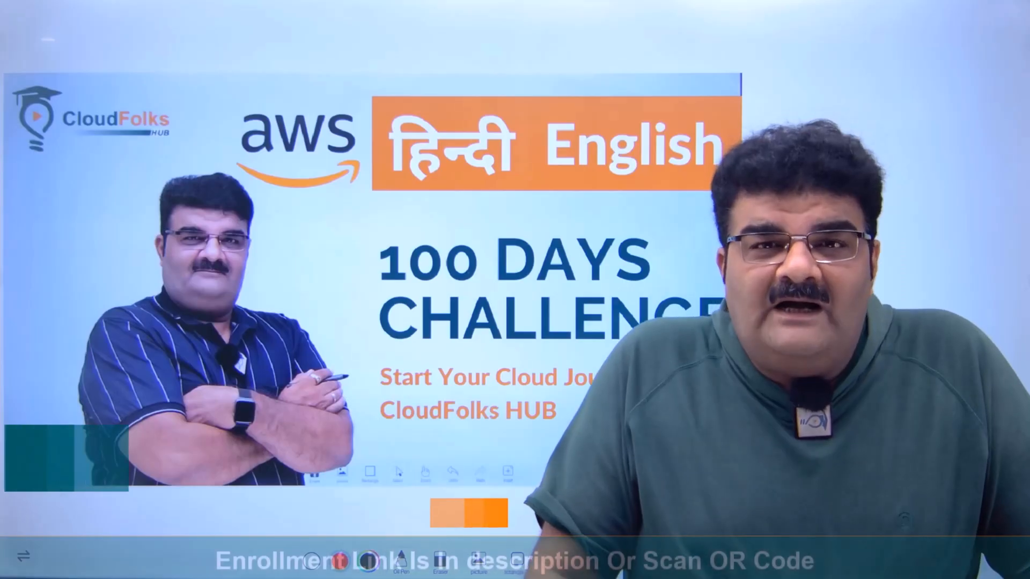